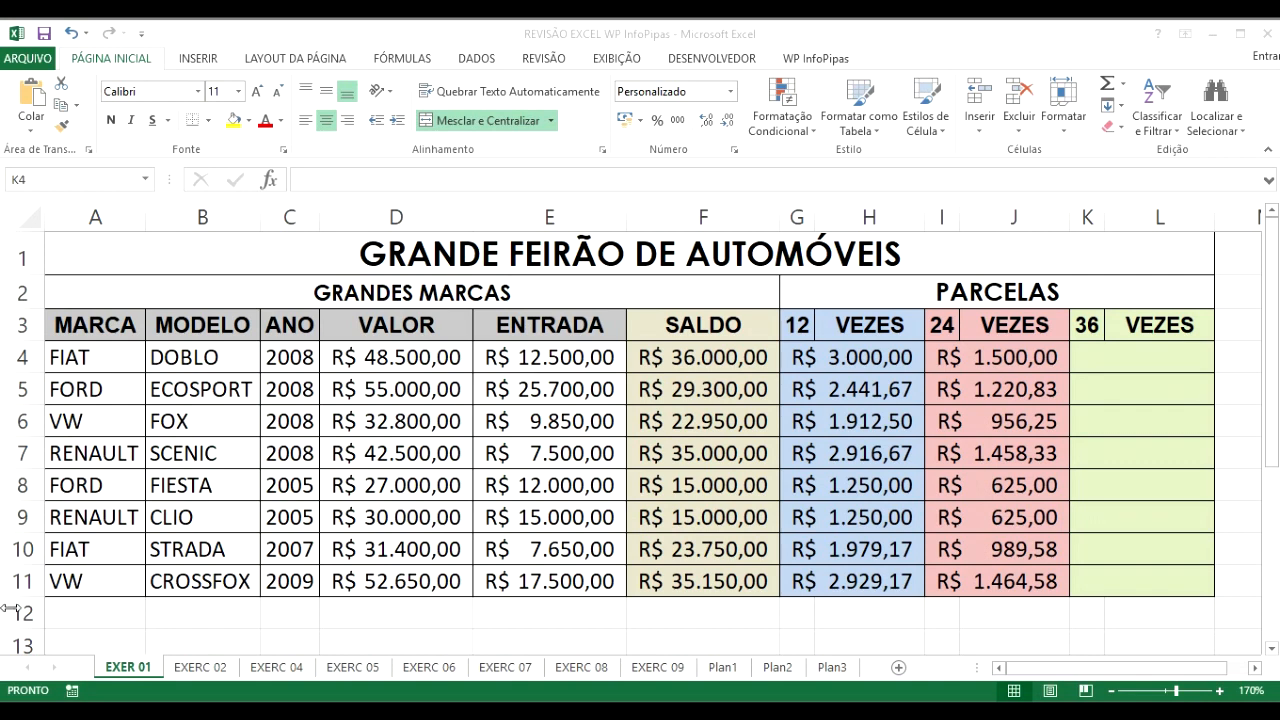
{"action": "key", "text": "alt+Tab"}
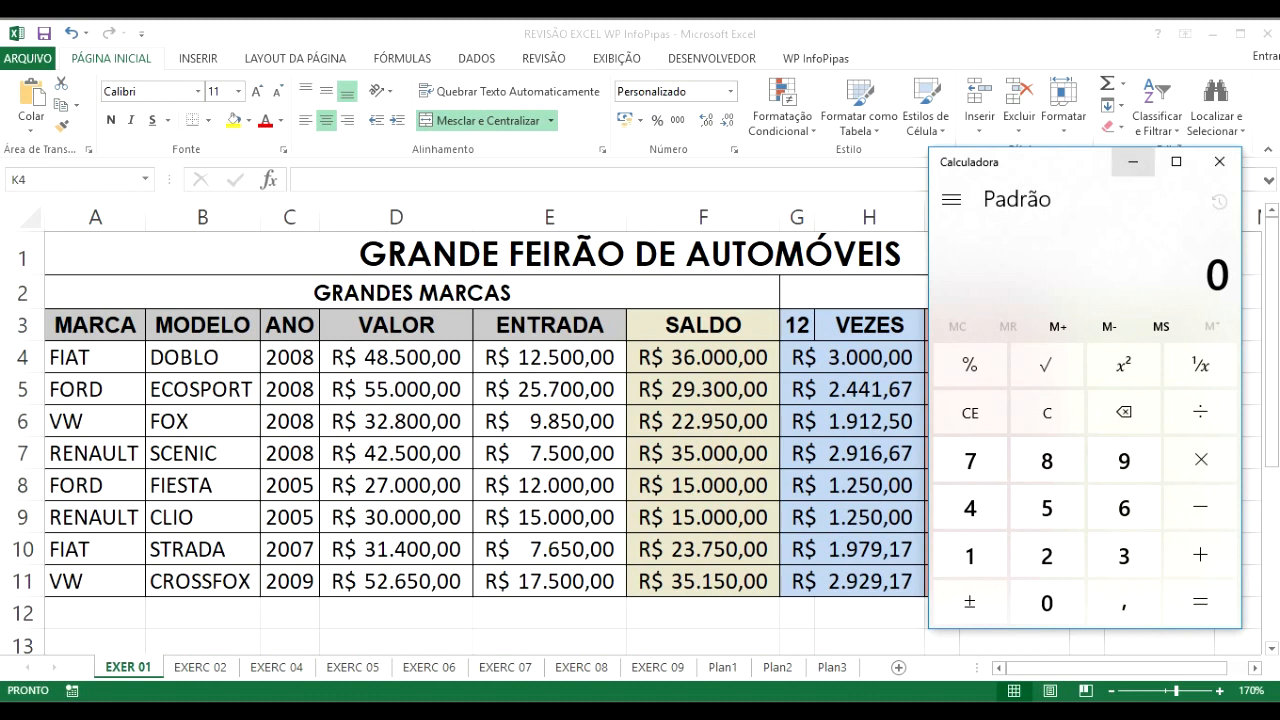
{"action": "left_click", "coordinate": [1133, 162]}
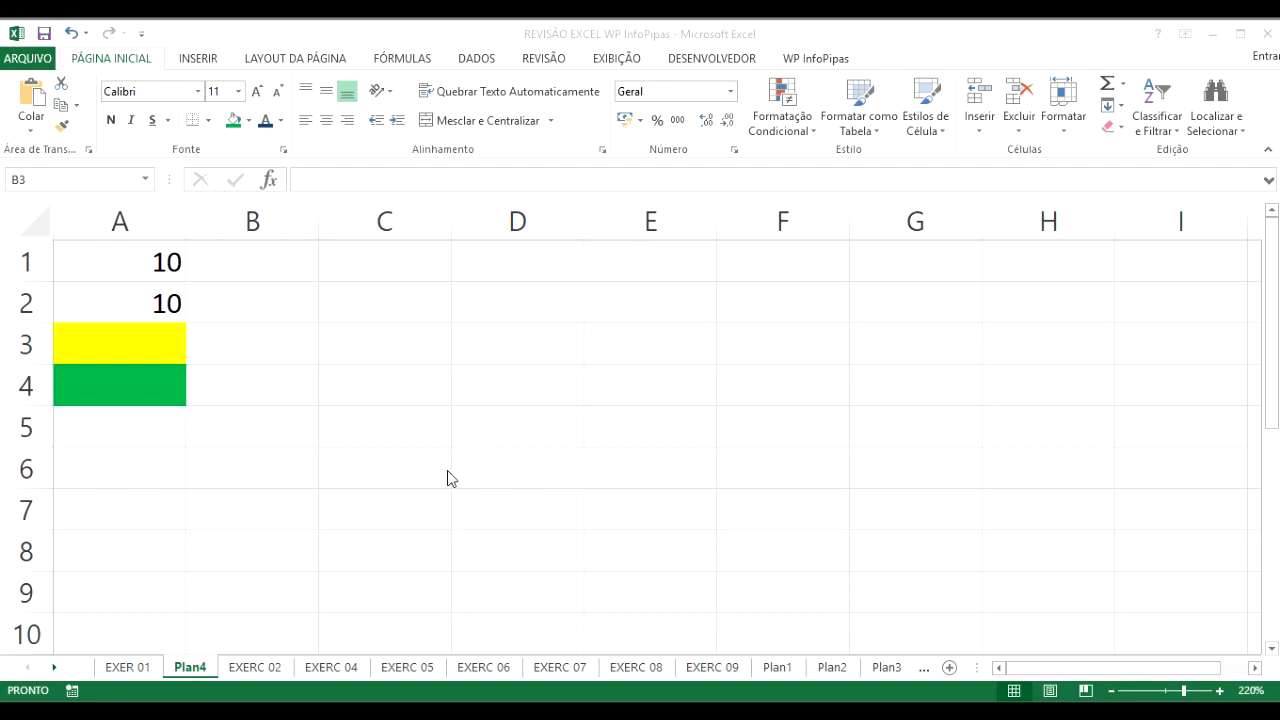
Enter the fixed-number formula =10+10 in the yellow cell A3 of the Plan4 sheet
{"action": "left_click", "coordinate": [164, 346]}
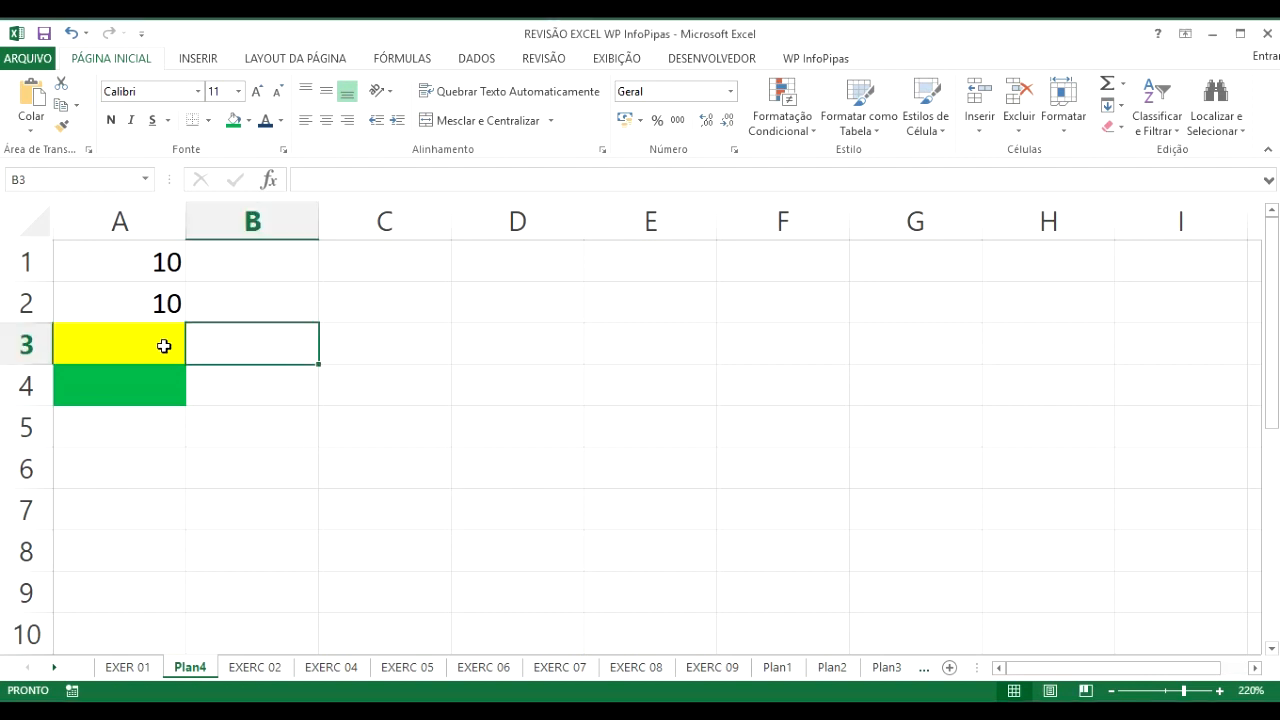
{"action": "left_click", "coordinate": [164, 346]}
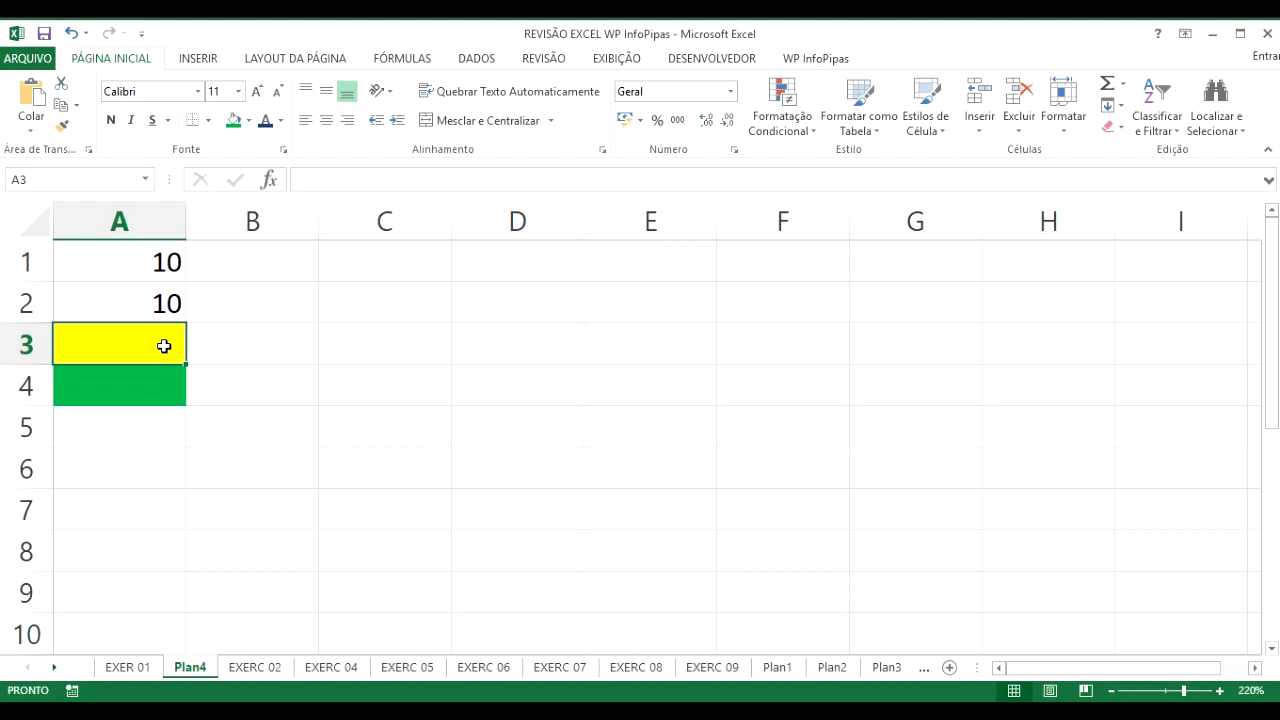
{"action": "type", "text": "="}
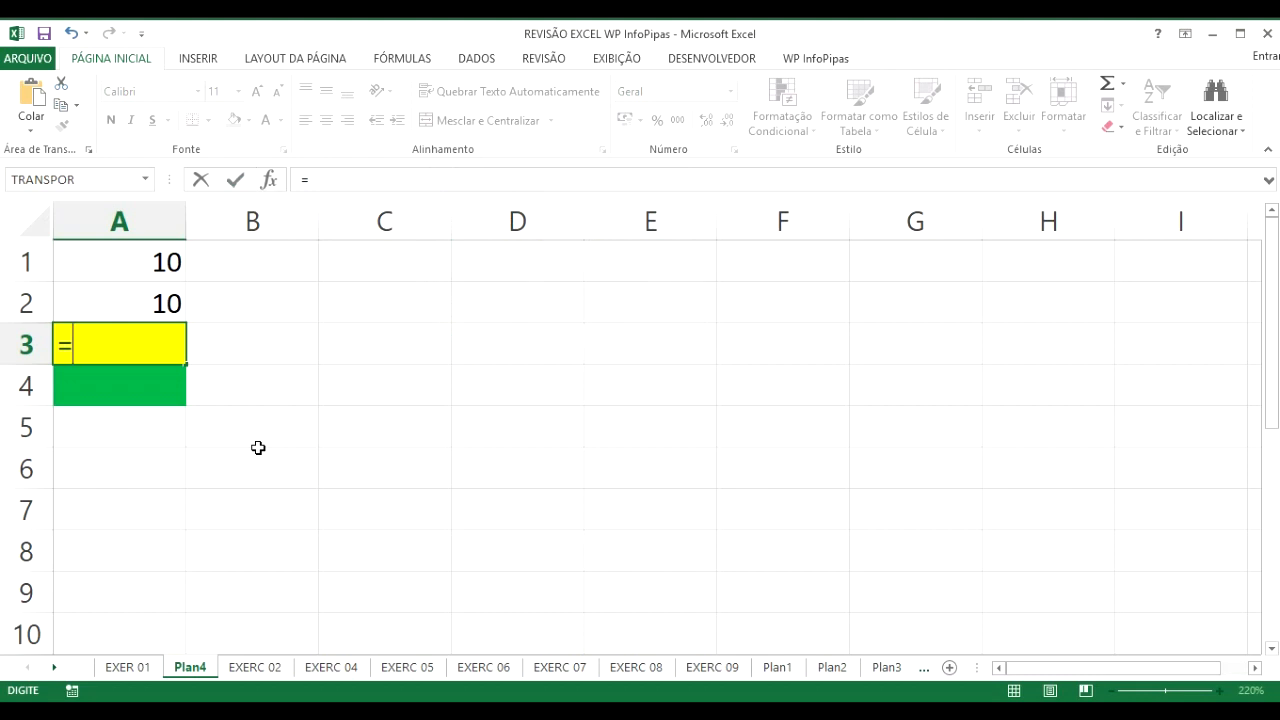
{"action": "type", "text": "10+10"}
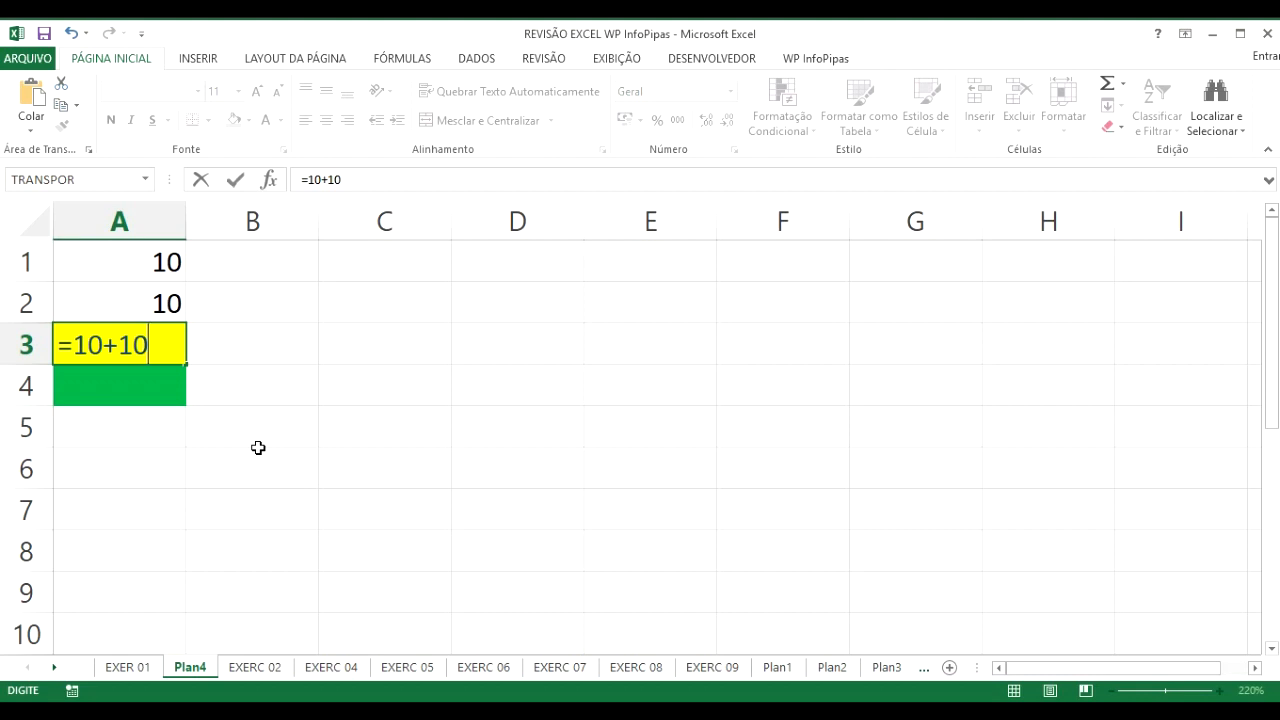
{"action": "key", "text": "Return"}
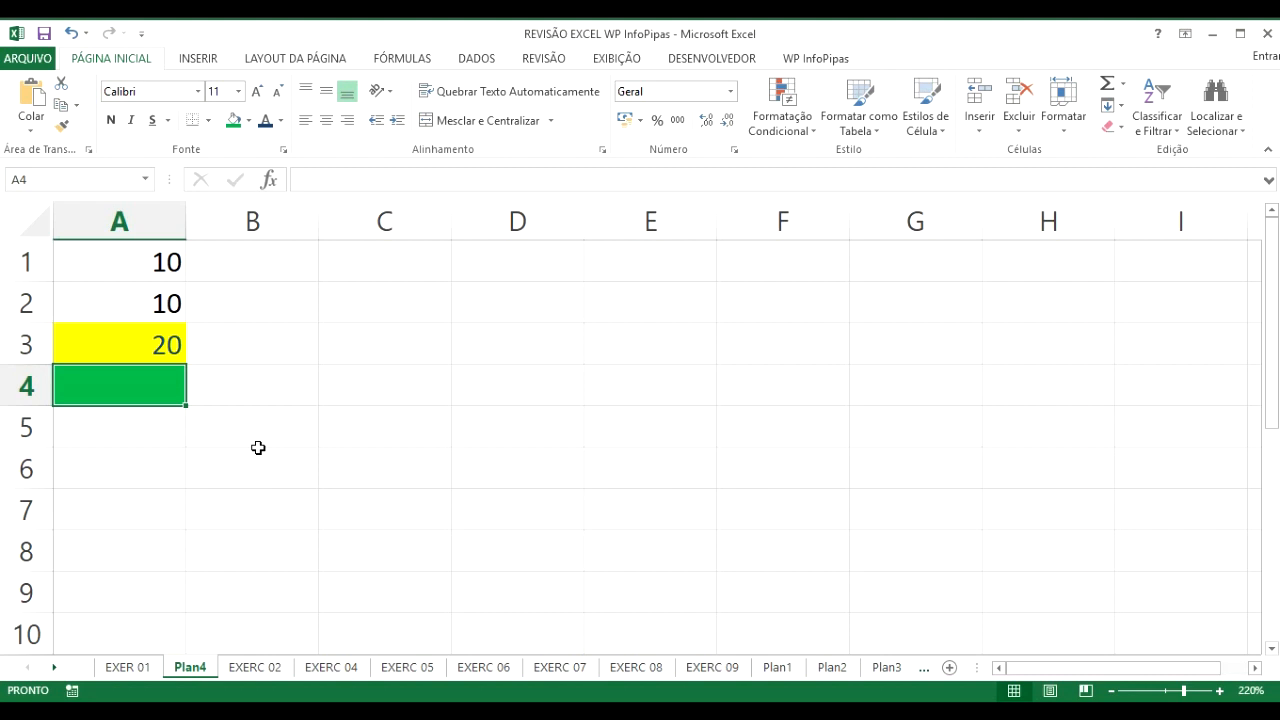
Enter the cell-reference formula =A1+A2 in the green cell A4
{"action": "type", "text": "="}
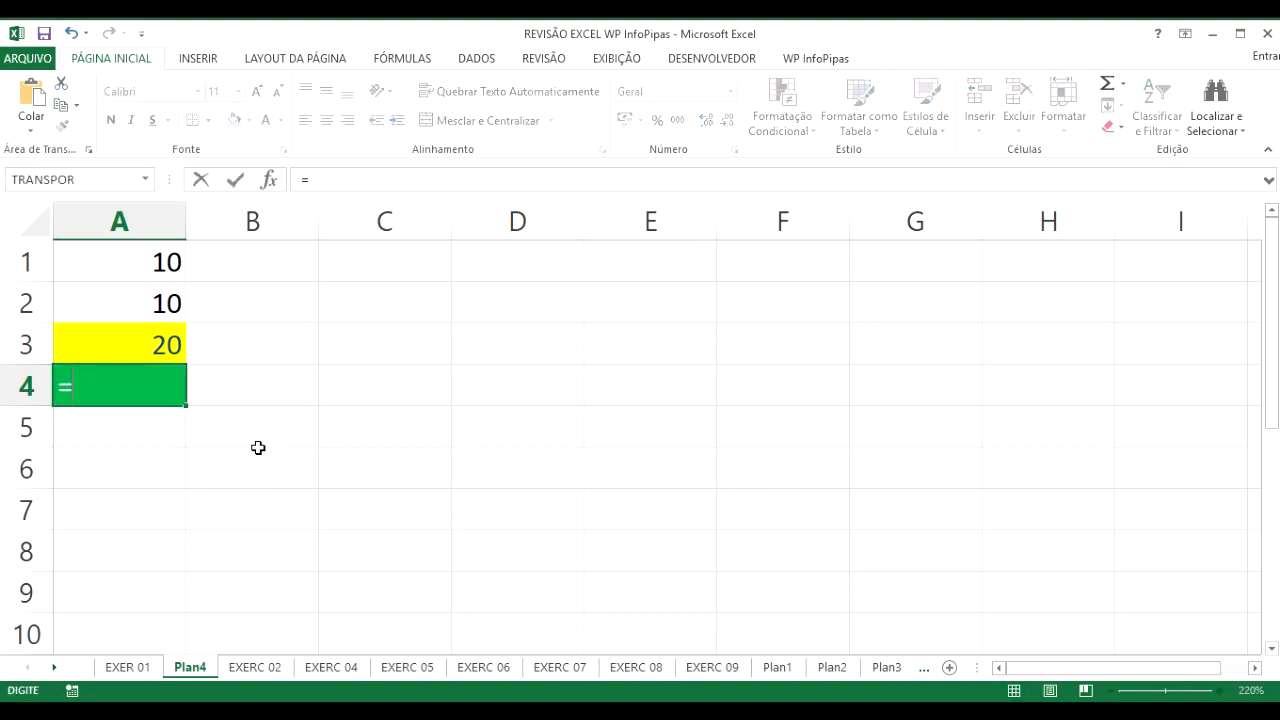
{"action": "key", "text": "Up"}
{"action": "key", "text": "Up"}
{"action": "key", "text": "Up"}
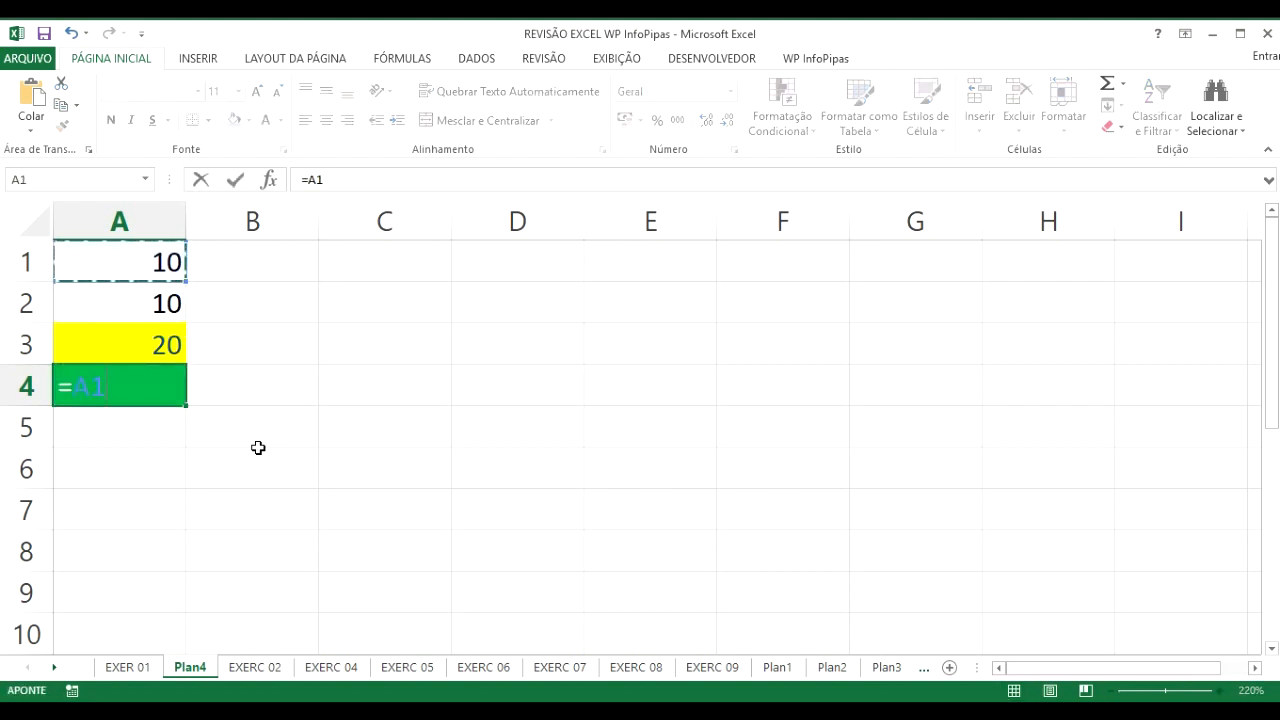
{"action": "type", "text": "+"}
{"action": "key", "text": "Up"}
{"action": "key", "text": "Up"}
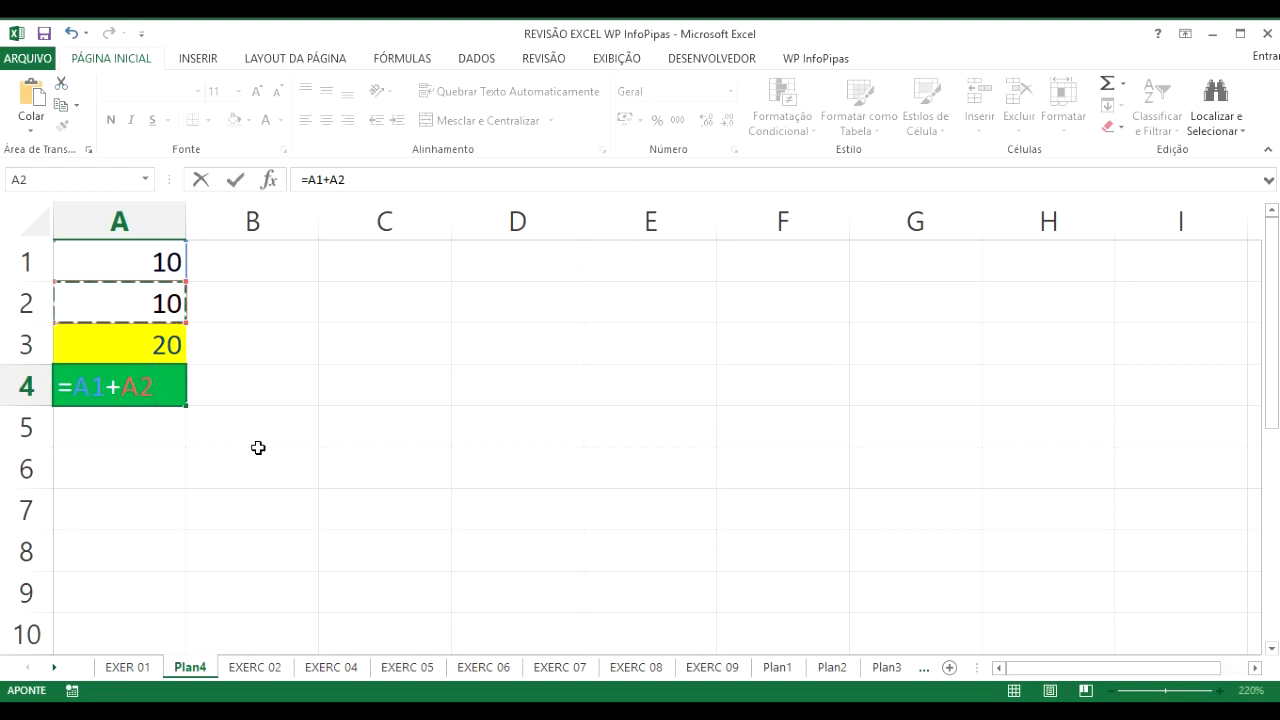
{"action": "key", "text": "Return"}
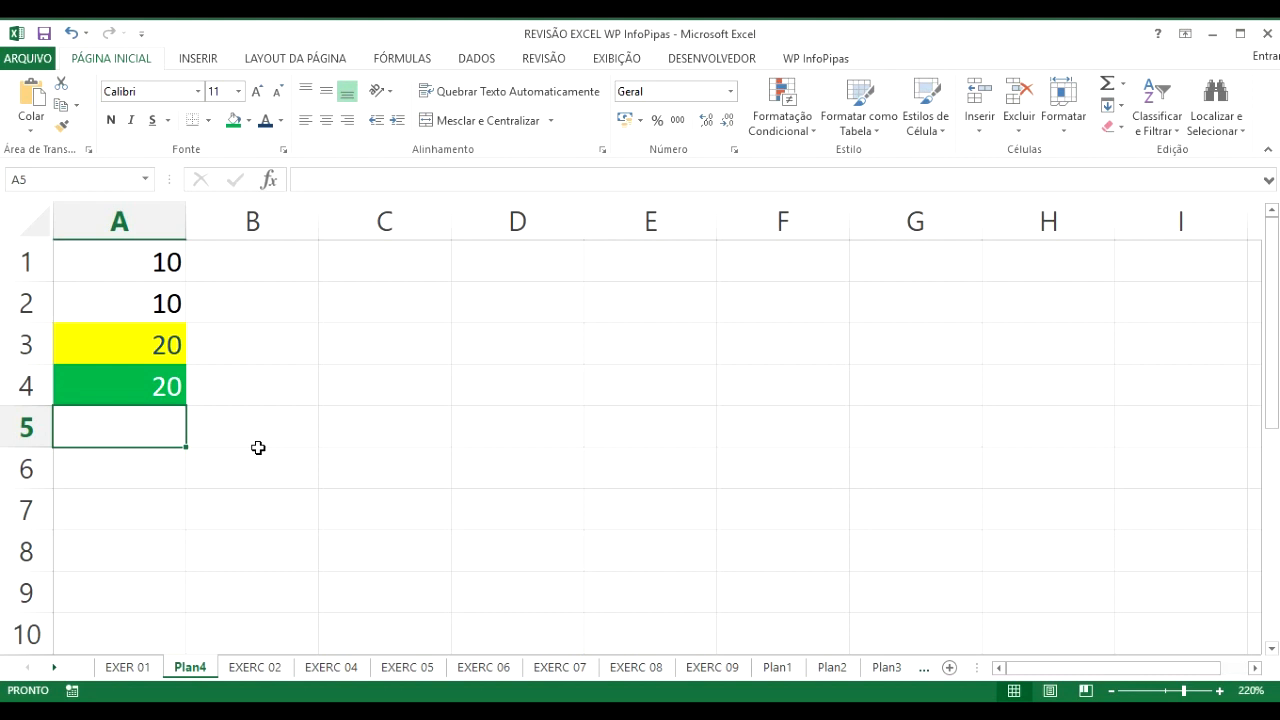
Change the value in cell A1 to 40
{"action": "left_click", "coordinate": [154, 266]}
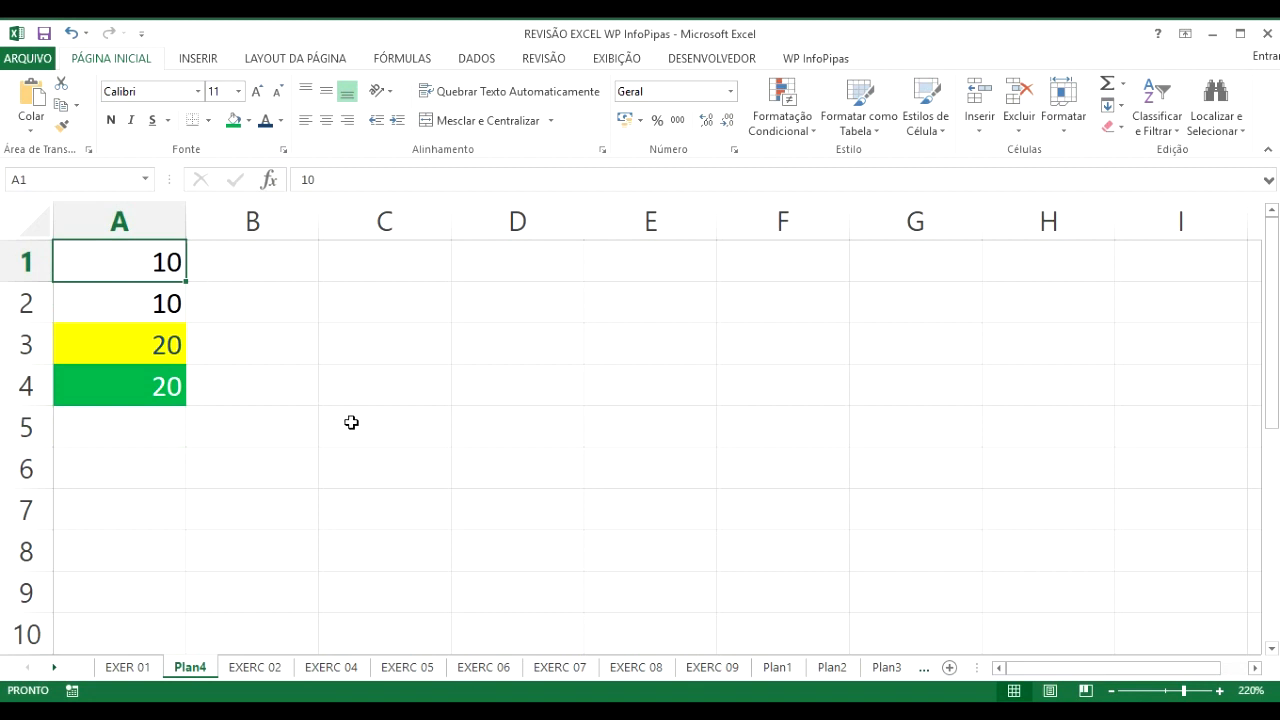
{"action": "type", "text": "40"}
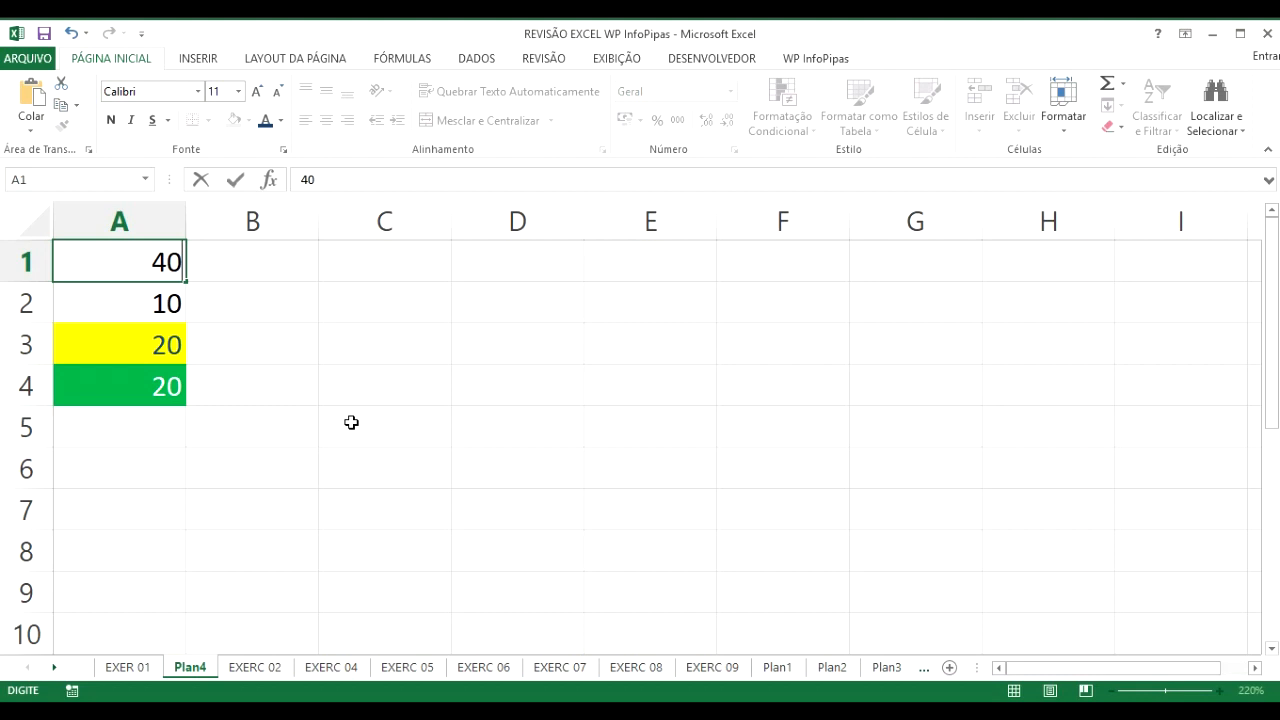
{"action": "key", "text": "Return"}
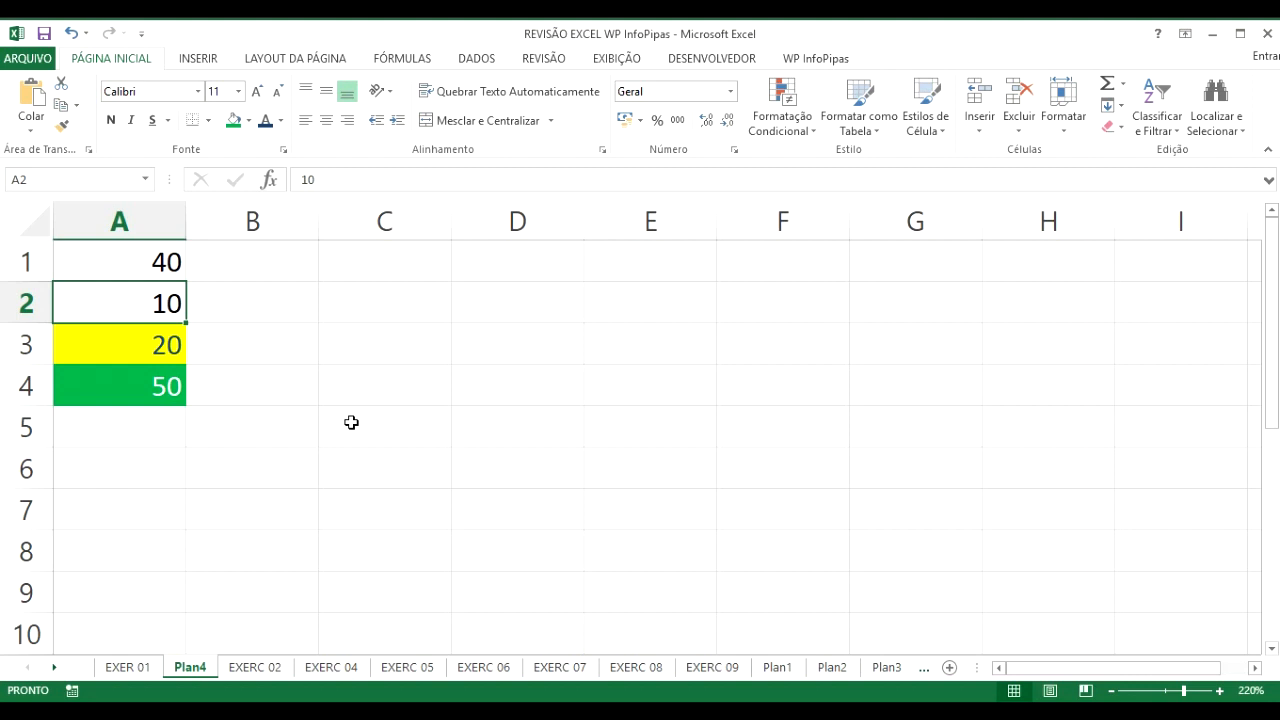
Compare the formula in yellow cell A3 with the one in green cell A4, leaving both as they are
{"action": "left_click", "coordinate": [107, 346]}
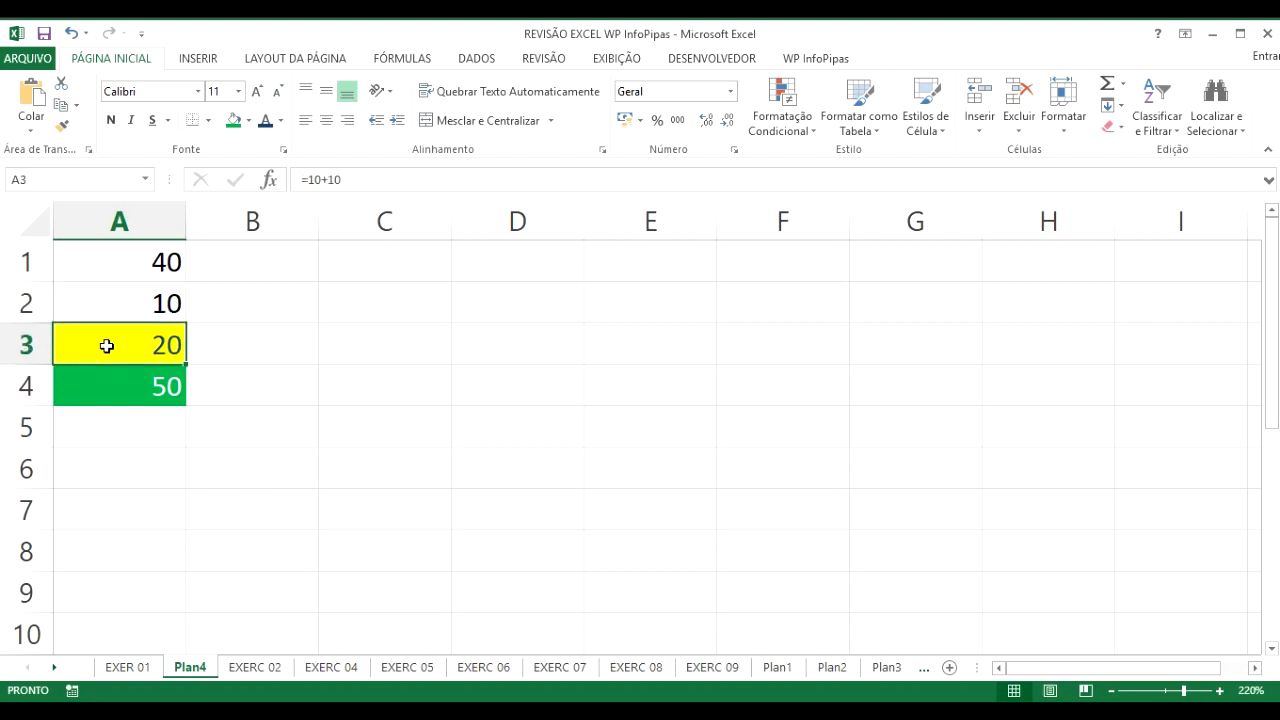
{"action": "double_click", "coordinate": [107, 346]}
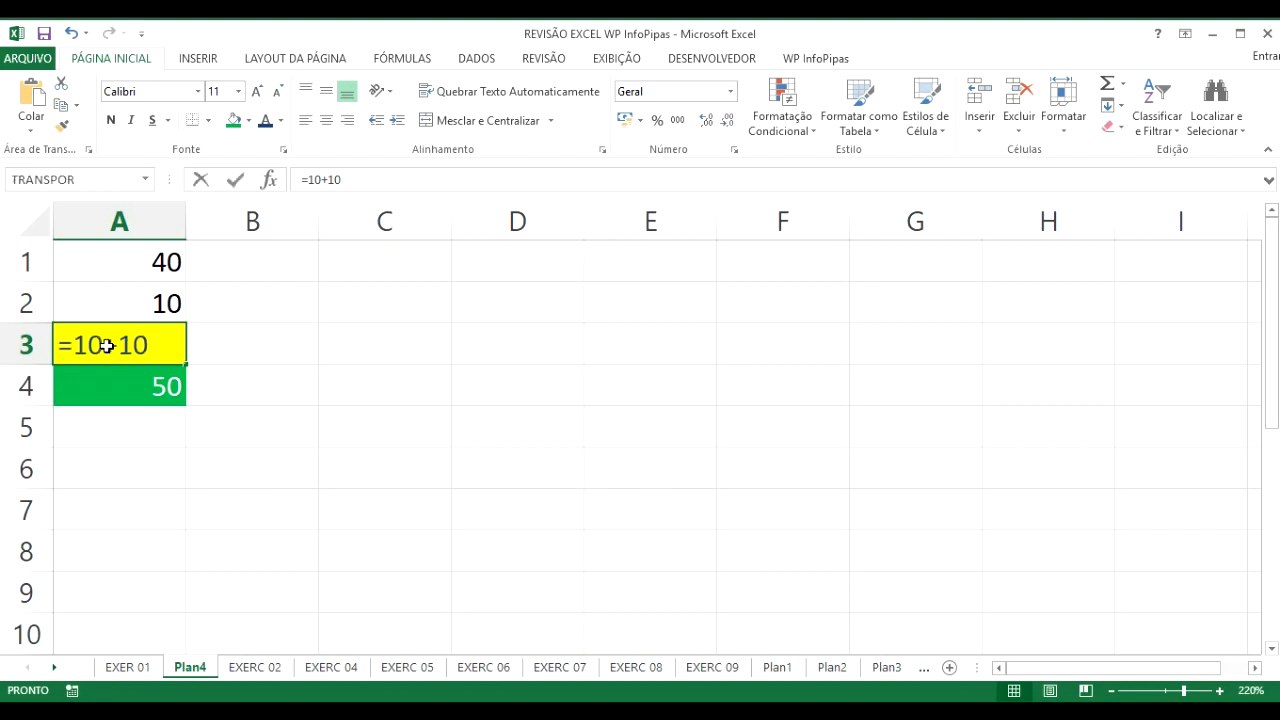
{"action": "left_click", "coordinate": [164, 347]}
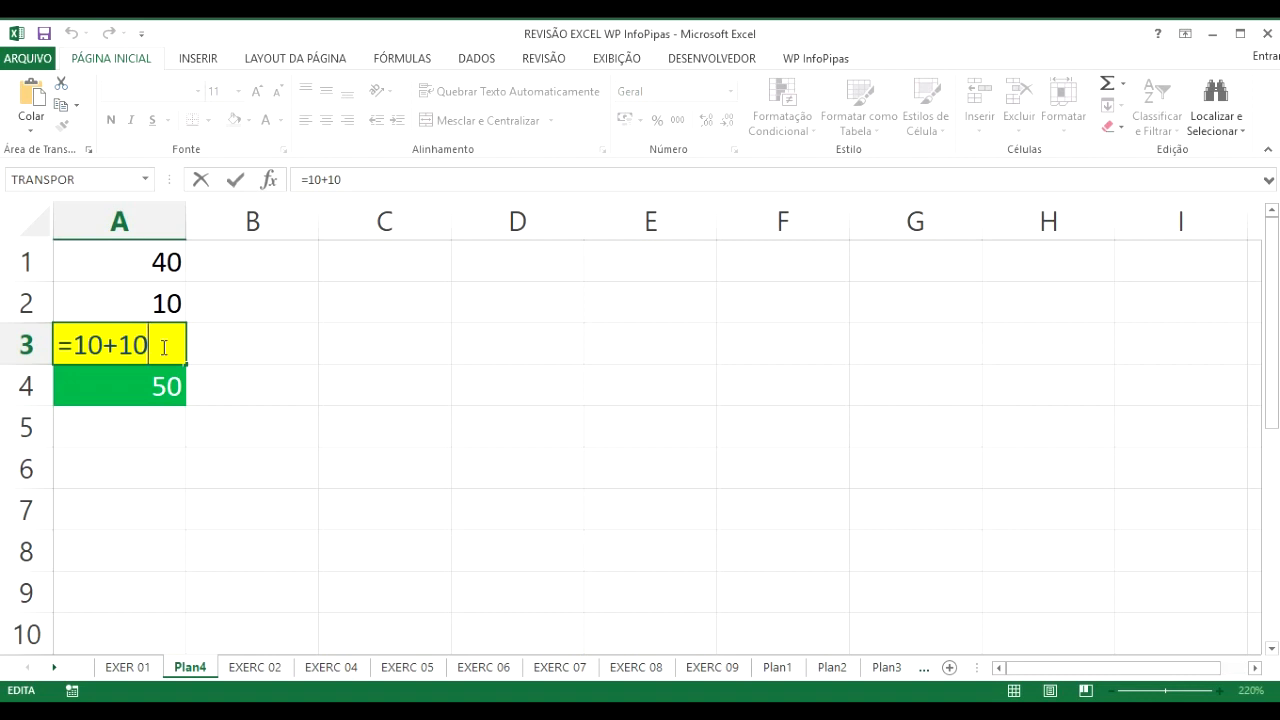
{"action": "key", "text": "Return"}
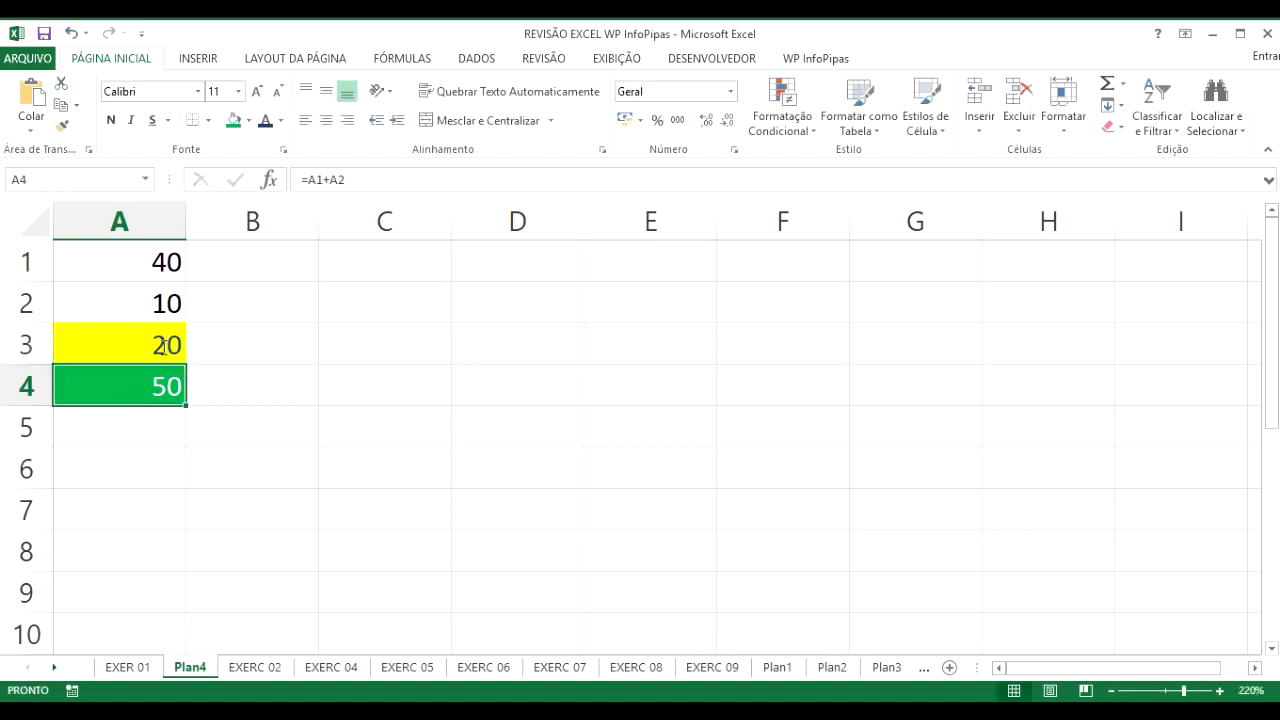
{"action": "double_click", "coordinate": [116, 393]}
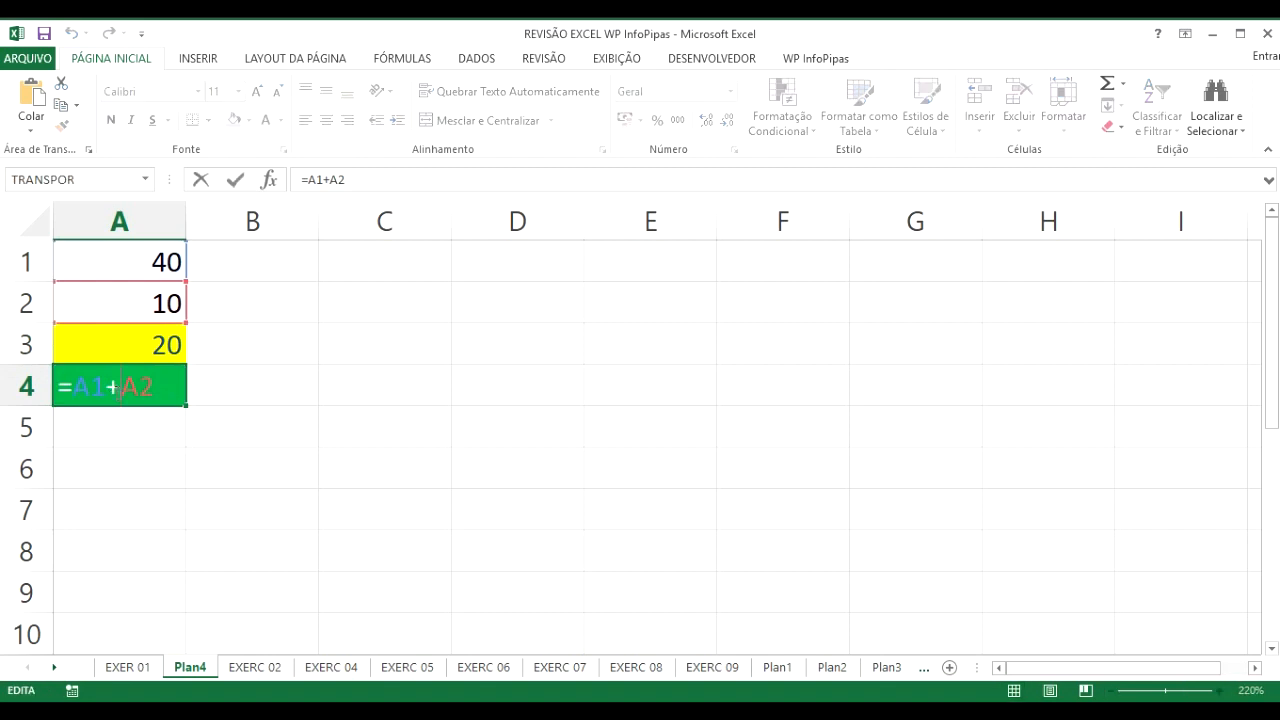
{"action": "left_click", "coordinate": [168, 388]}
{"action": "key", "text": "Return"}
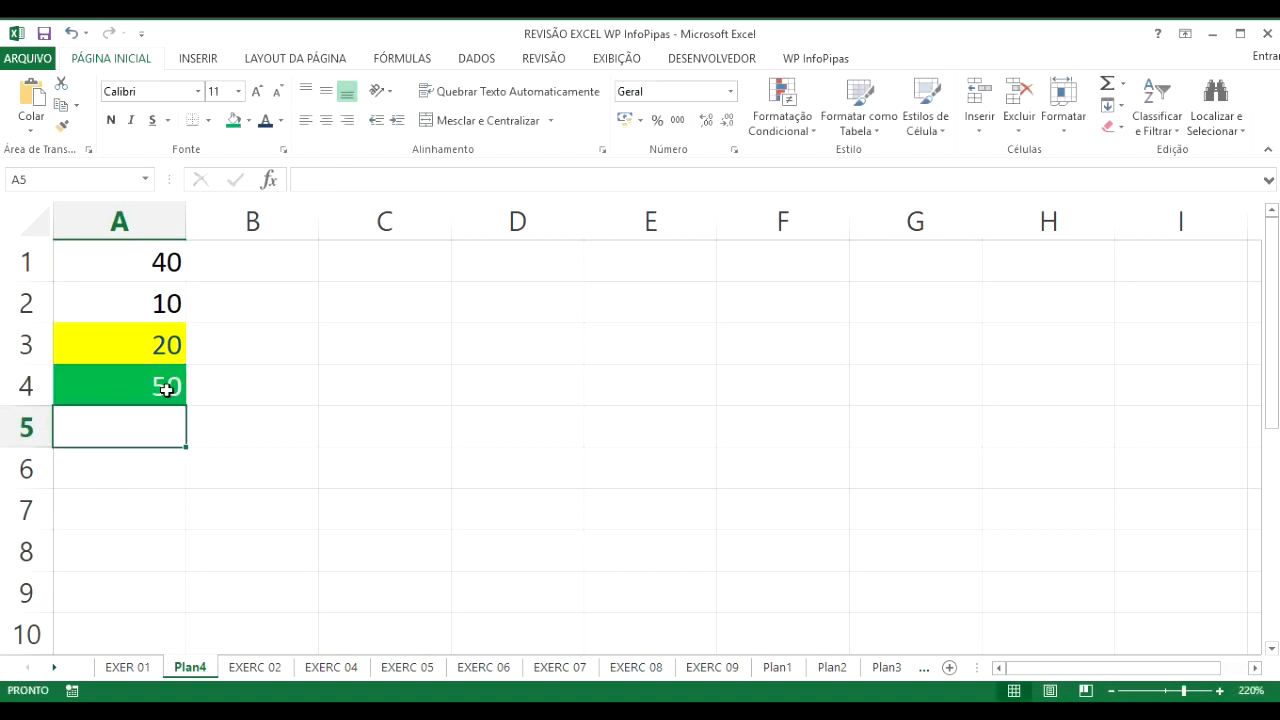
{"action": "left_click", "coordinate": [166, 389]}
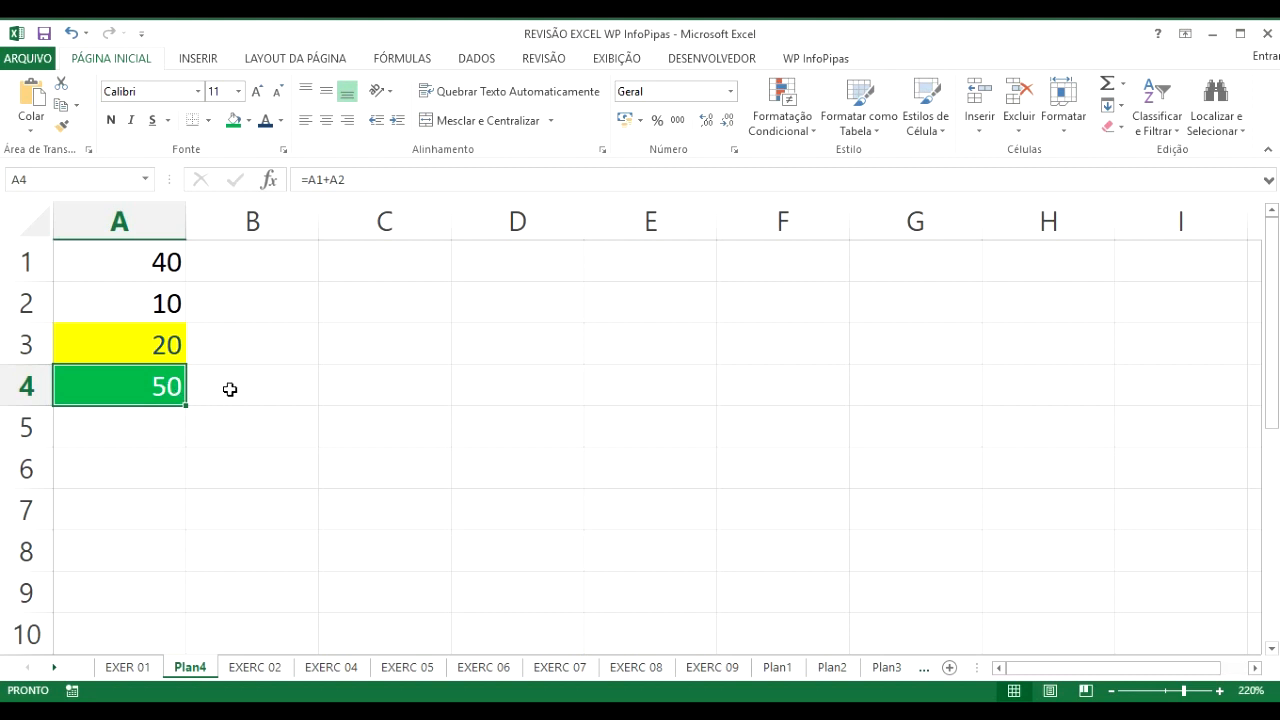
{"action": "double_click", "coordinate": [106, 354]}
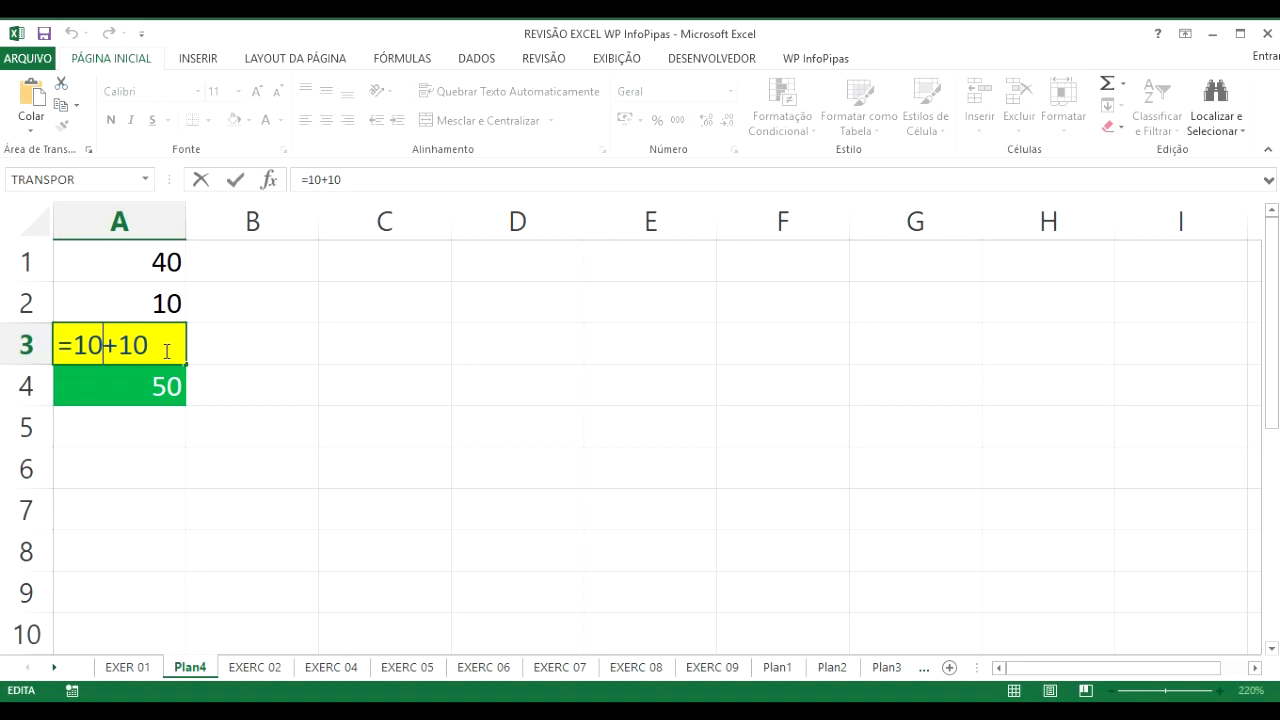
{"action": "key", "text": "Return"}
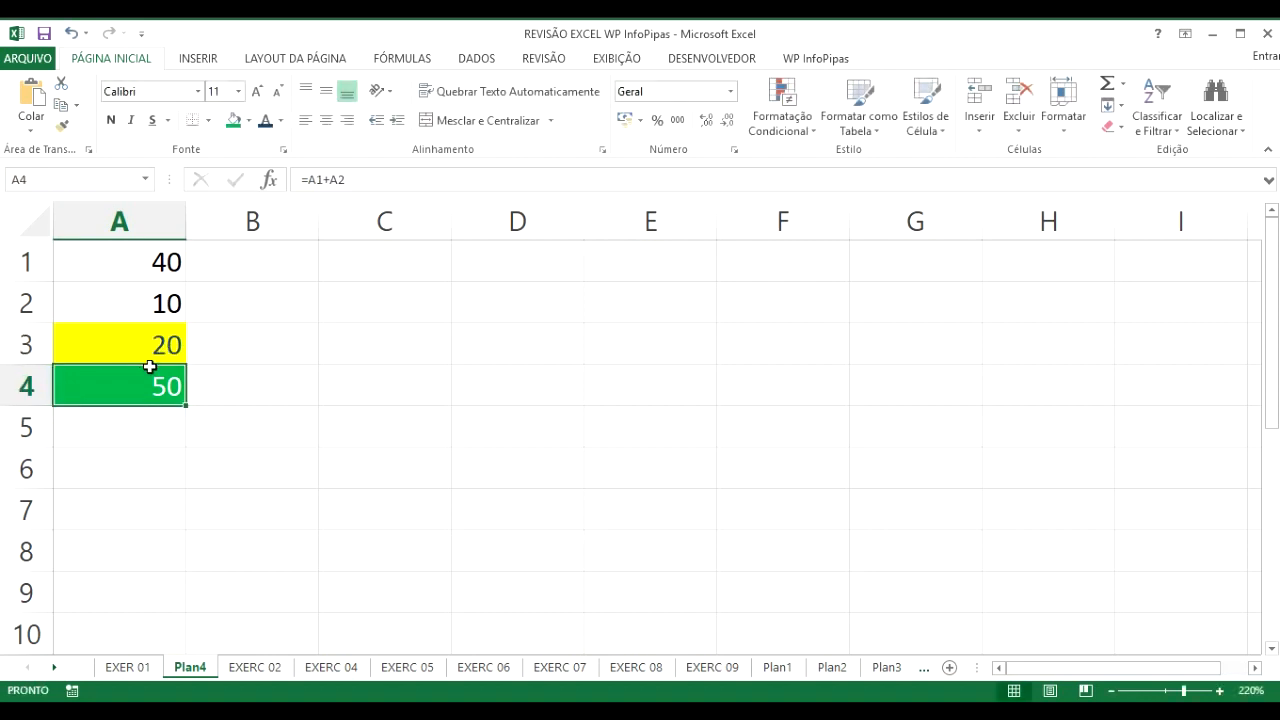
{"action": "double_click", "coordinate": [146, 380]}
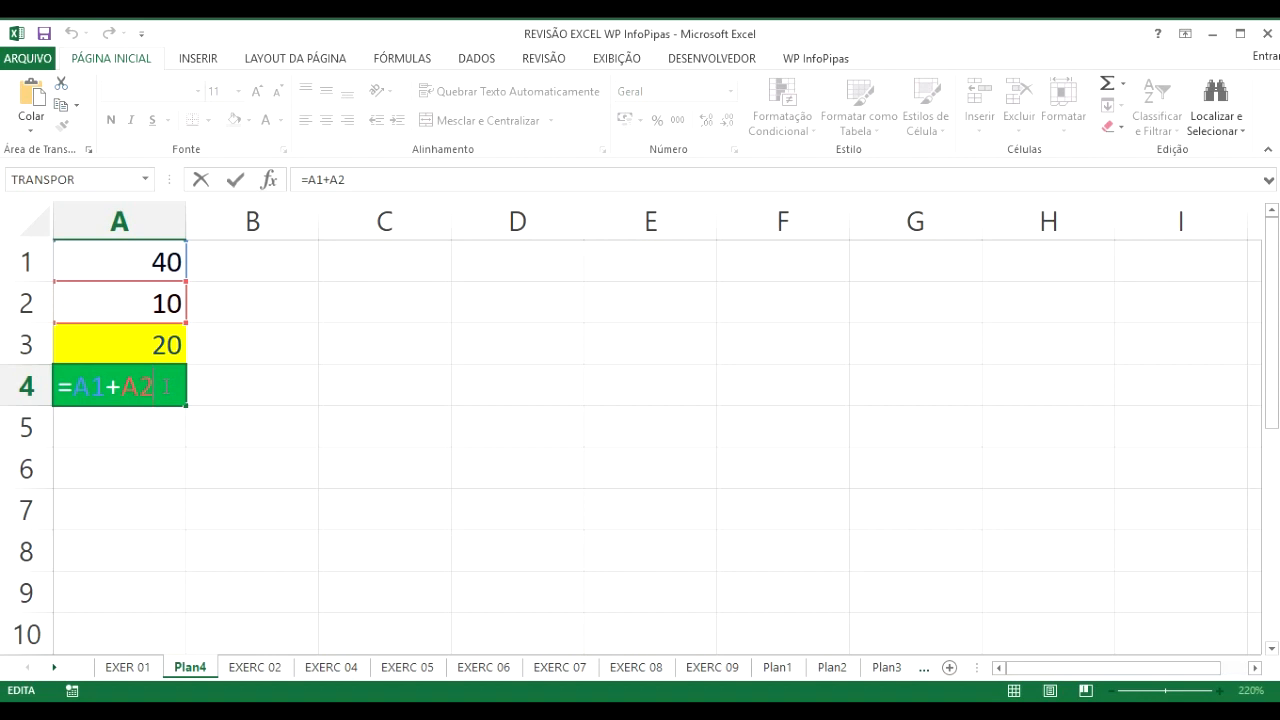
{"action": "key", "text": "Return"}
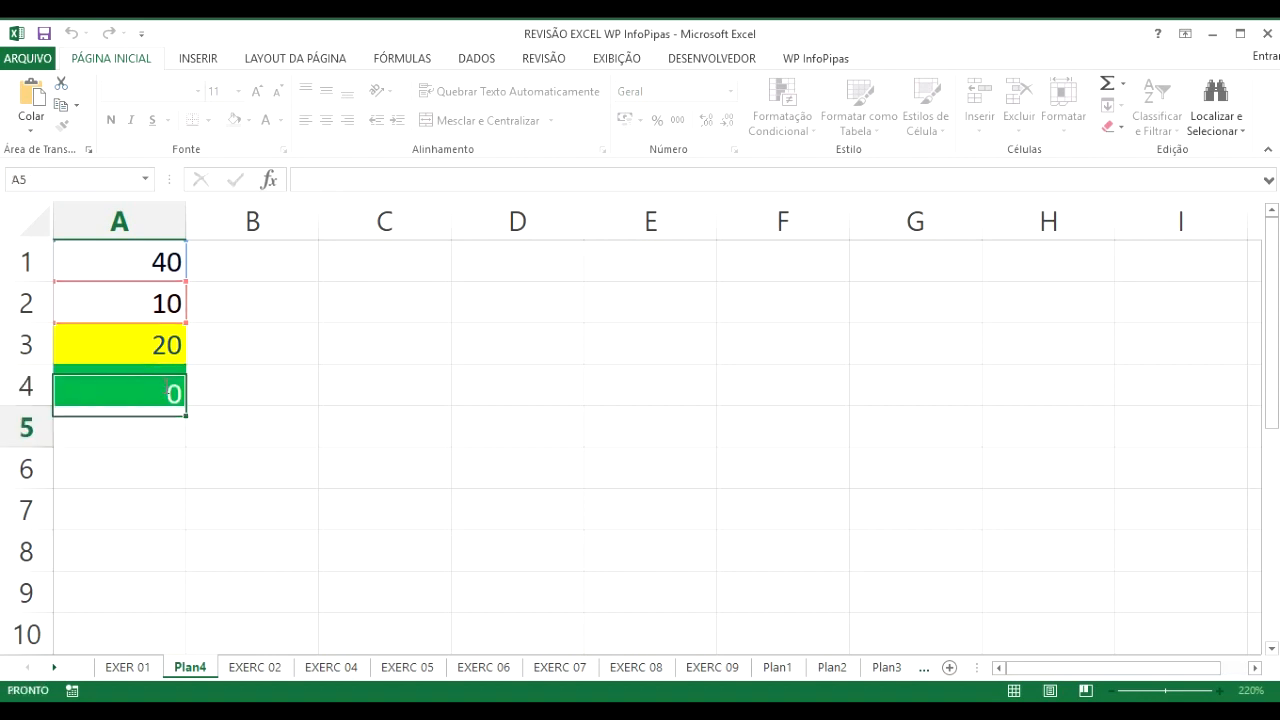
Change the value in cell A2 to 20
{"action": "left_click", "coordinate": [163, 295]}
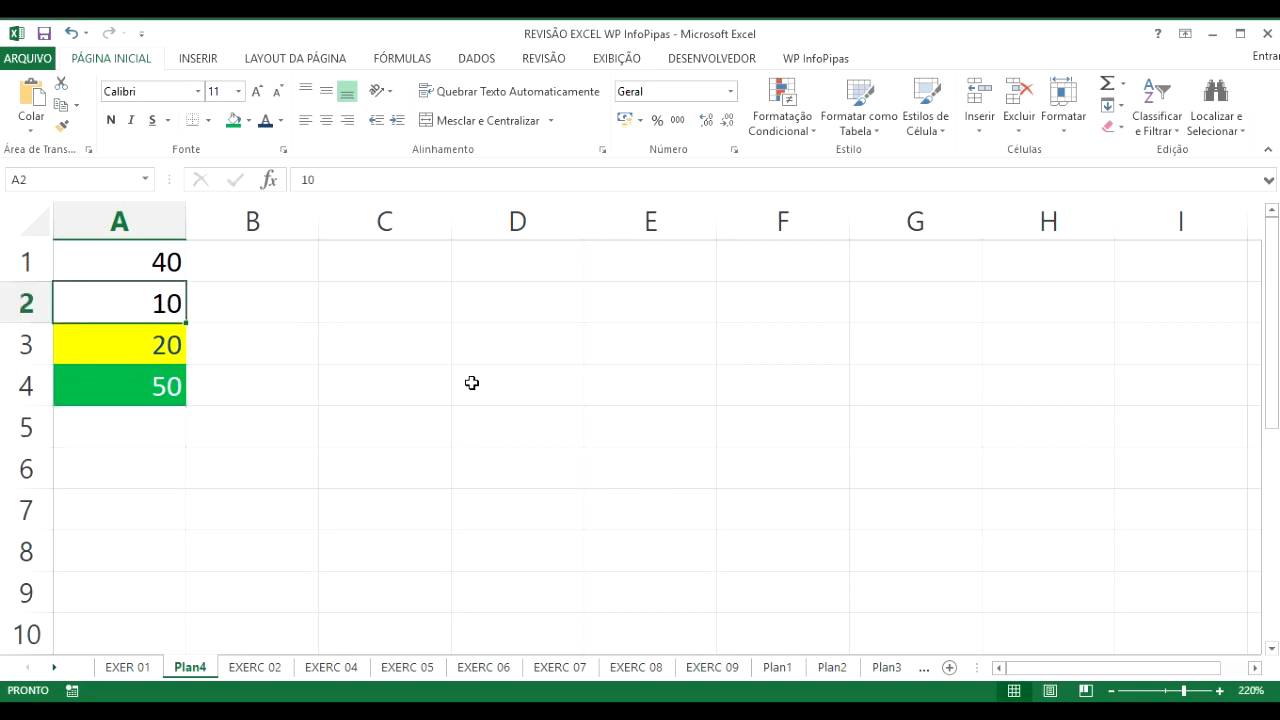
{"action": "type", "text": "20"}
{"action": "key", "text": "Return"}
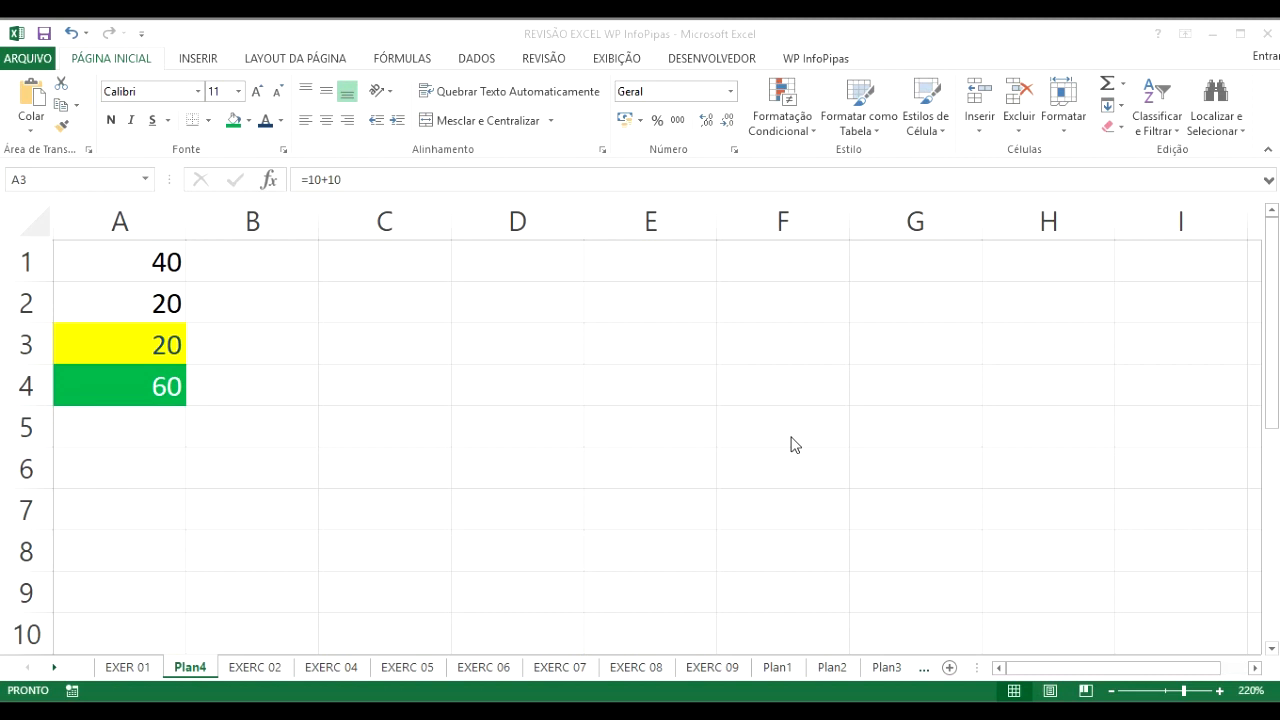
Clear the SALDO, 12 VEZES and 24 VEZES values in F4:J11 on the EXER 01 sheet
{"action": "left_click", "coordinate": [133, 668]}
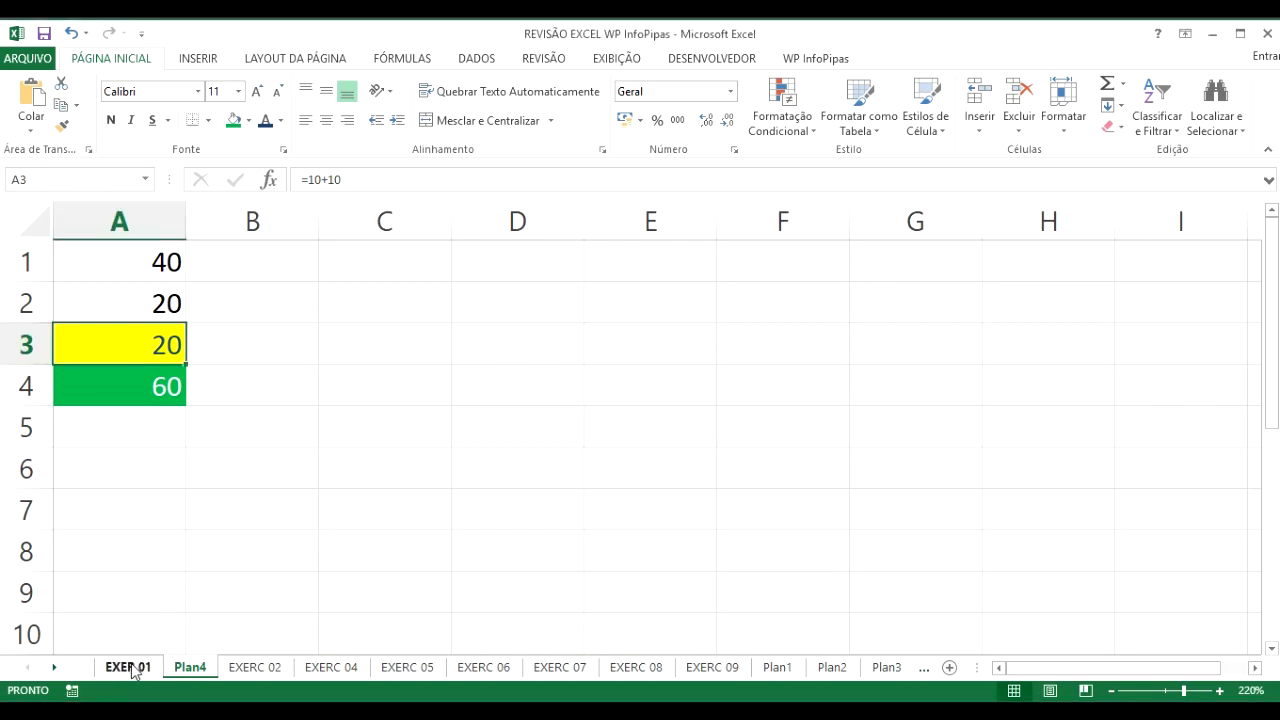
{"action": "left_click", "coordinate": [128, 667]}
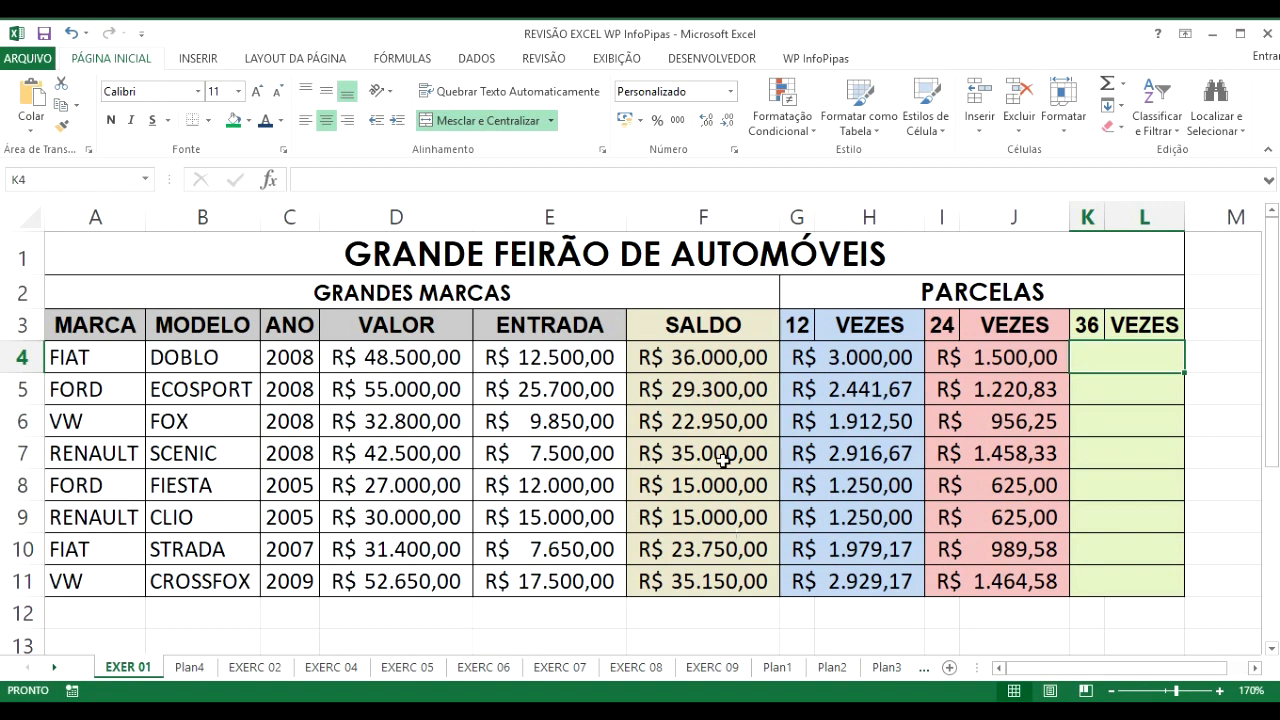
{"action": "left_click", "coordinate": [700, 362]}
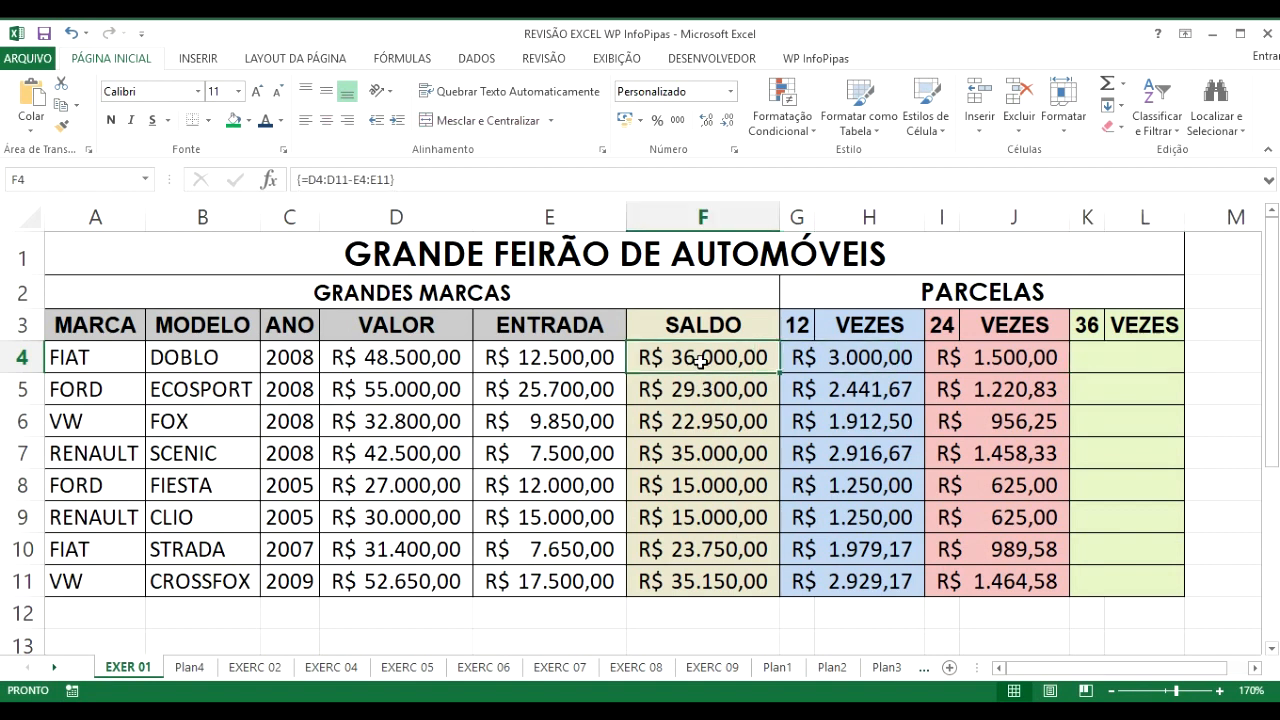
{"action": "mouse_move", "coordinate": [700, 362]}
{"action": "left_mouse_down"}
{"action": "mouse_move", "coordinate": [937, 486]}
{"action": "mouse_move", "coordinate": [994, 557]}
{"action": "mouse_move", "coordinate": [998, 584]}
{"action": "left_mouse_up"}
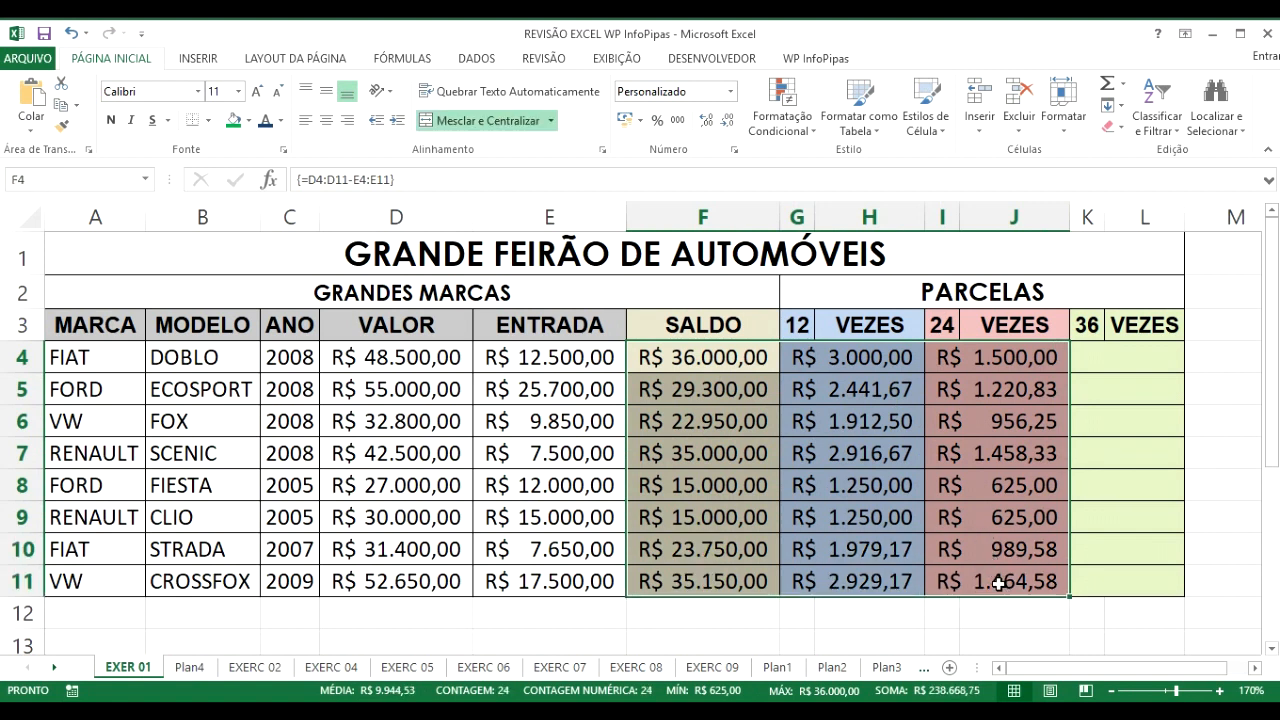
{"action": "key", "text": "Delete"}
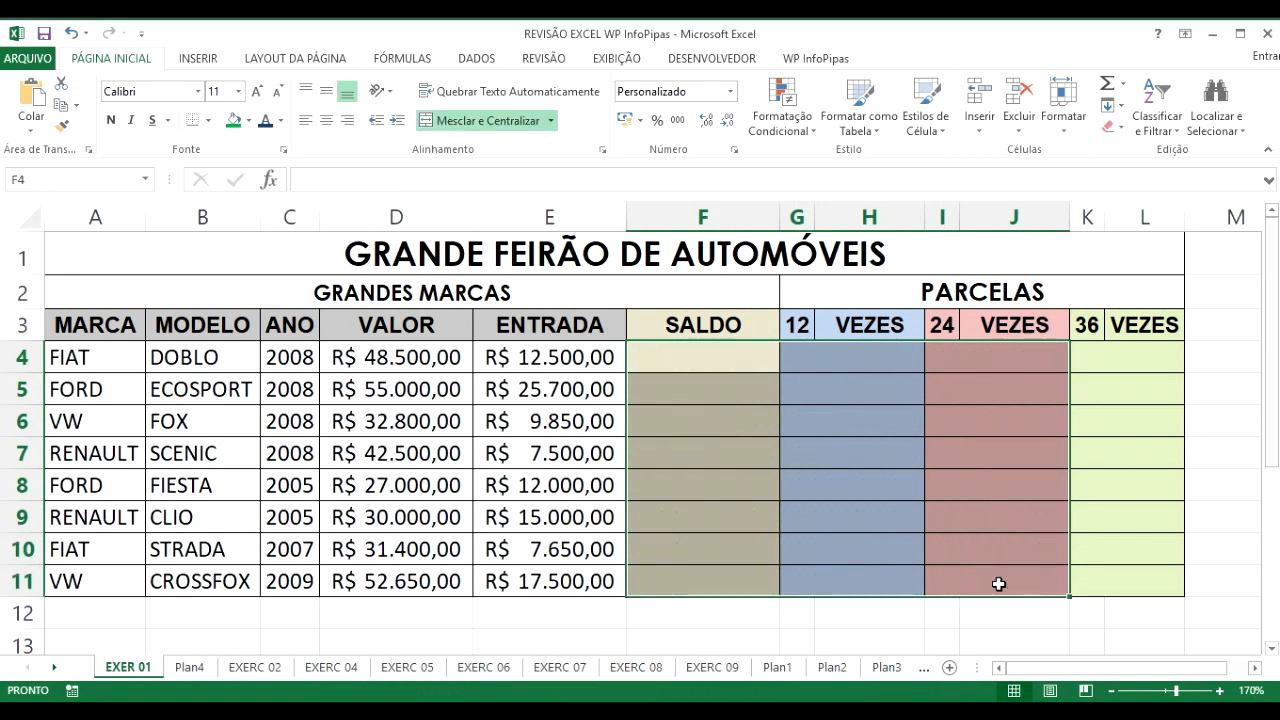
Enter the balance formula =D4-E4 in the SALDO cell F4 for the FIAT DOBLO
{"action": "left_click", "coordinate": [722, 355]}
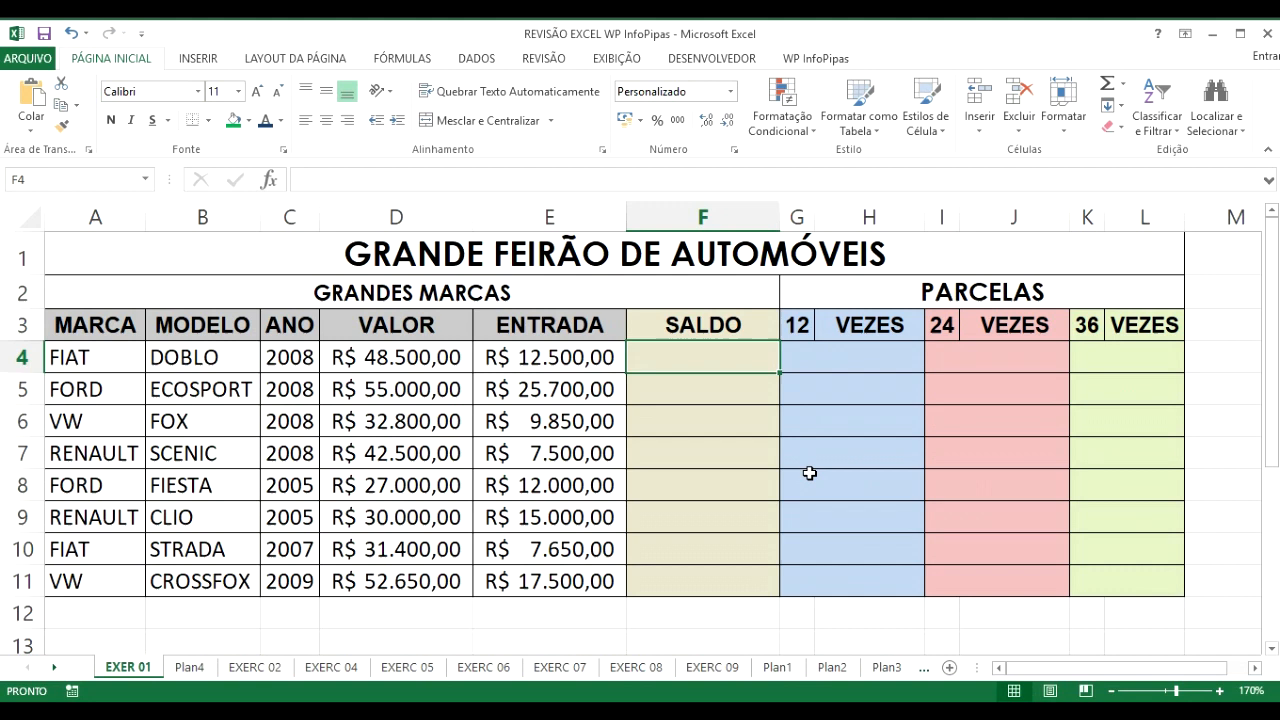
{"action": "type", "text": "="}
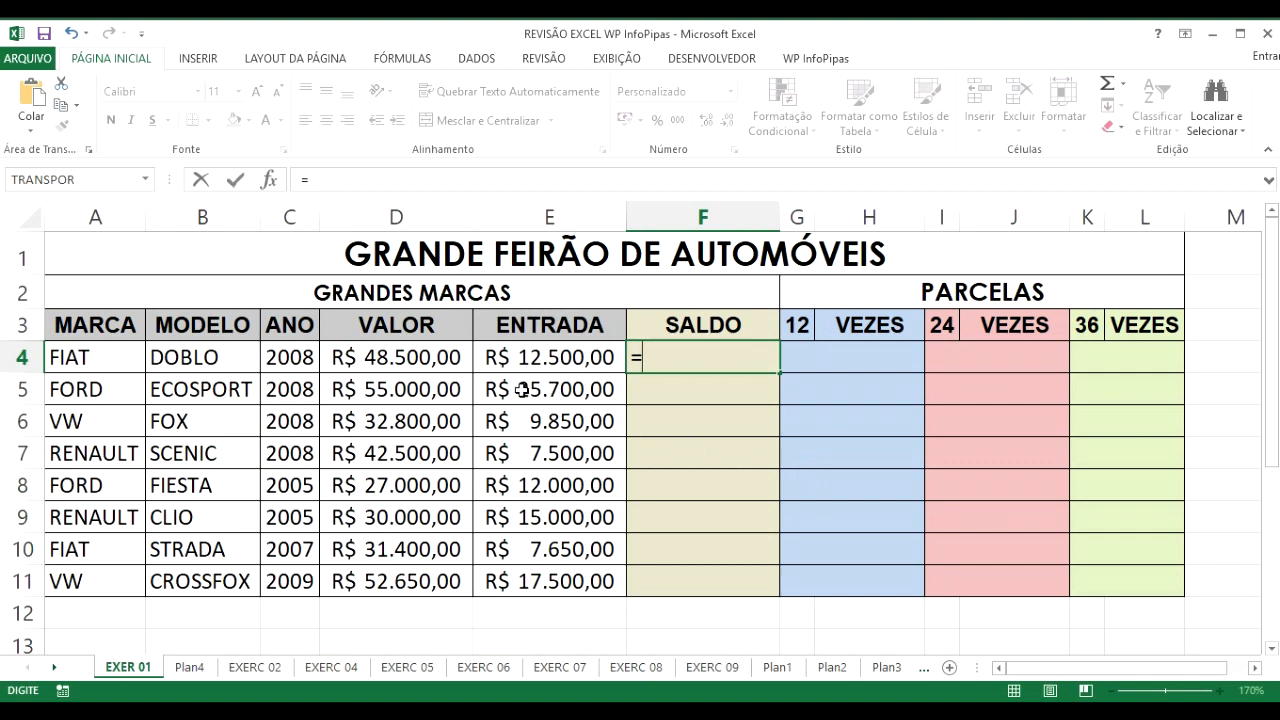
{"action": "left_click", "coordinate": [440, 360]}
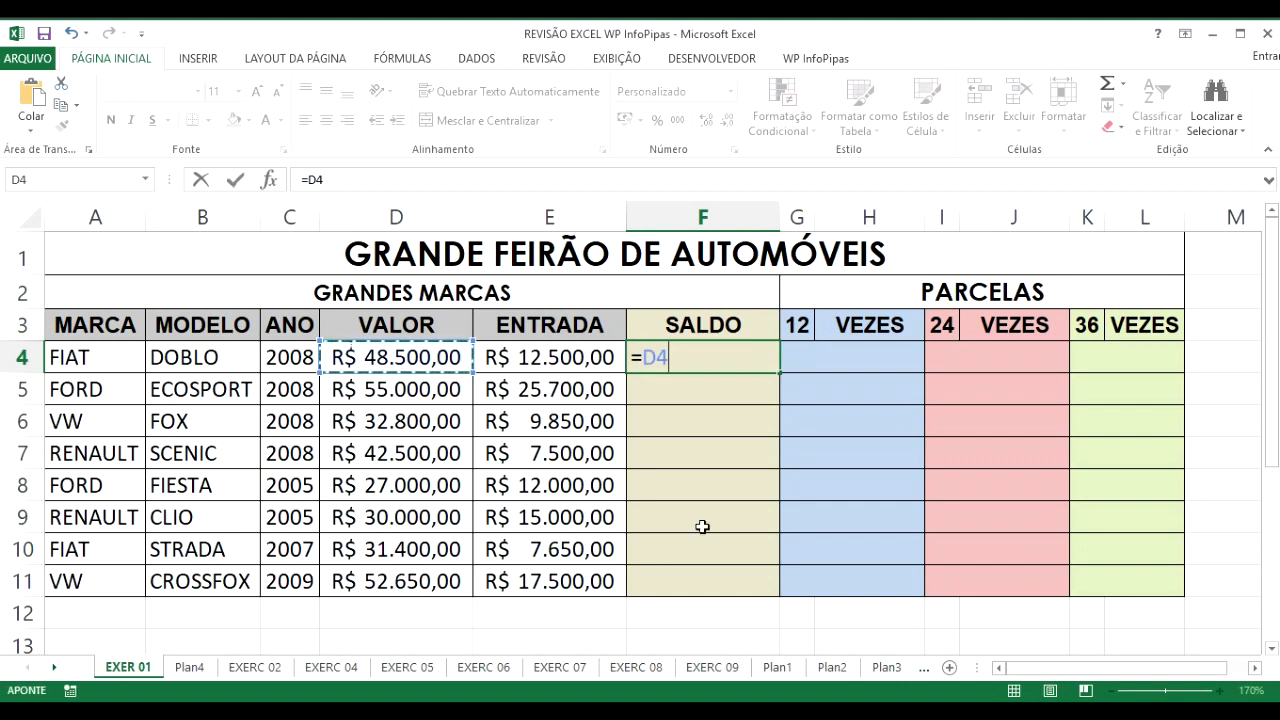
{"action": "type", "text": "-"}
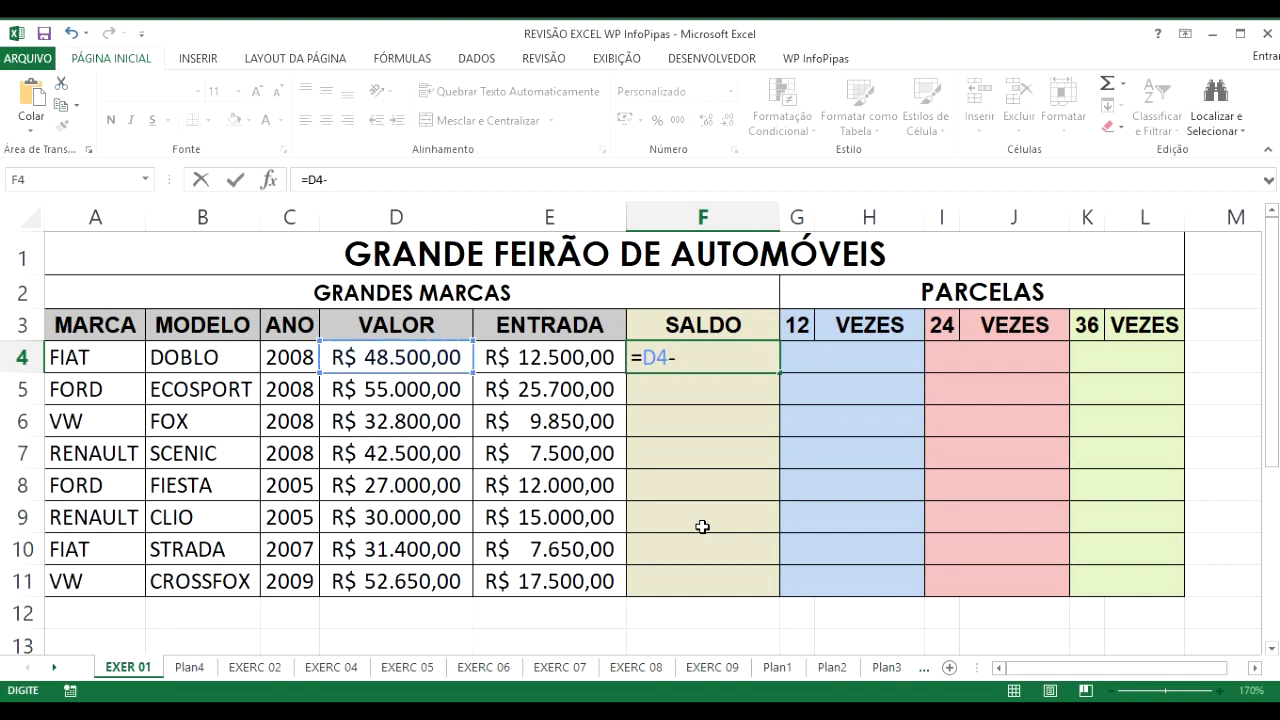
{"action": "left_click", "coordinate": [560, 357]}
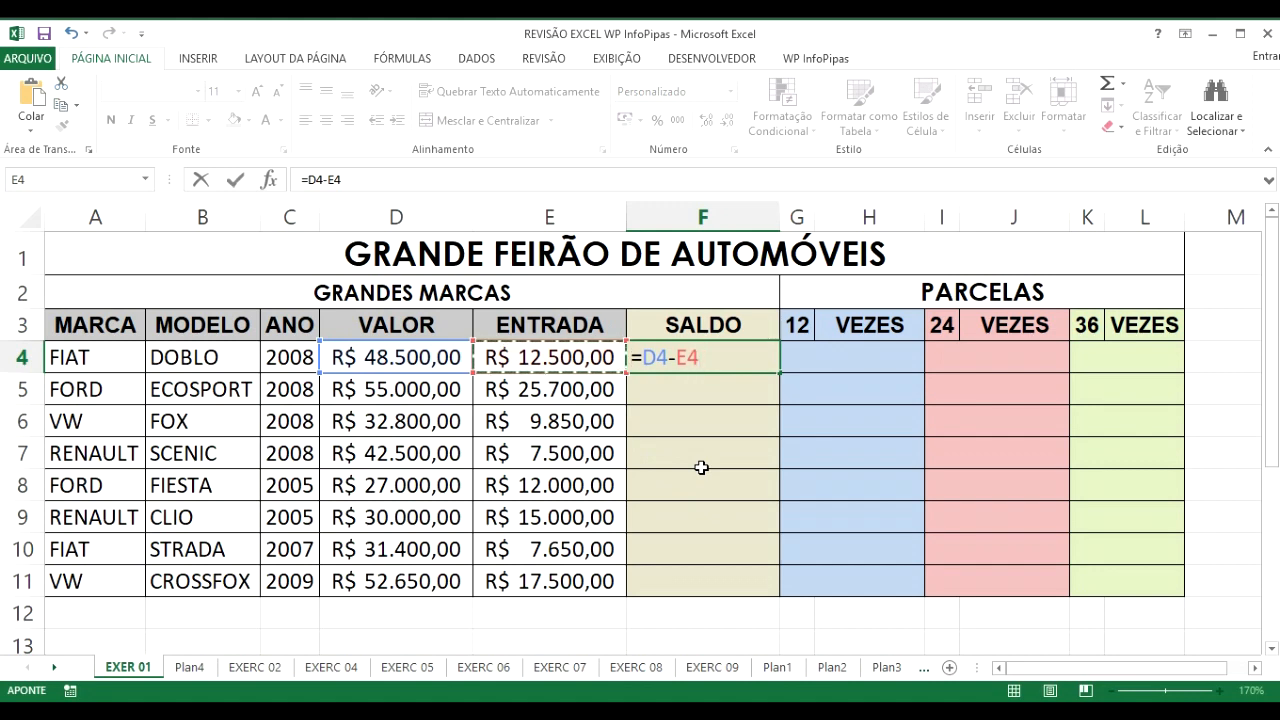
{"action": "key", "text": "Return"}
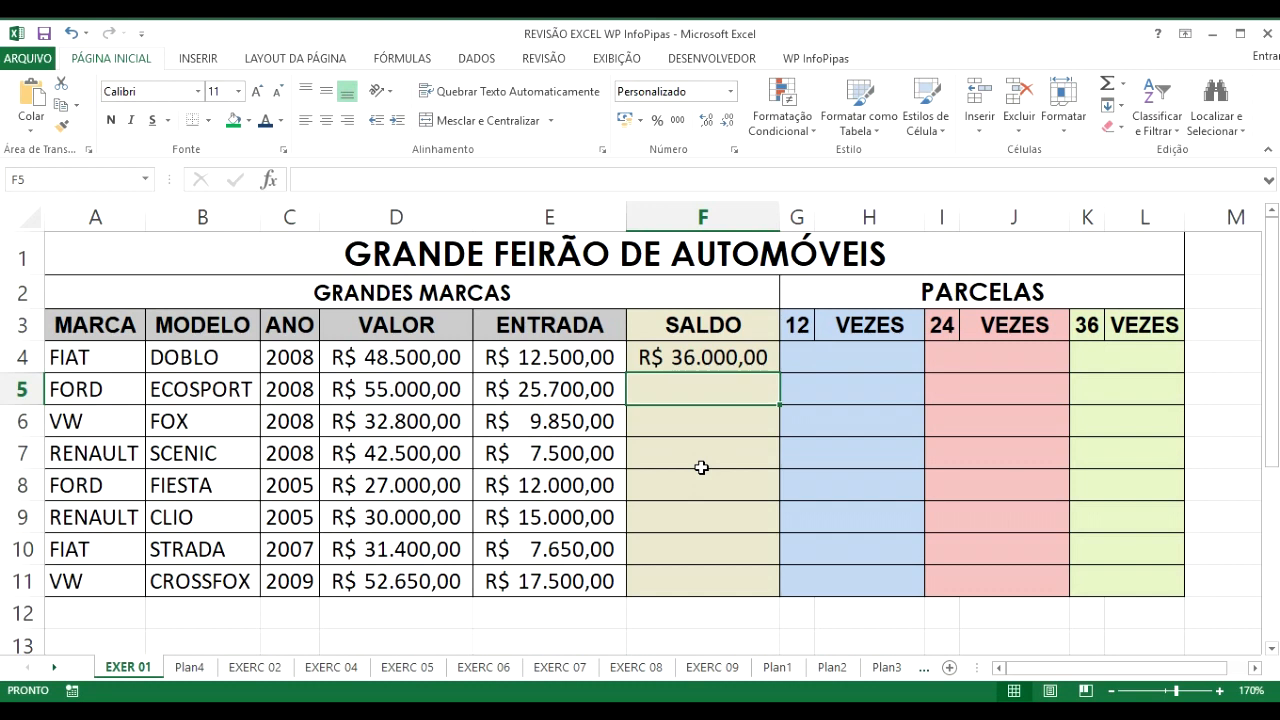
Try filling the SALDO formula from F4 down to F11, and undo the fill
{"action": "left_click", "coordinate": [743, 357]}
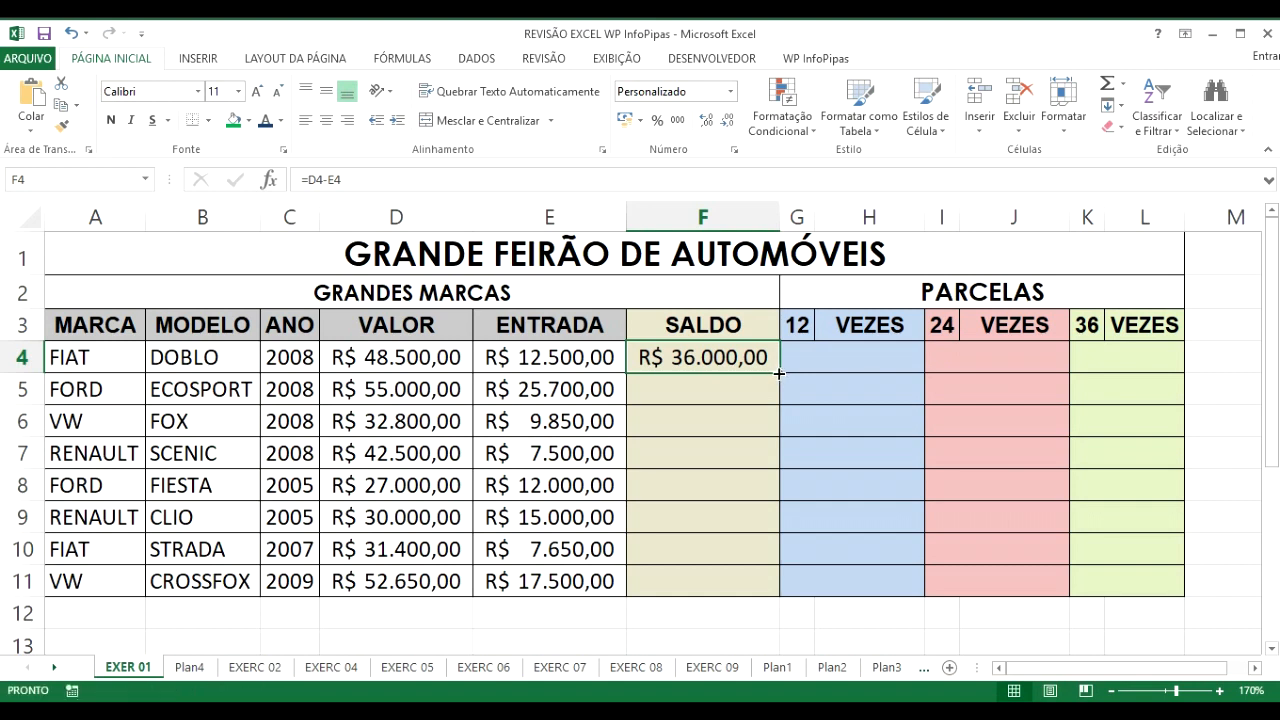
{"action": "double_click", "coordinate": [779, 373]}
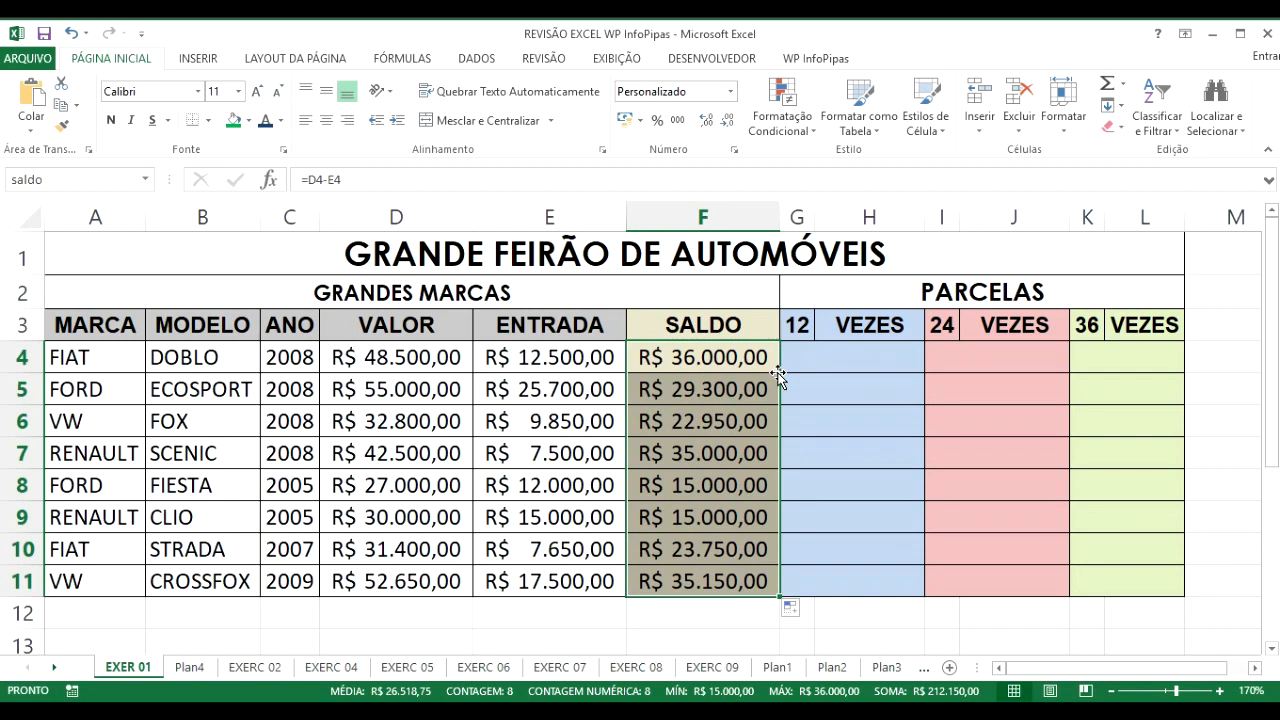
{"action": "left_click", "coordinate": [794, 366]}
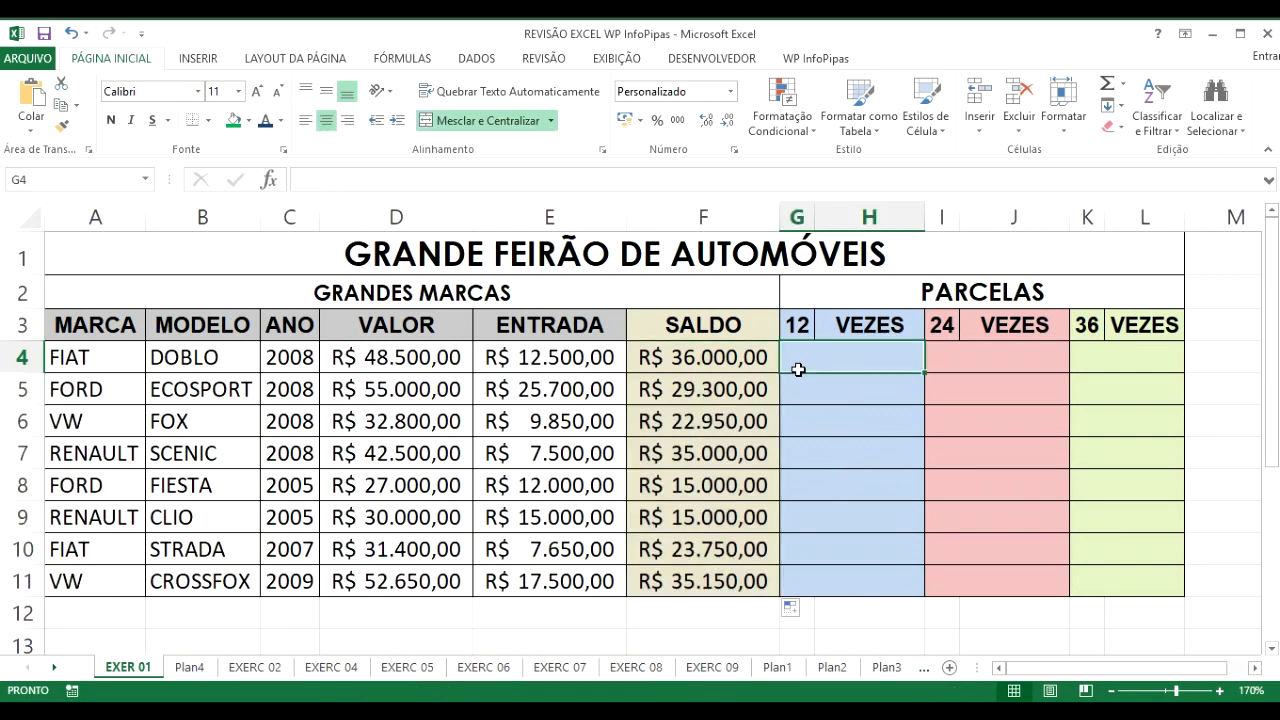
{"action": "left_click", "coordinate": [745, 366]}
{"action": "key", "text": "ctrl+z"}
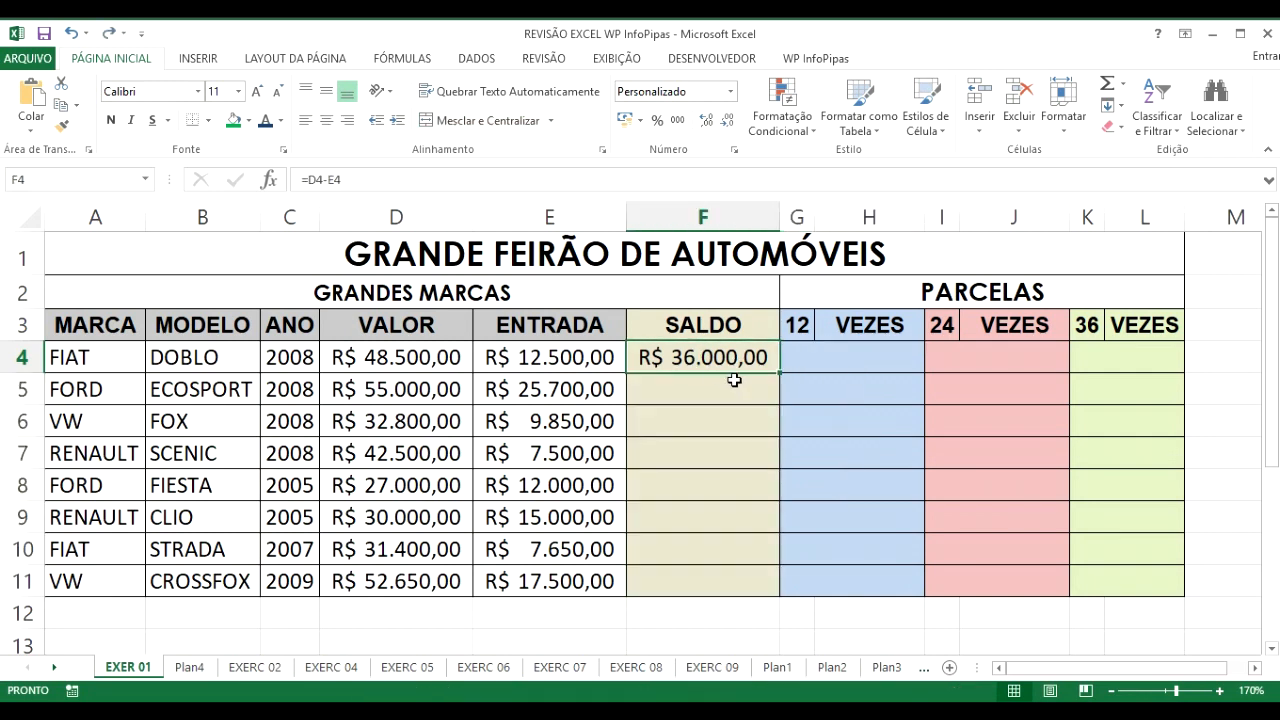
Check the formula in F4 and fill it down the SALDO column to row 11
{"action": "double_click", "coordinate": [725, 360]}
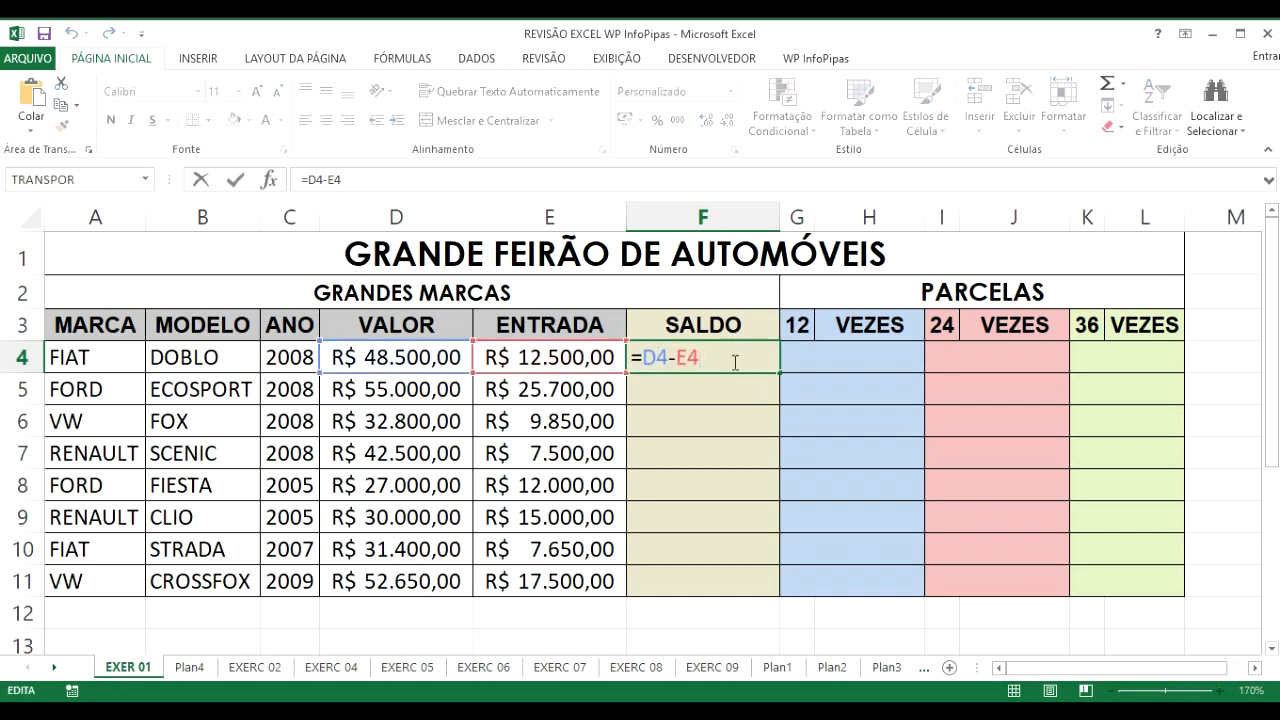
{"action": "key", "text": "Return"}
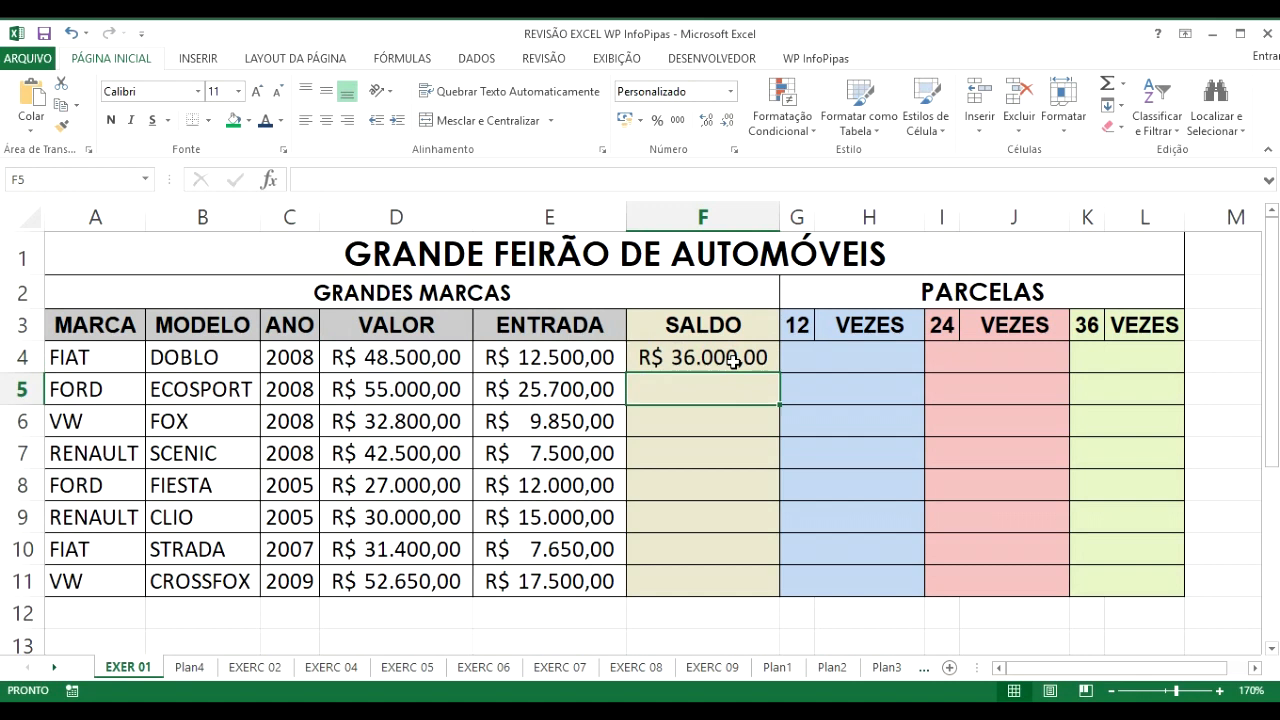
{"action": "left_click", "coordinate": [733, 362]}
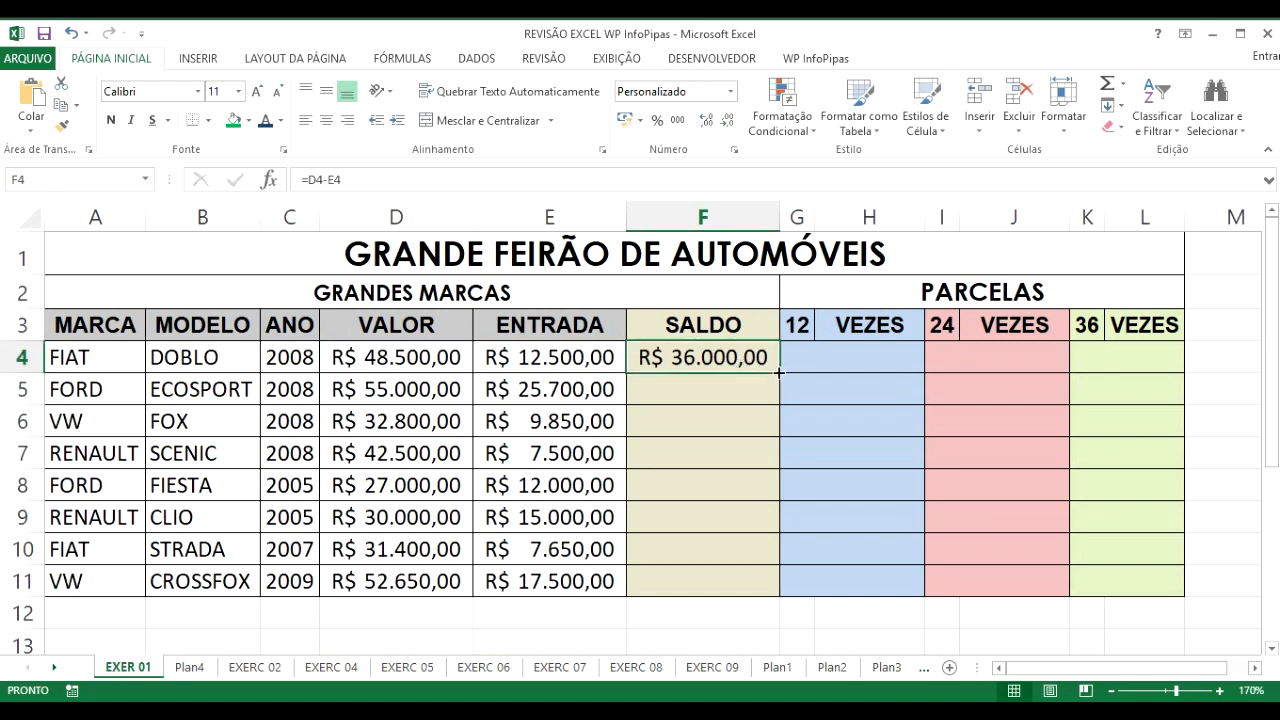
{"action": "double_click", "coordinate": [779, 372]}
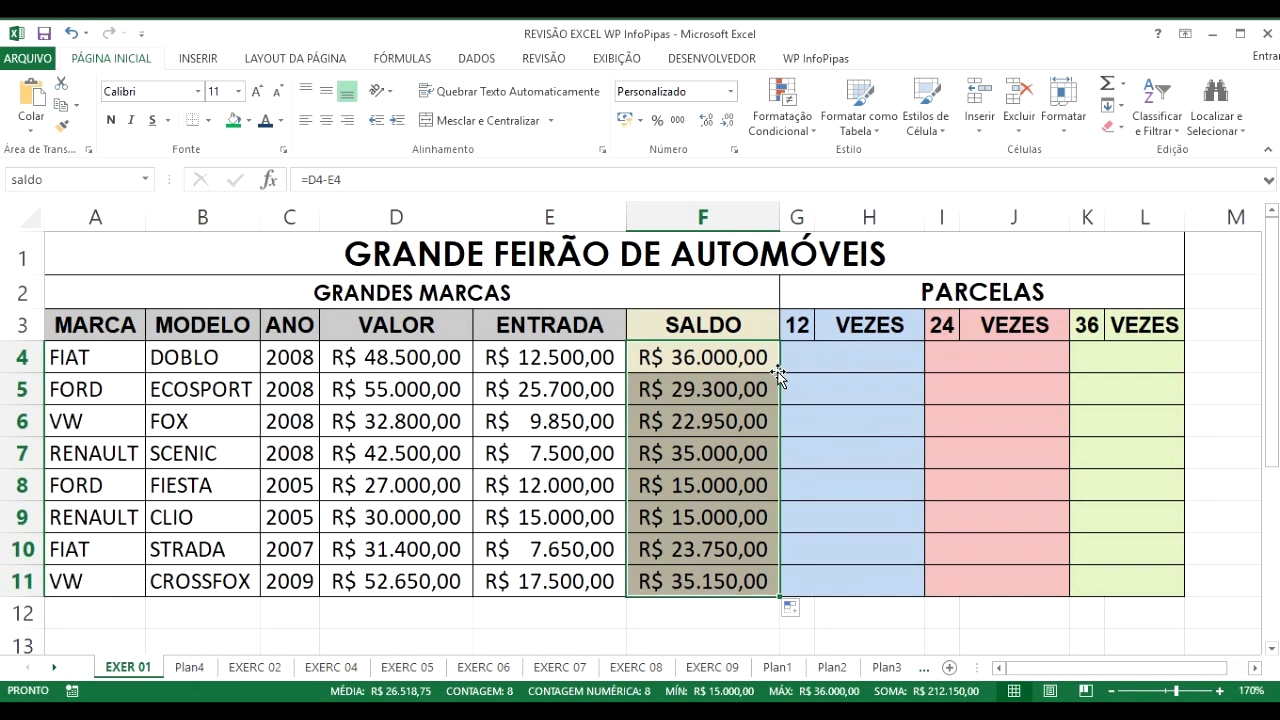
Enter the fixed-number formula =F4/12 in G4 under 12 VEZES and fill it down to row 11
{"action": "left_click", "coordinate": [832, 370]}
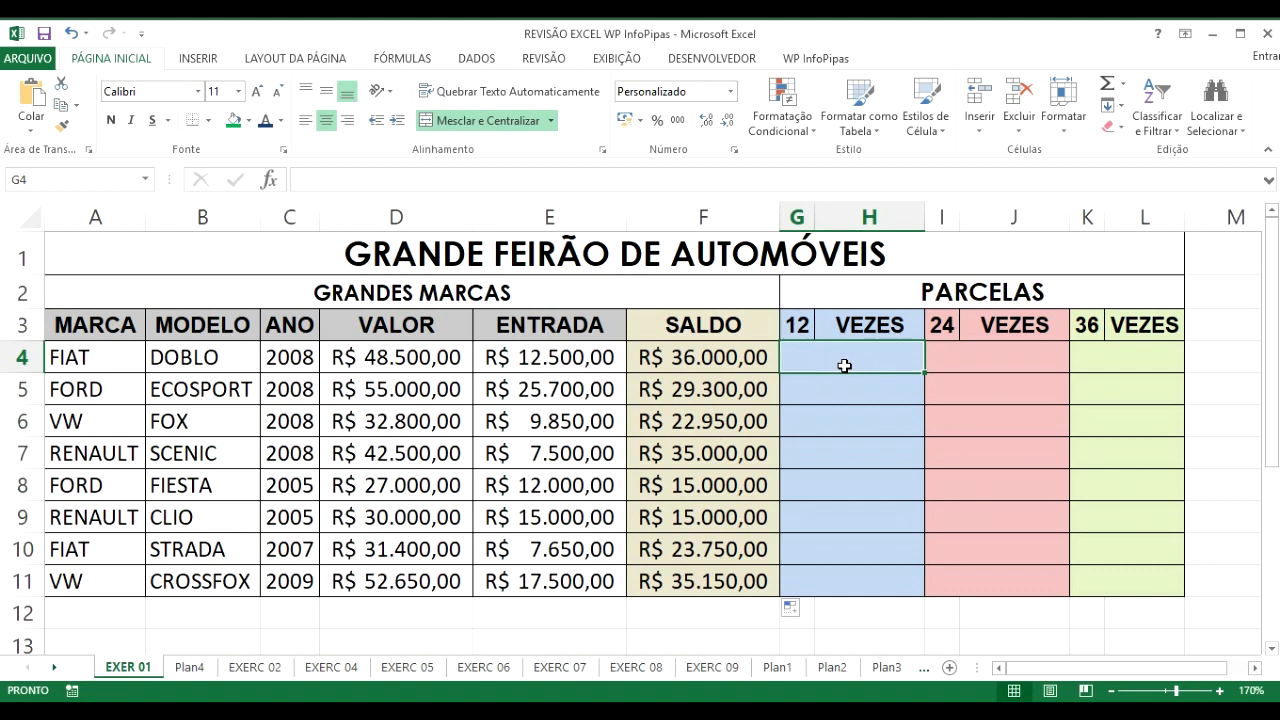
{"action": "left_click", "coordinate": [797, 326]}
{"action": "left_click", "coordinate": [828, 327]}
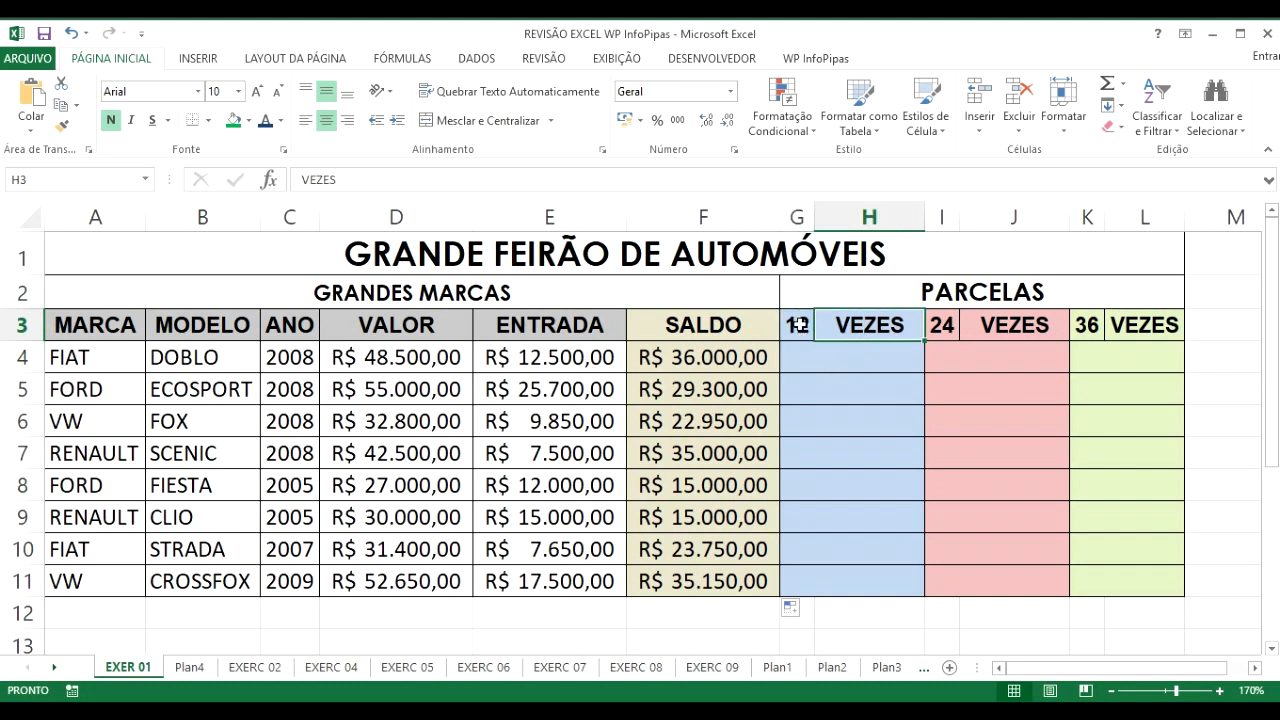
{"action": "left_click", "coordinate": [800, 326]}
{"action": "left_click", "coordinate": [843, 325]}
{"action": "left_click", "coordinate": [835, 357]}
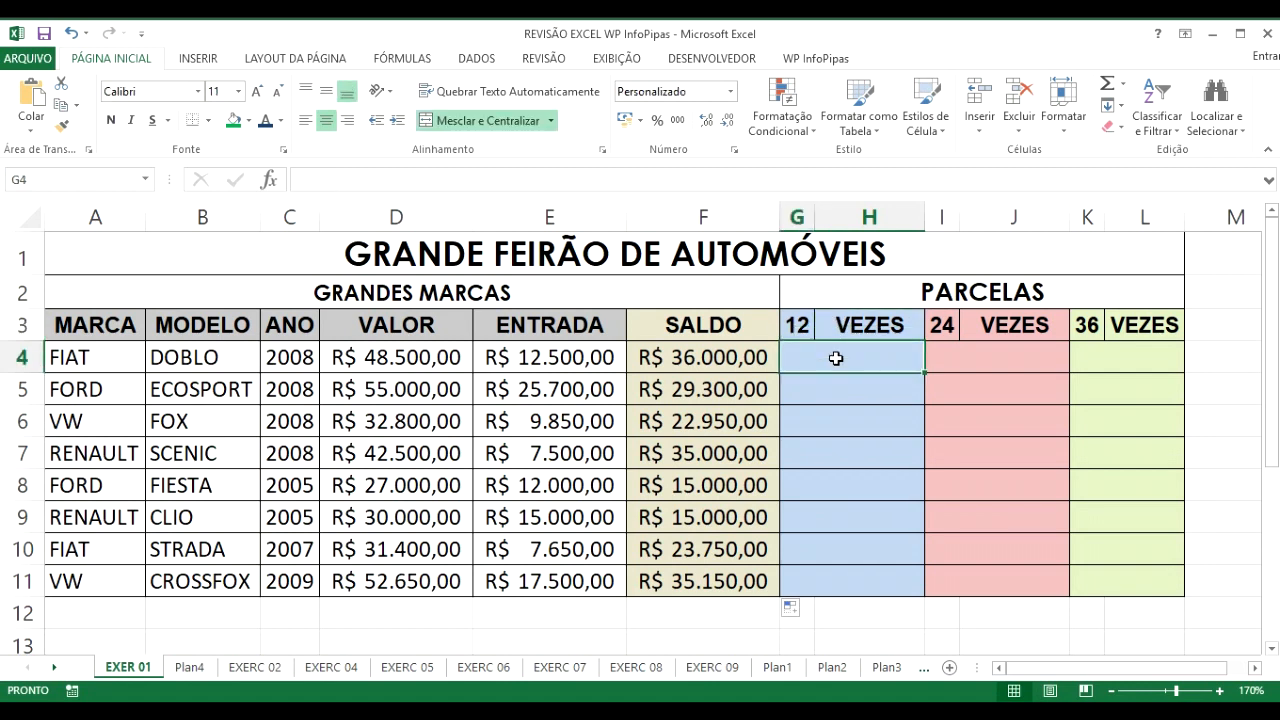
{"action": "type", "text": "="}
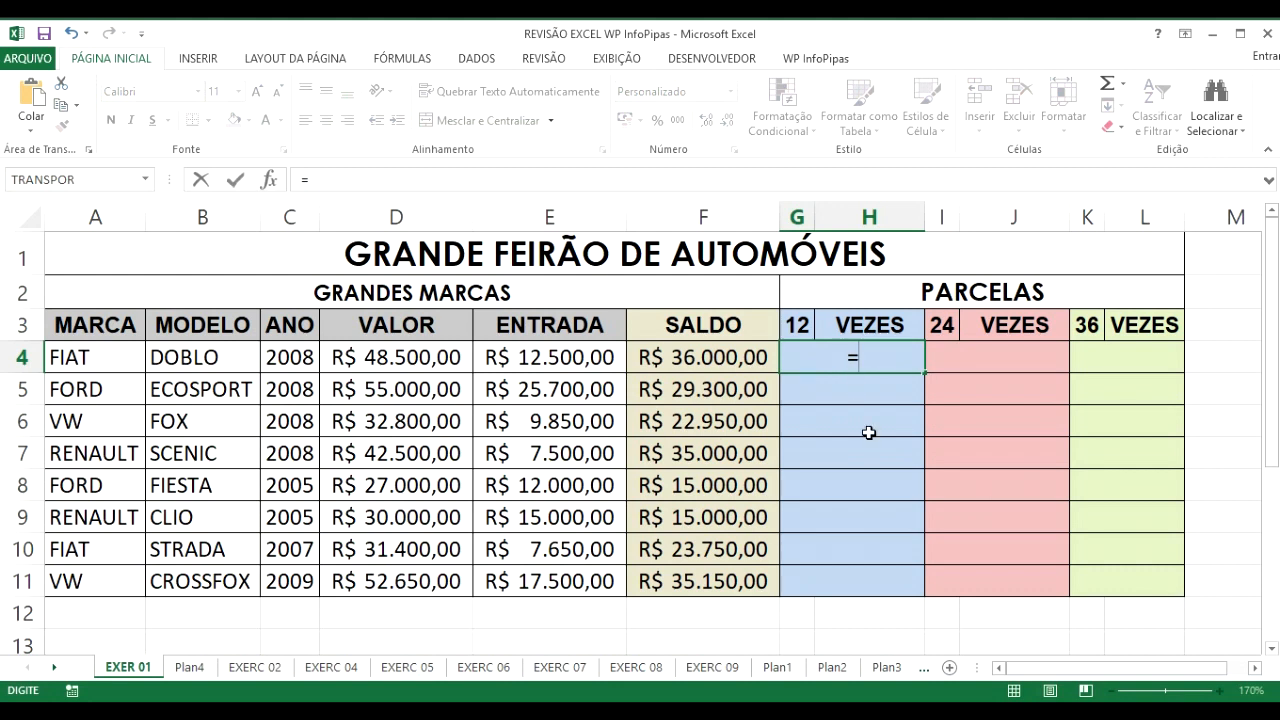
{"action": "key", "text": "Left"}
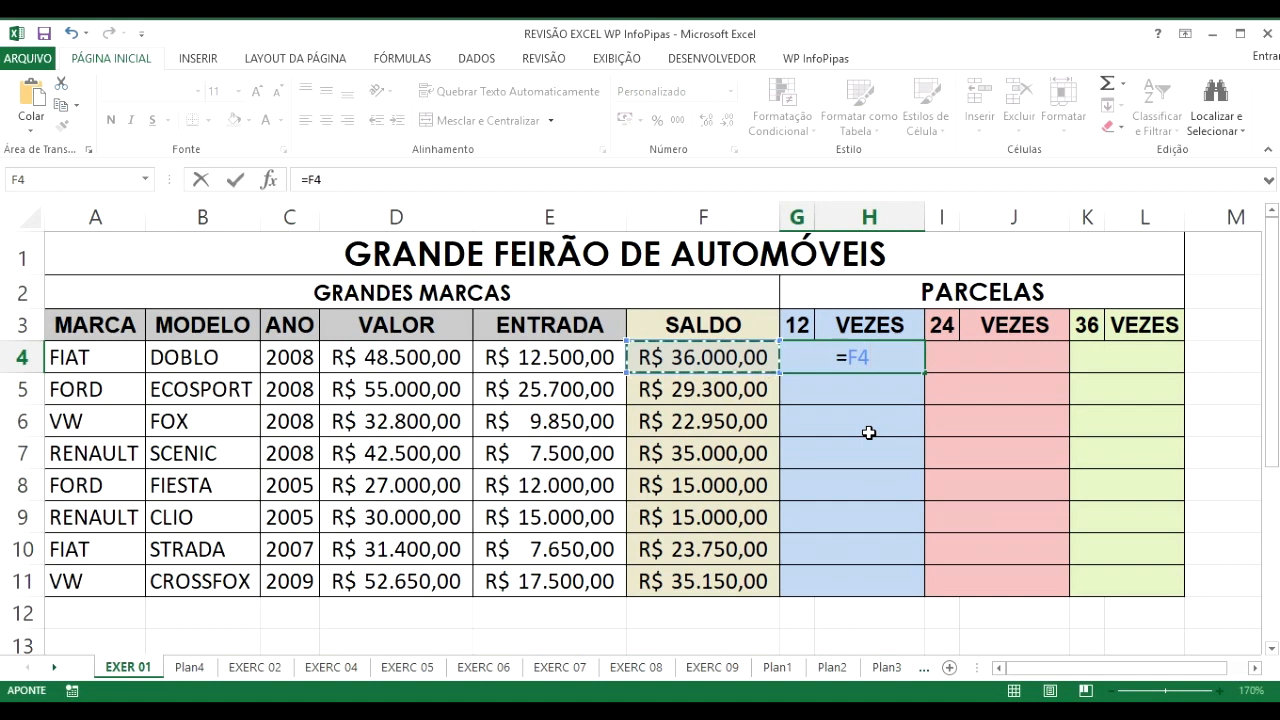
{"action": "type", "text": "/12"}
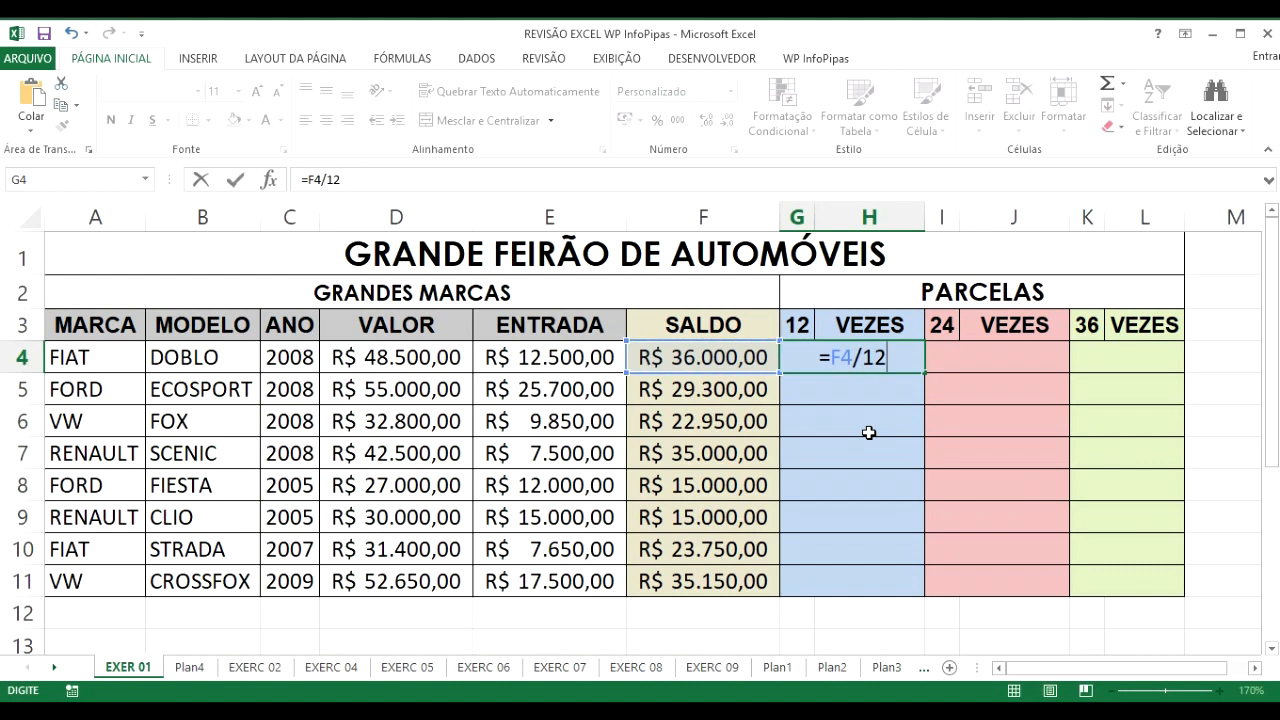
{"action": "key", "text": "Return"}
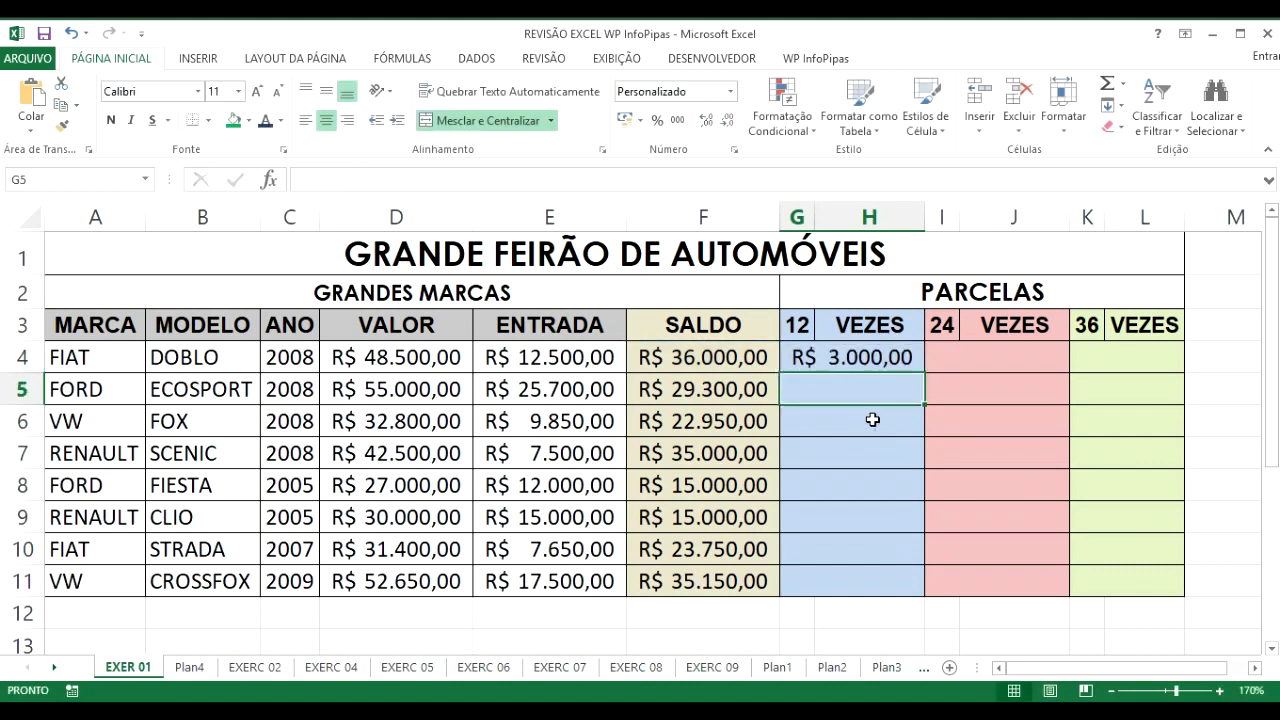
{"action": "left_click", "coordinate": [905, 360]}
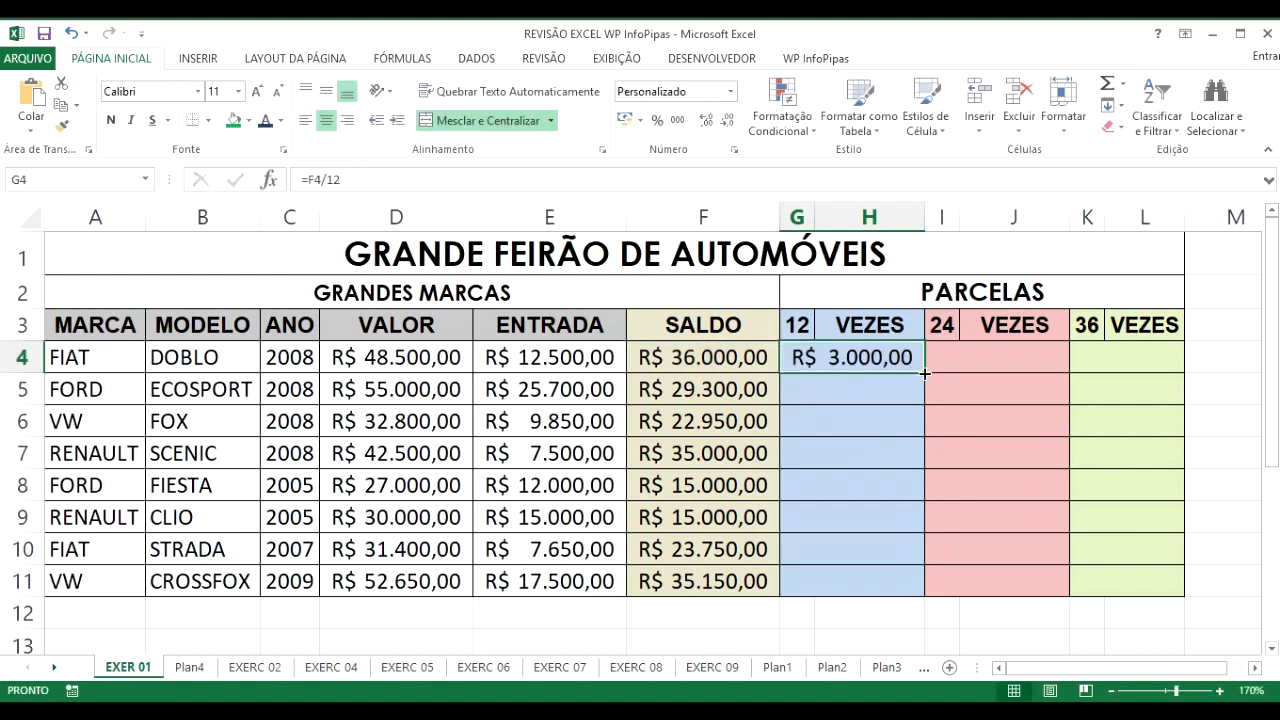
{"action": "left_click_drag", "start_coordinate": [925, 373], "coordinate": [925, 590]}
Review the fixed-number formula in G4, and undo both the fill and the formula entry in the 12 VEZES column
{"action": "left_click", "coordinate": [904, 361]}
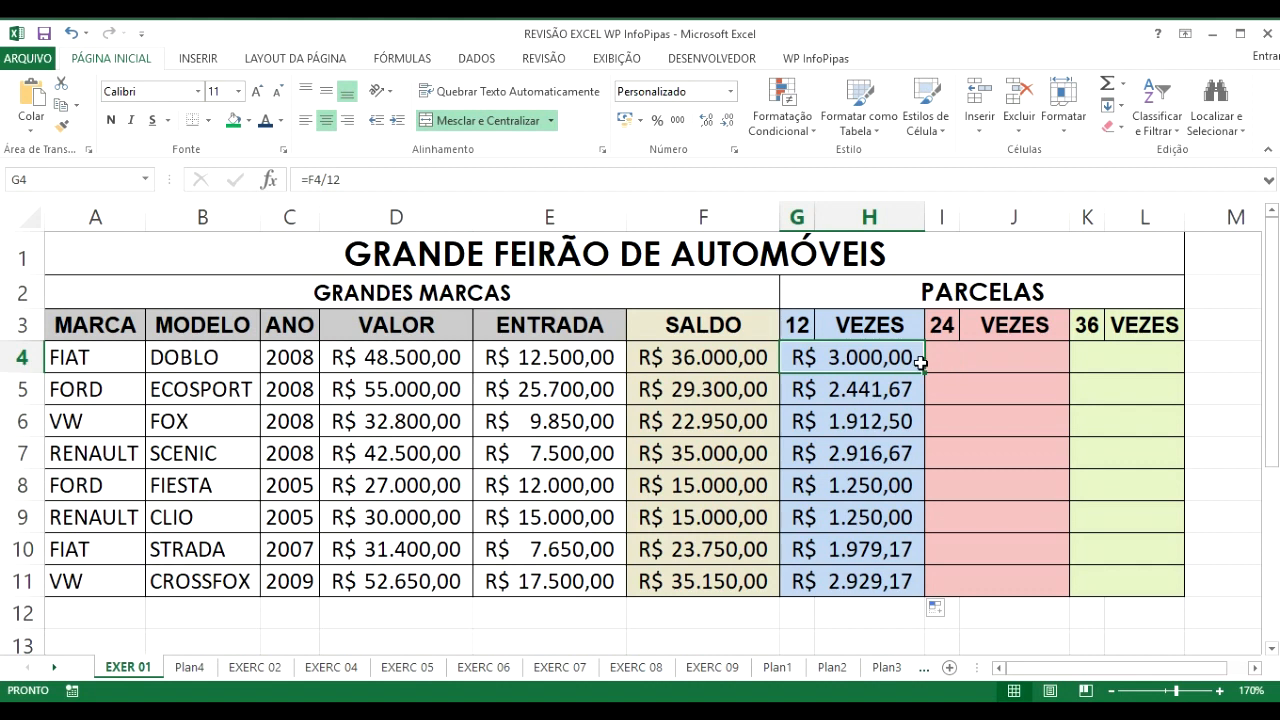
{"action": "double_click", "coordinate": [918, 364]}
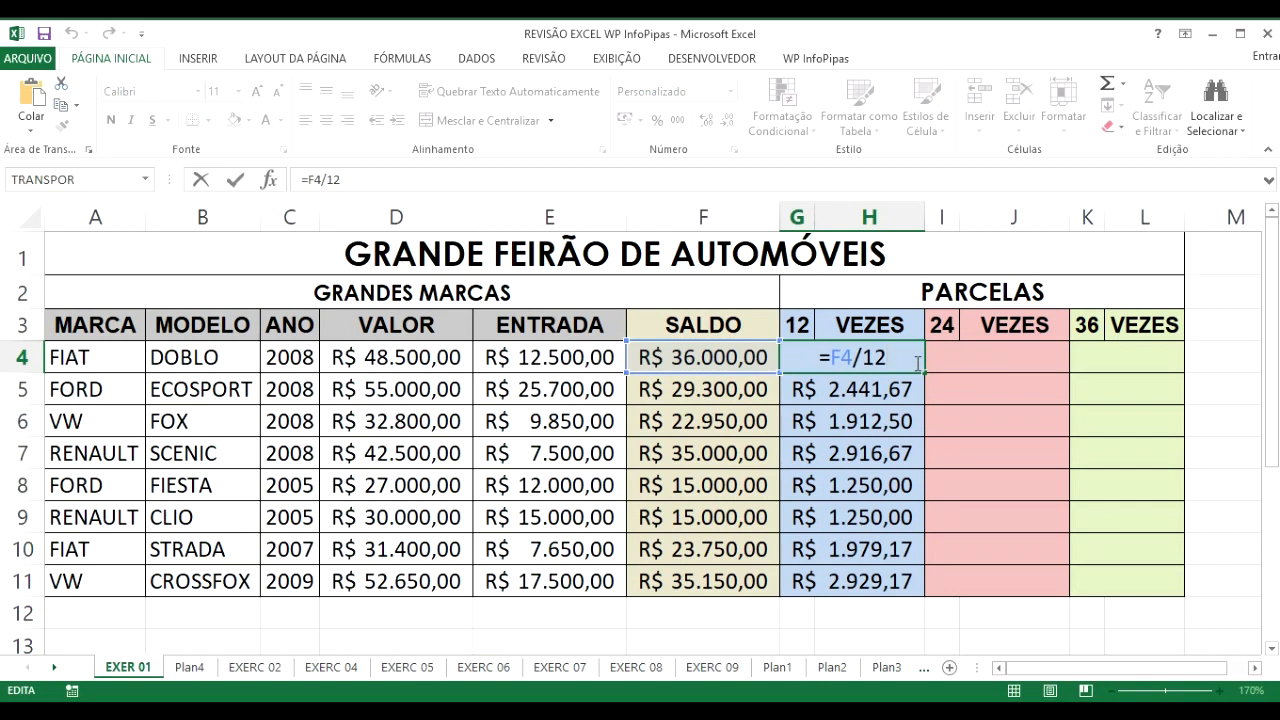
{"action": "key", "text": "ctrl+Return"}
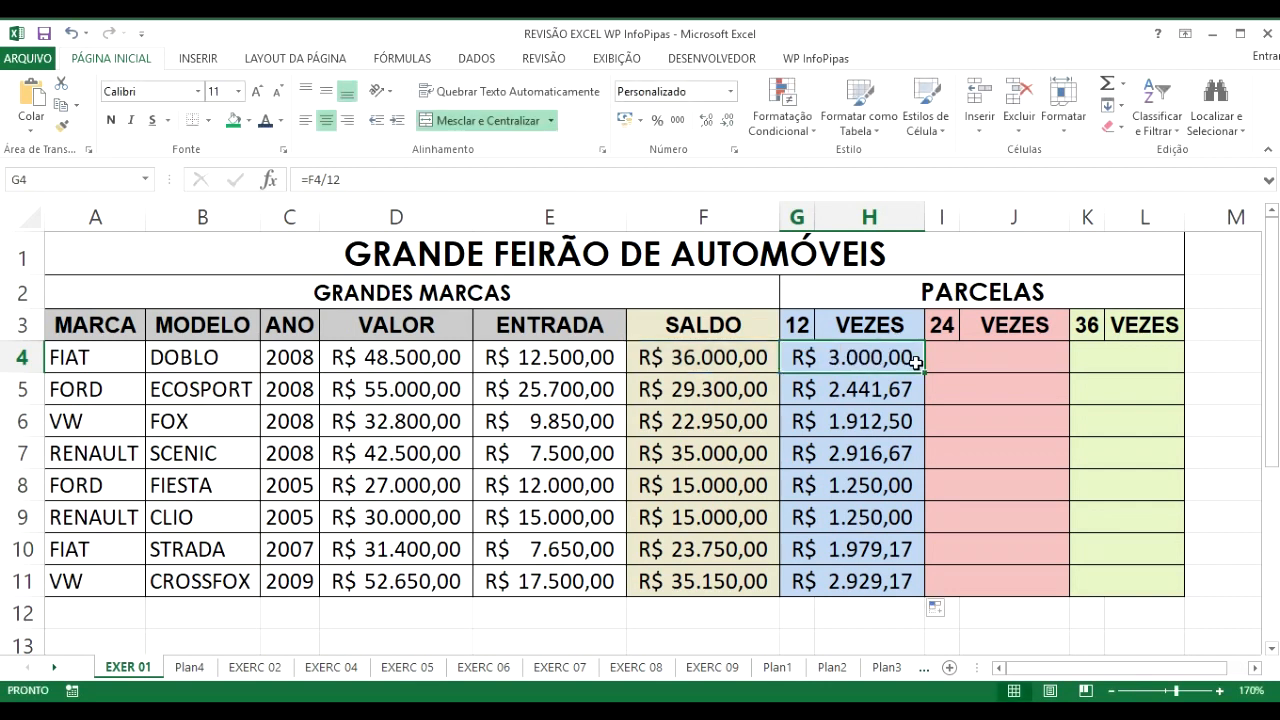
{"action": "key", "text": "ctrl+z"}
{"action": "key", "text": "ctrl+z"}
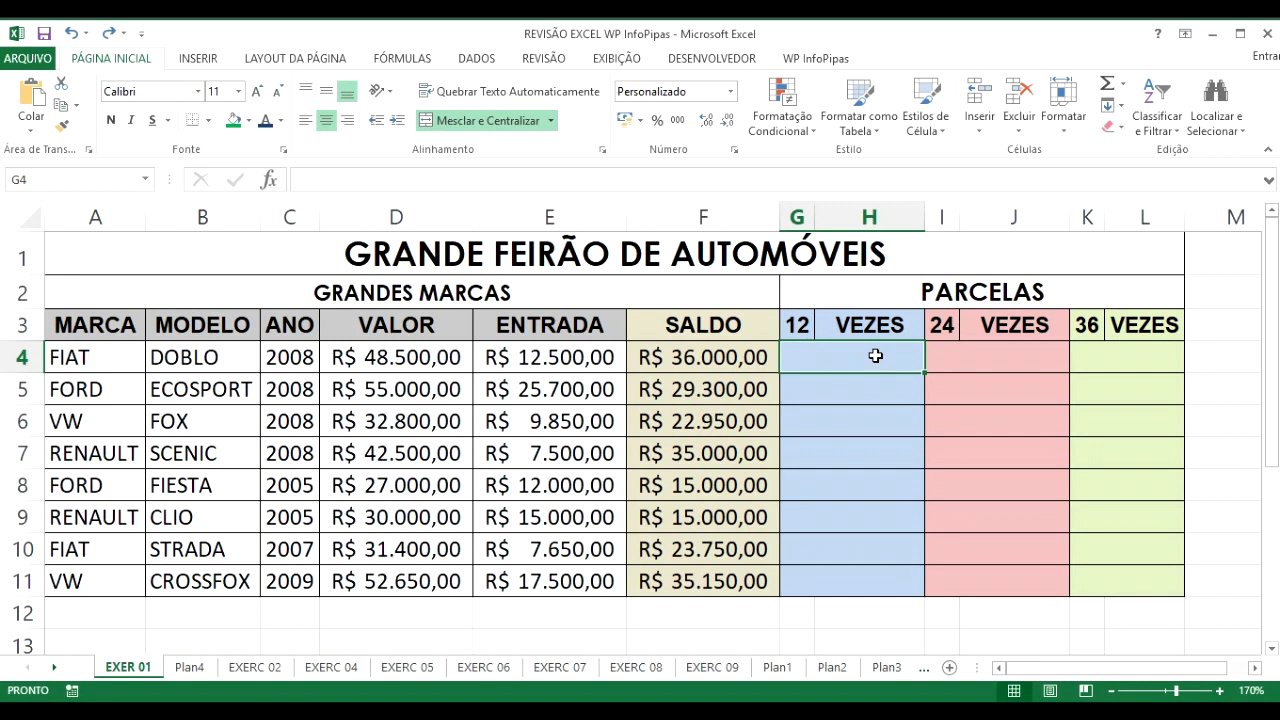
Enter the cell-reference formula =F4/G3 in G4 under 12 VEZES
{"action": "type", "text": "="}
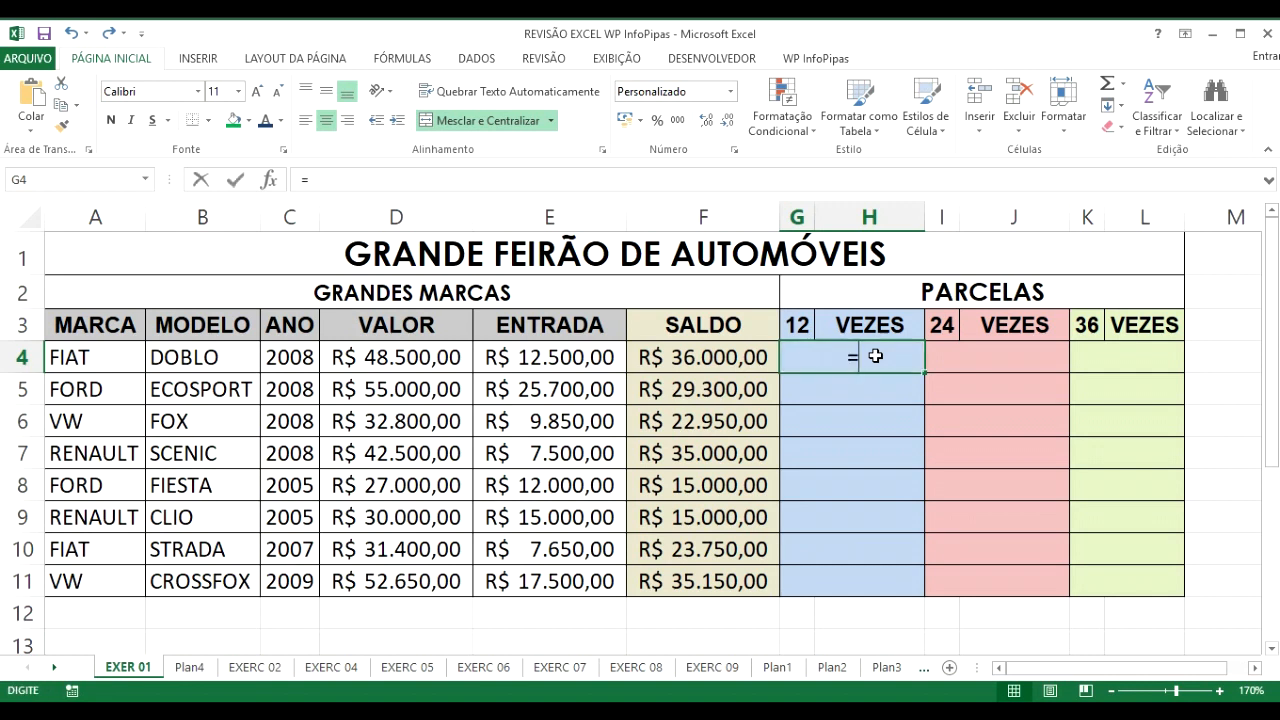
{"action": "key", "text": "Left"}
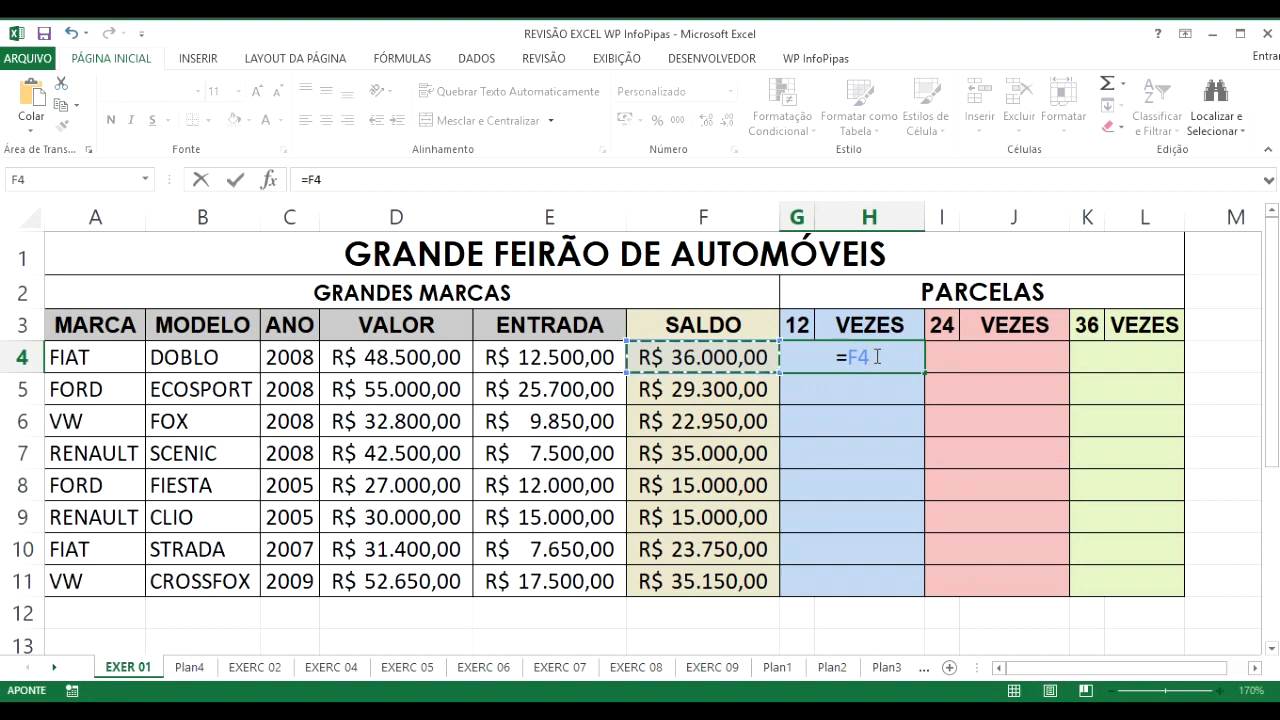
{"action": "type", "text": "/"}
{"action": "key", "text": "Up"}
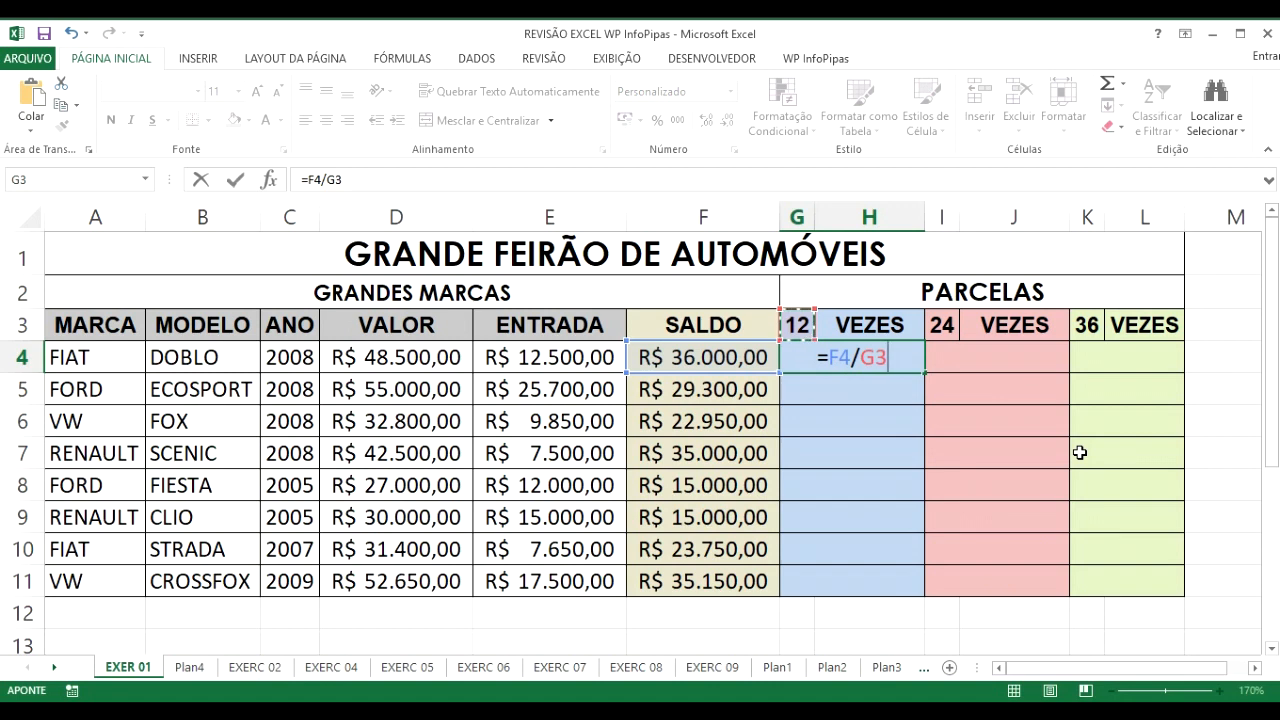
{"action": "key", "text": "Return"}
{"action": "key", "text": "Up"}
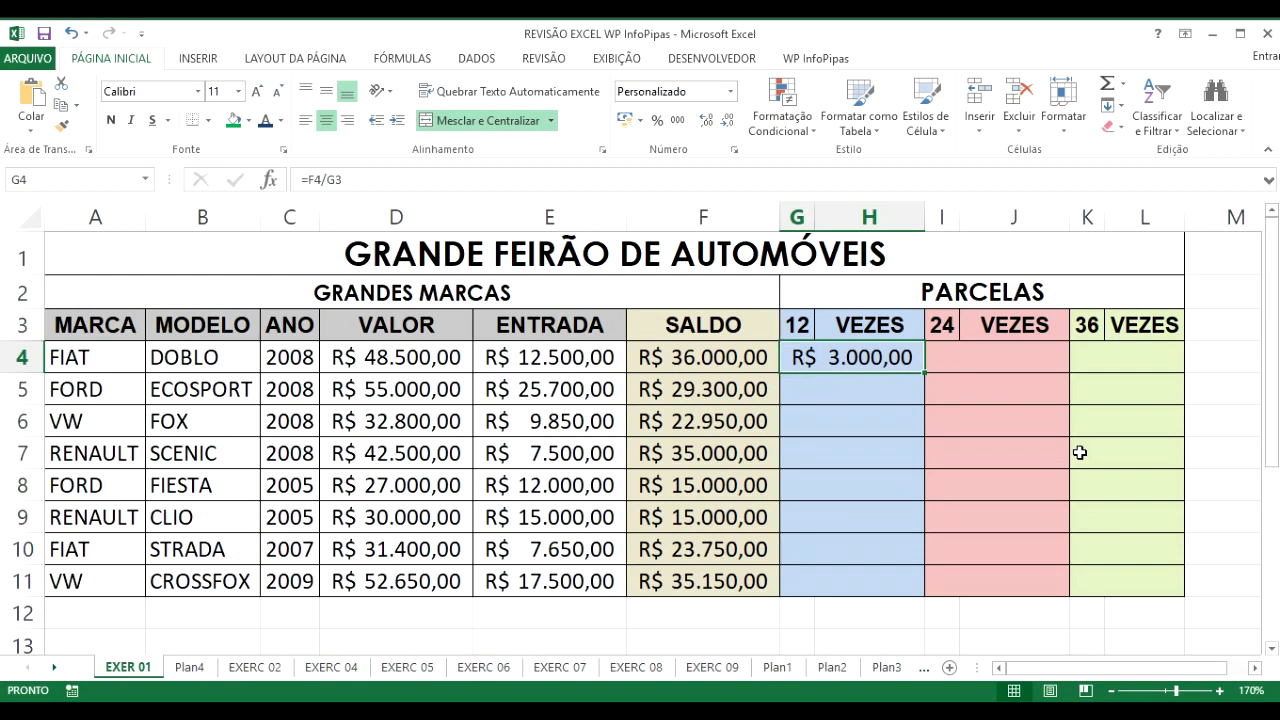
Change the number of installments in header cell G3 to 18
{"action": "left_click", "coordinate": [797, 325]}
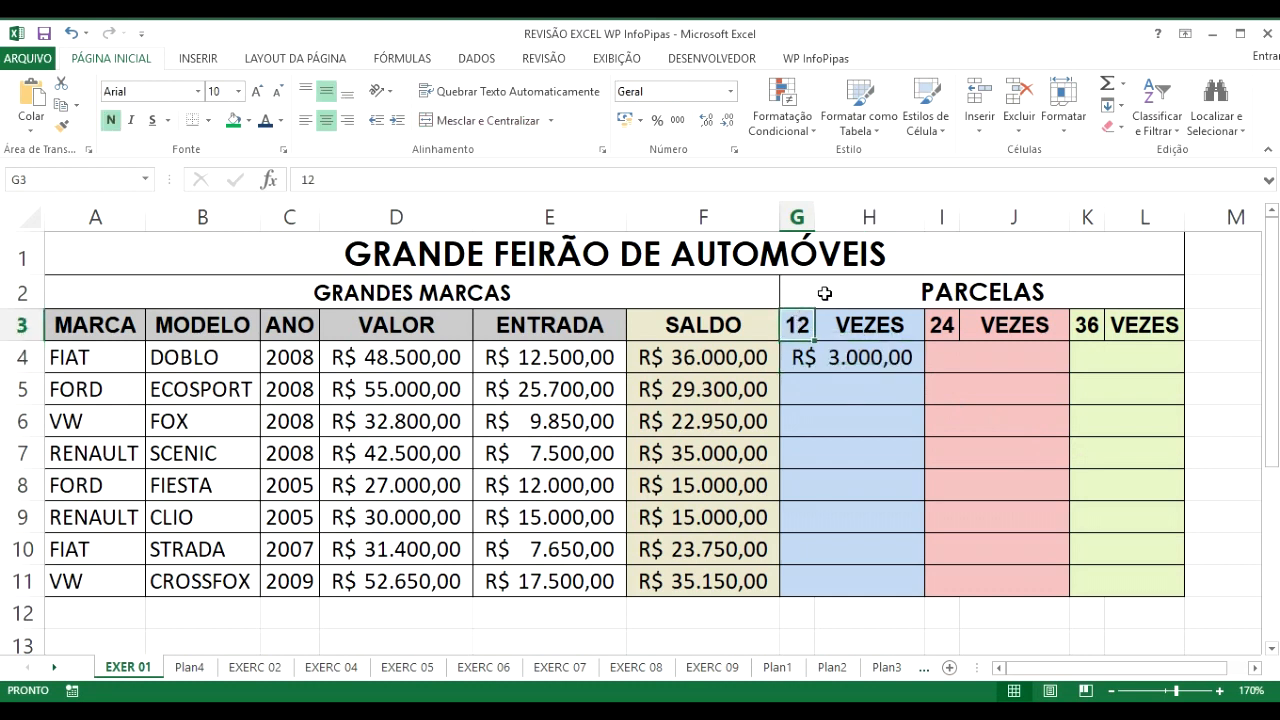
{"action": "type", "text": "18"}
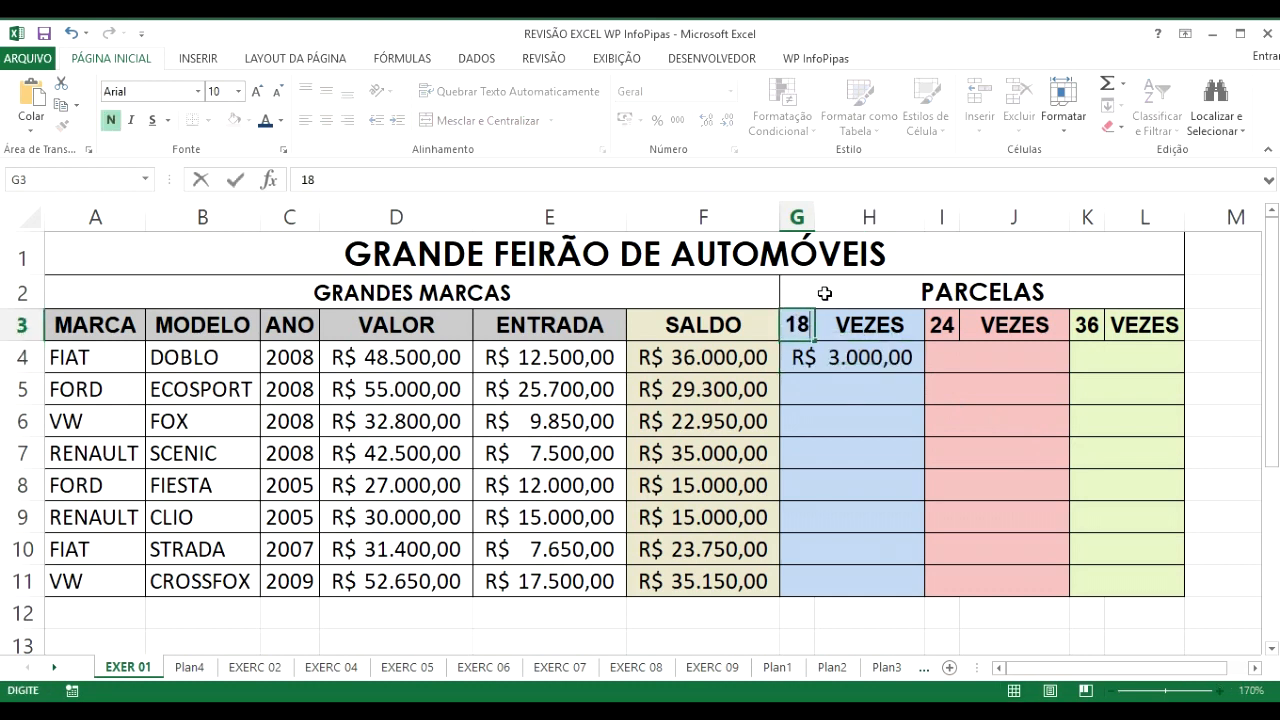
{"action": "key", "text": "Return"}
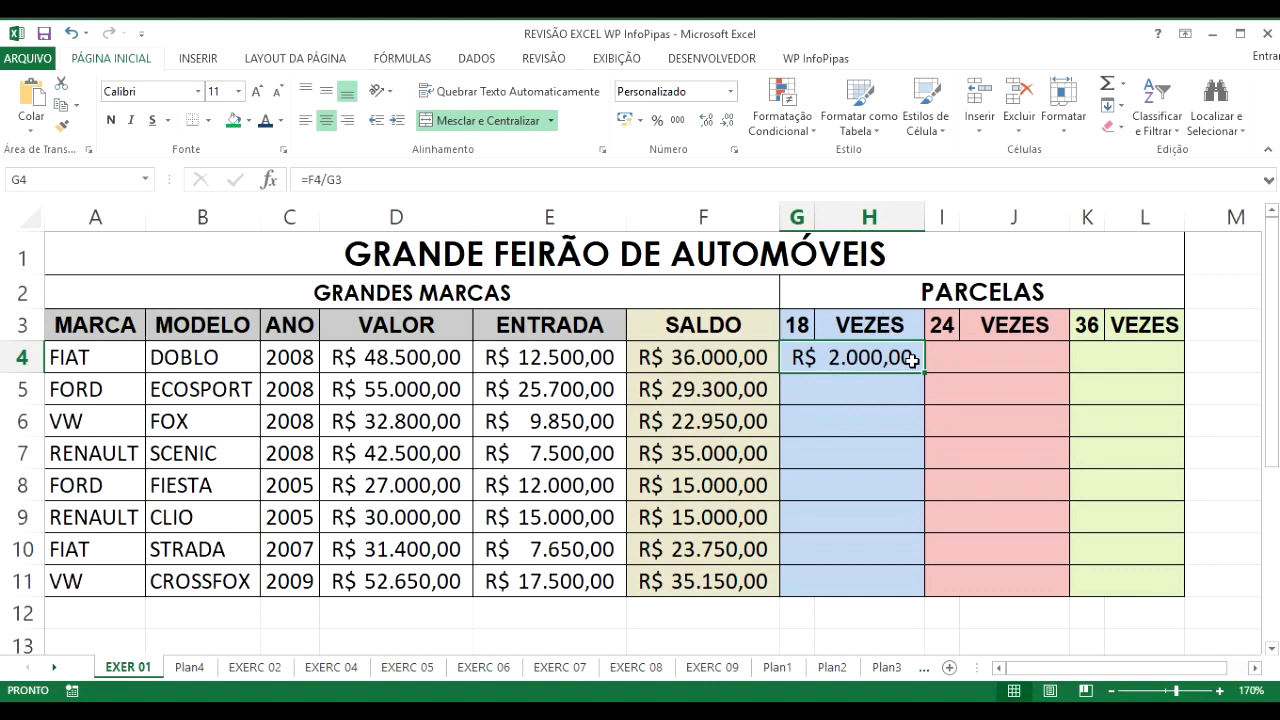
Set the installment count in header cell G3 back to 12
{"action": "left_click", "coordinate": [800, 325]}
{"action": "type", "text": "12"}
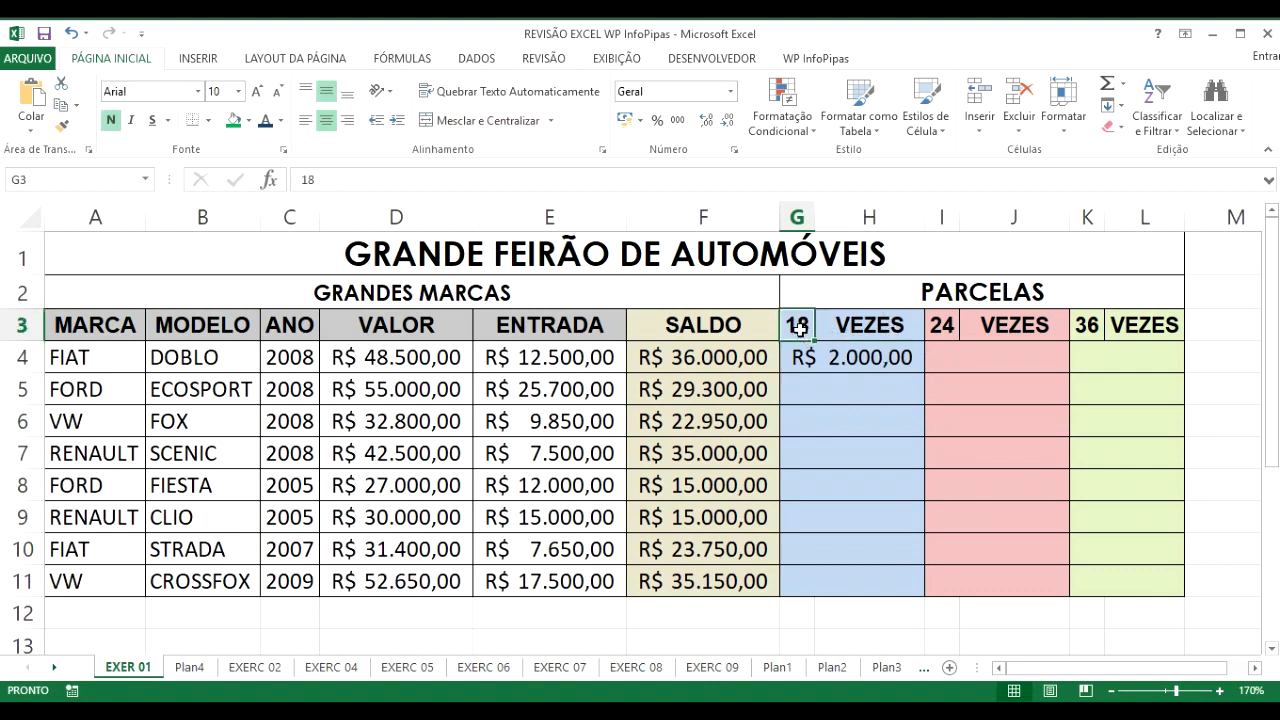
{"action": "key", "text": "Return"}
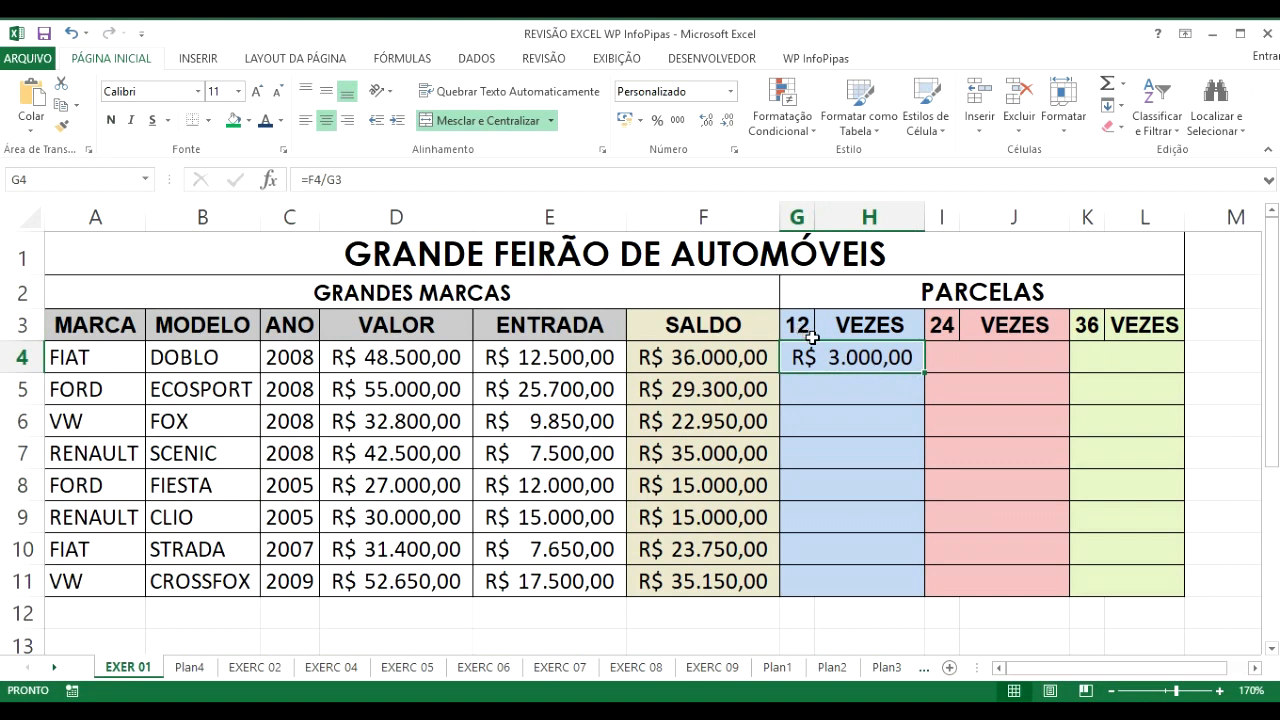
Fill the G4 formula down the 12 VEZES column to row 11 and inspect the copy in G5
{"action": "double_click", "coordinate": [924, 372]}
{"action": "left_click", "coordinate": [885, 400]}
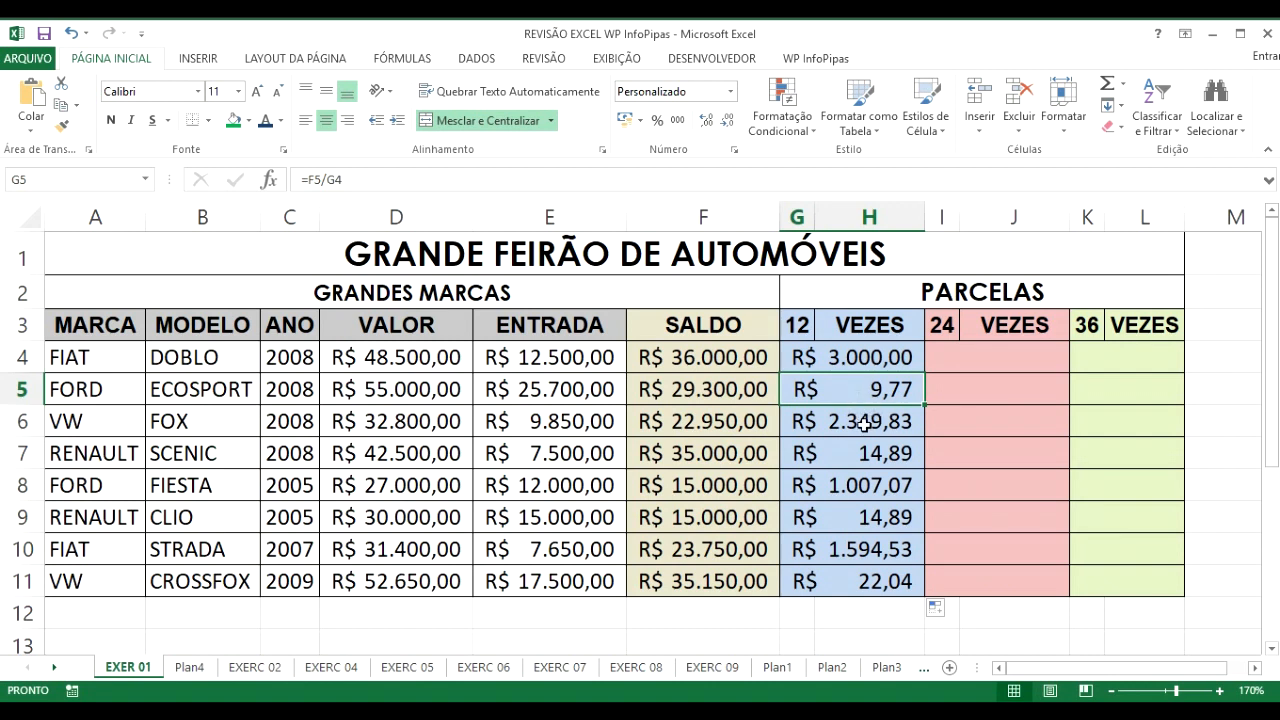
Show the sheet's formulas and compare the row references in G4, G5 and G11 of the 12 VEZES column
{"action": "left_click", "coordinate": [405, 59]}
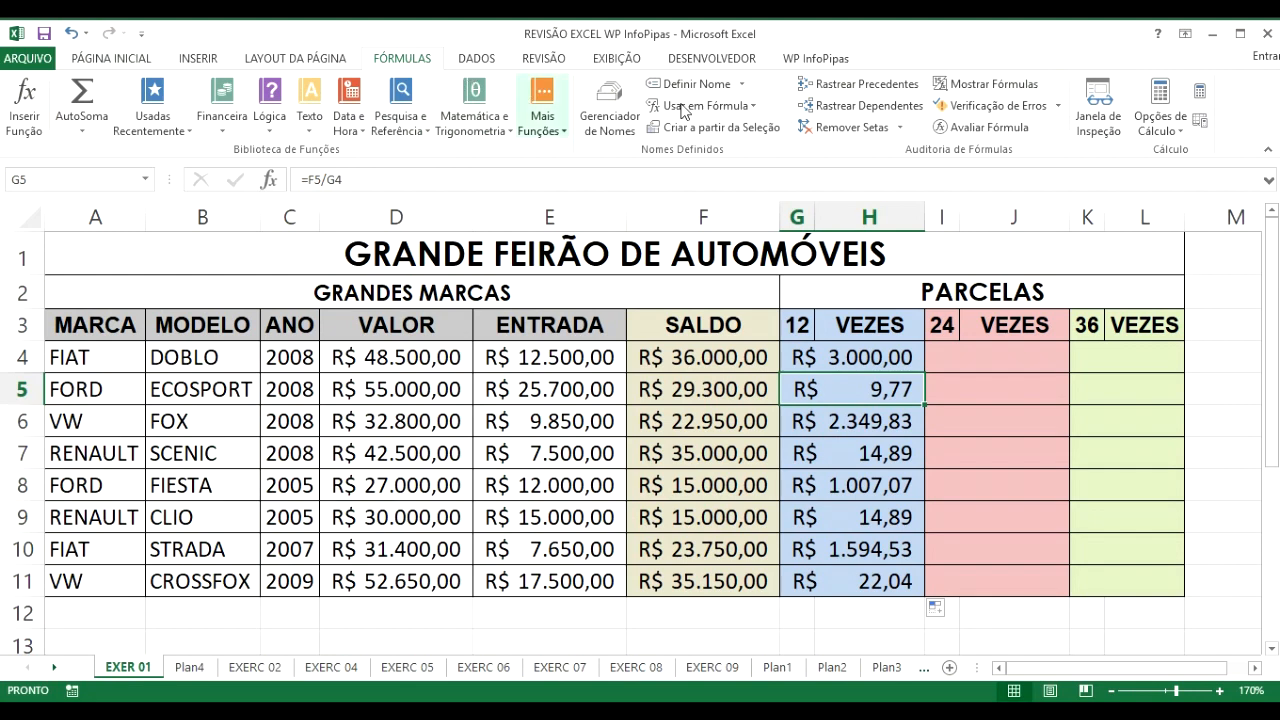
{"action": "left_click", "coordinate": [985, 88]}
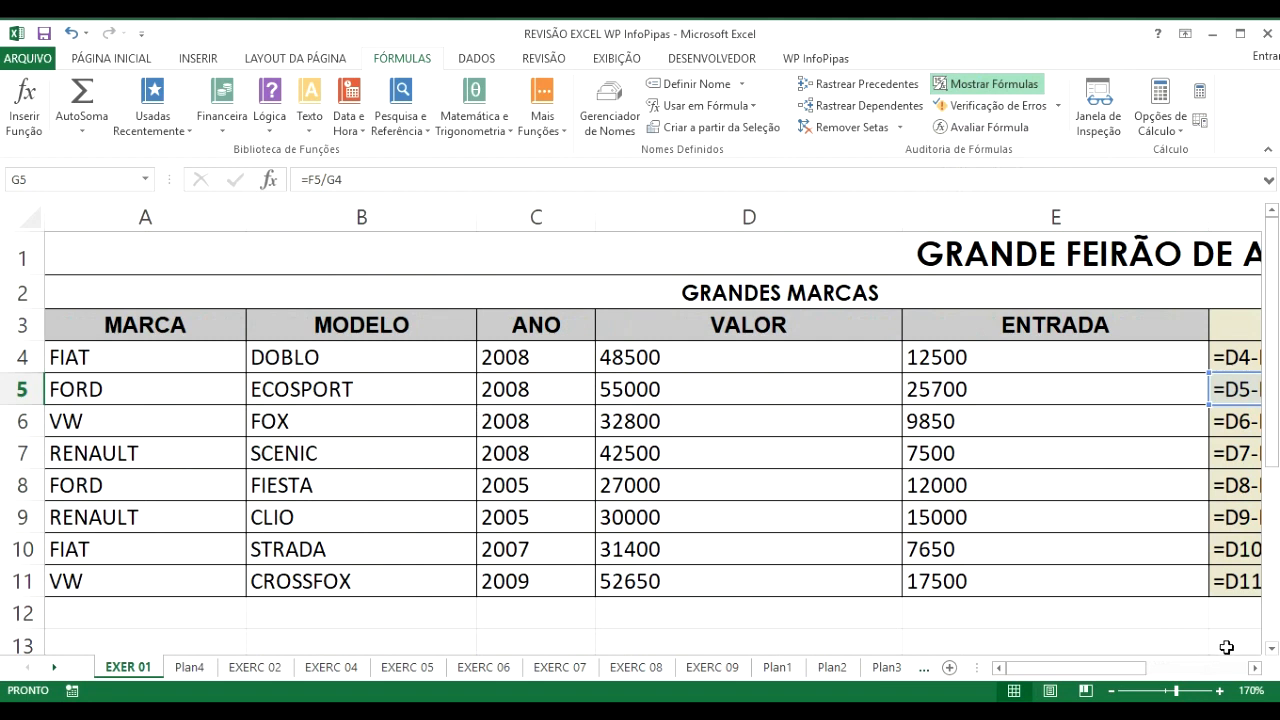
{"action": "left_click", "coordinate": [1255, 667]}
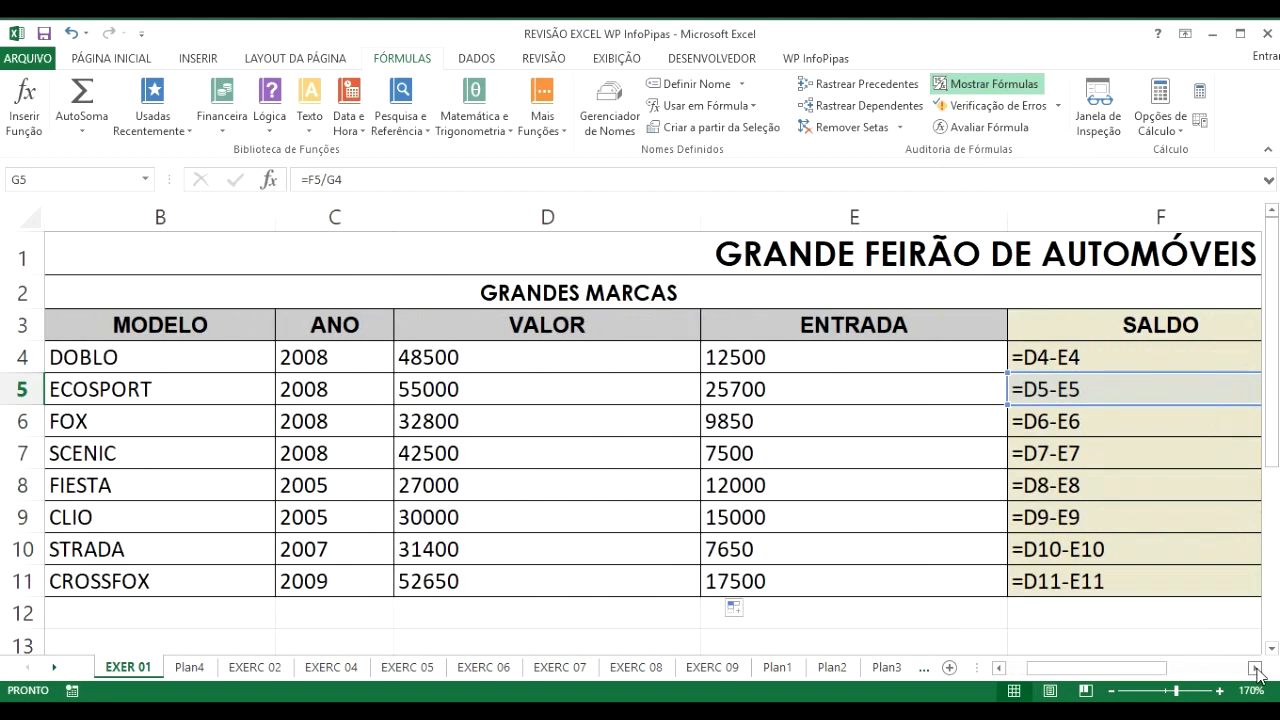
{"action": "left_click", "coordinate": [1255, 667]}
{"action": "left_click", "coordinate": [1255, 667]}
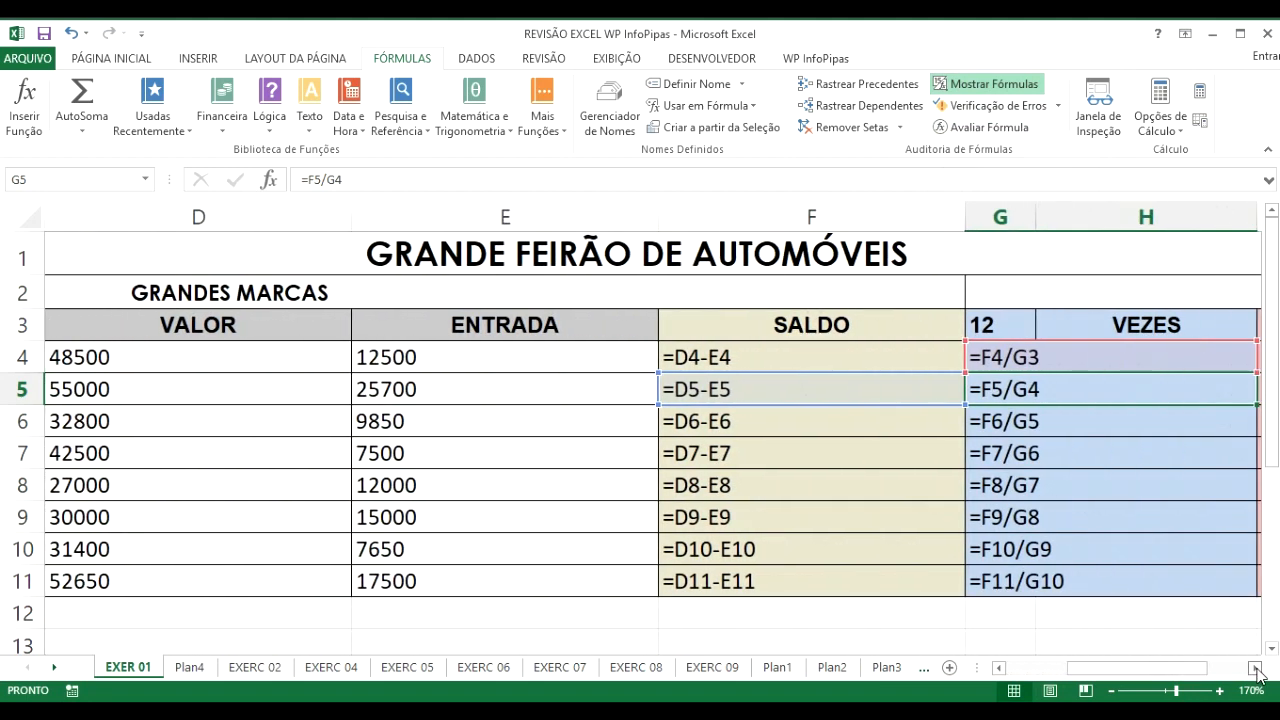
{"action": "left_click", "coordinate": [1255, 667]}
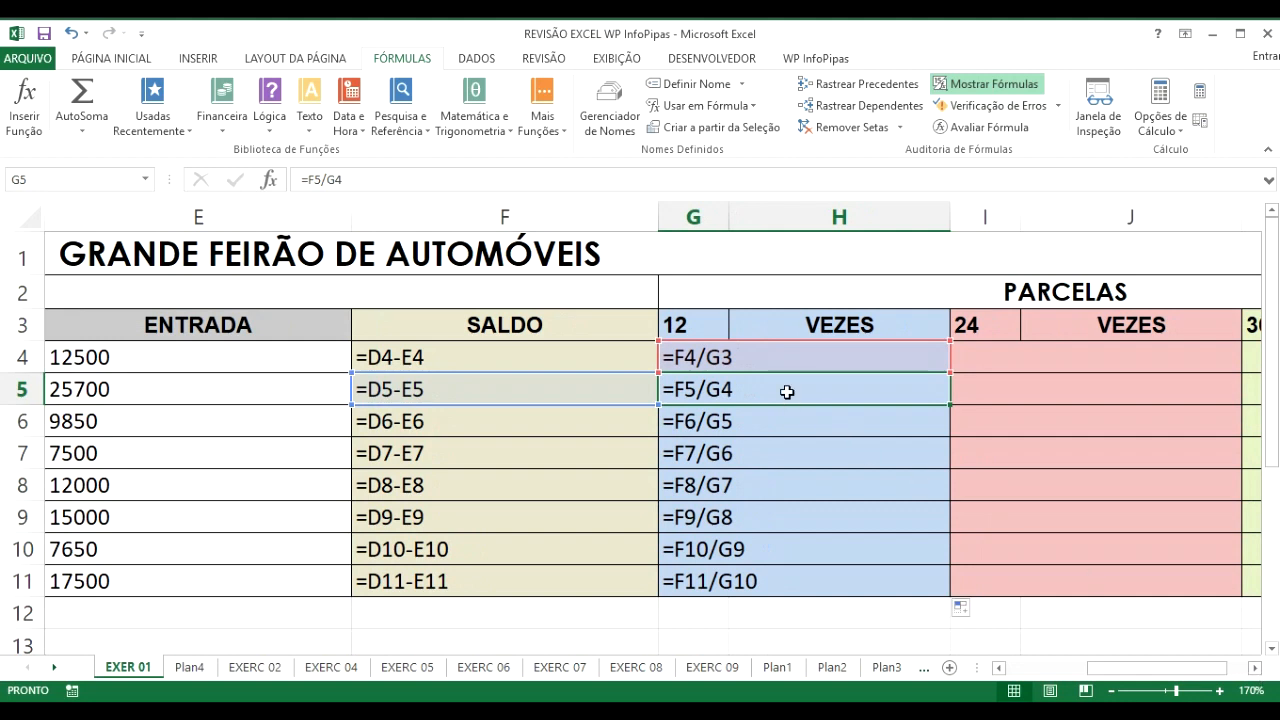
{"action": "left_click", "coordinate": [750, 353]}
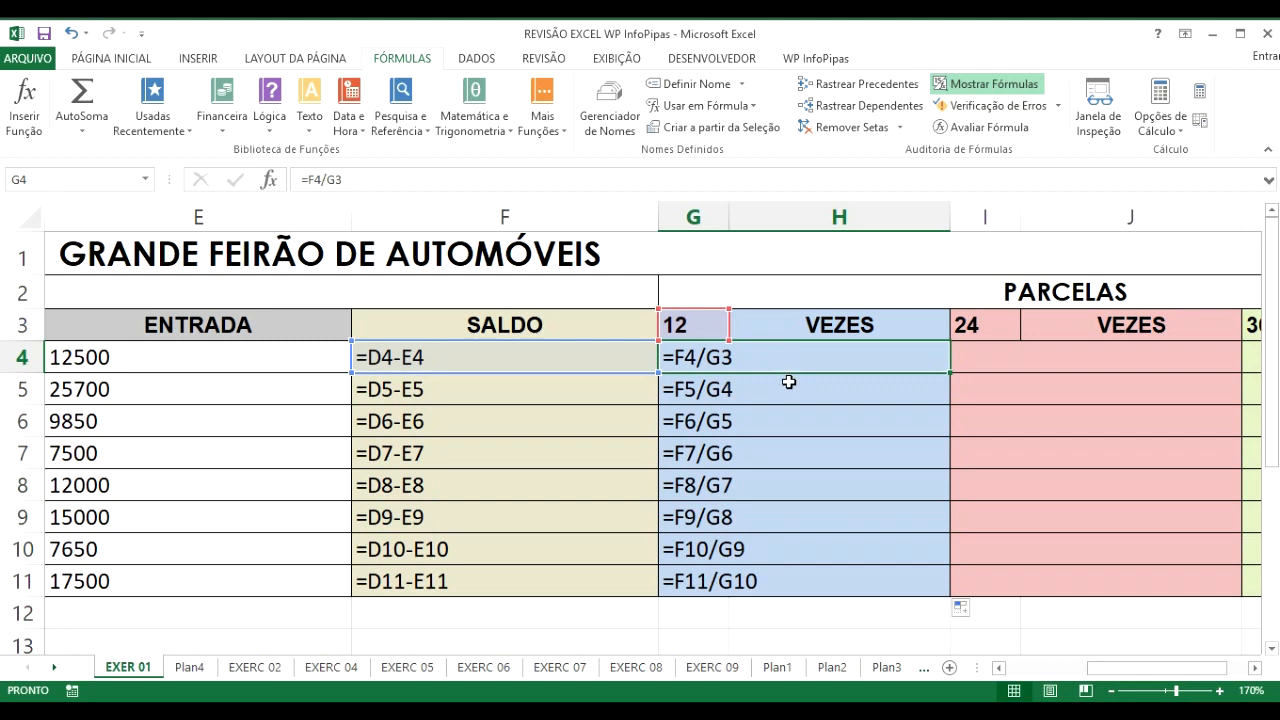
{"action": "left_click", "coordinate": [789, 381]}
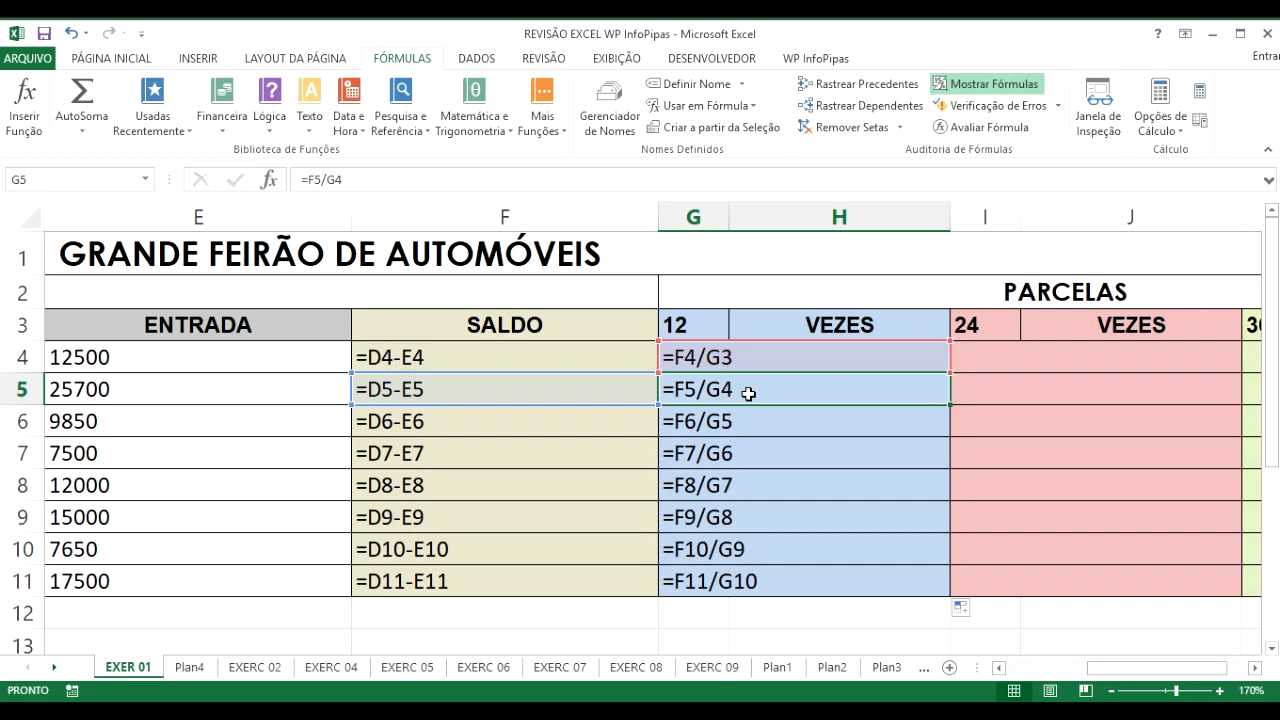
{"action": "left_click", "coordinate": [776, 587]}
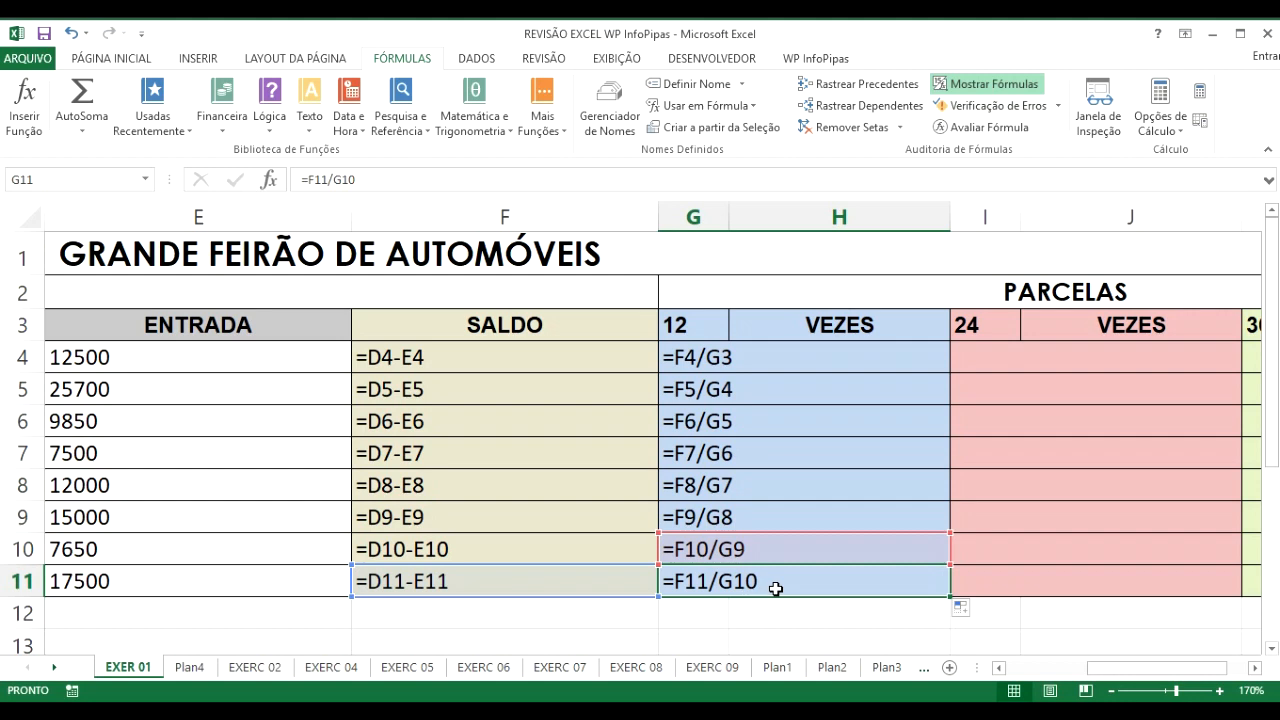
Clear the copied formulas from G5 through G11 in the 12 VEZES column, keeping G4
{"action": "left_click", "coordinate": [778, 397]}
{"action": "key", "text": "shift+Down"}
{"action": "key", "text": "shift+Down"}
{"action": "key", "text": "shift+Down"}
{"action": "key", "text": "shift+Down"}
{"action": "key", "text": "shift+Down"}
{"action": "key", "text": "shift+Down"}
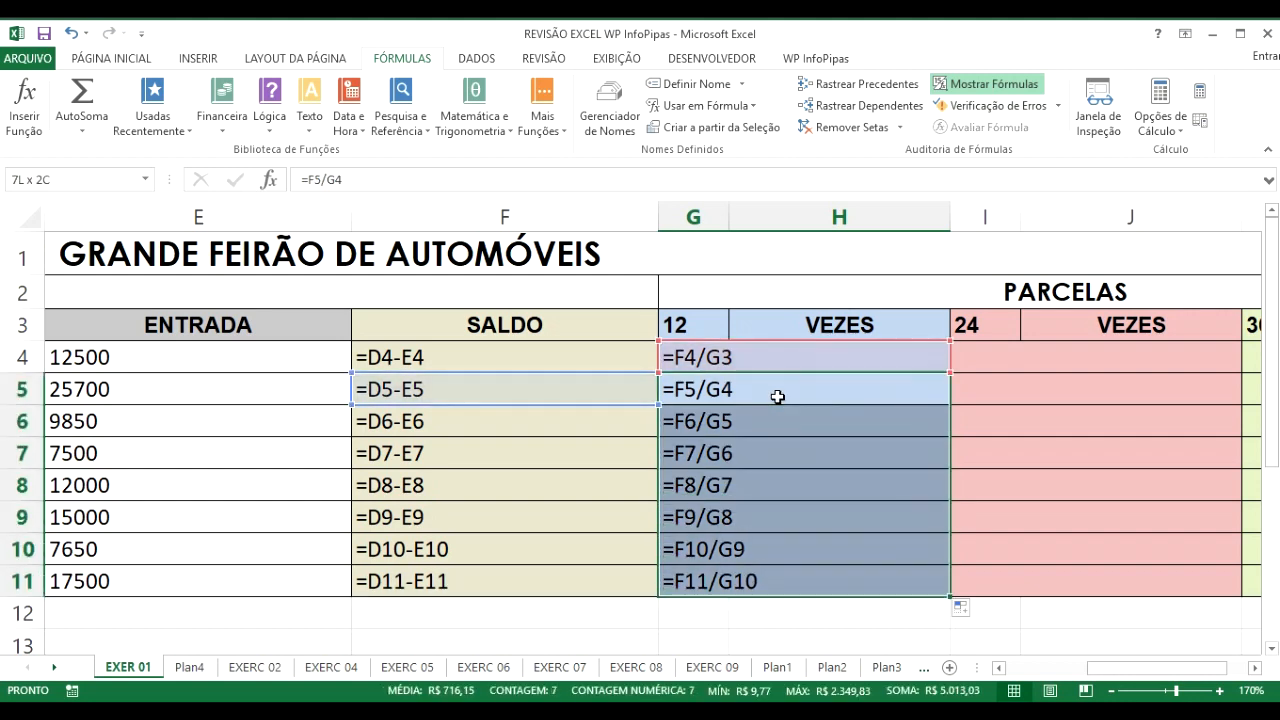
{"action": "key", "text": "Delete"}
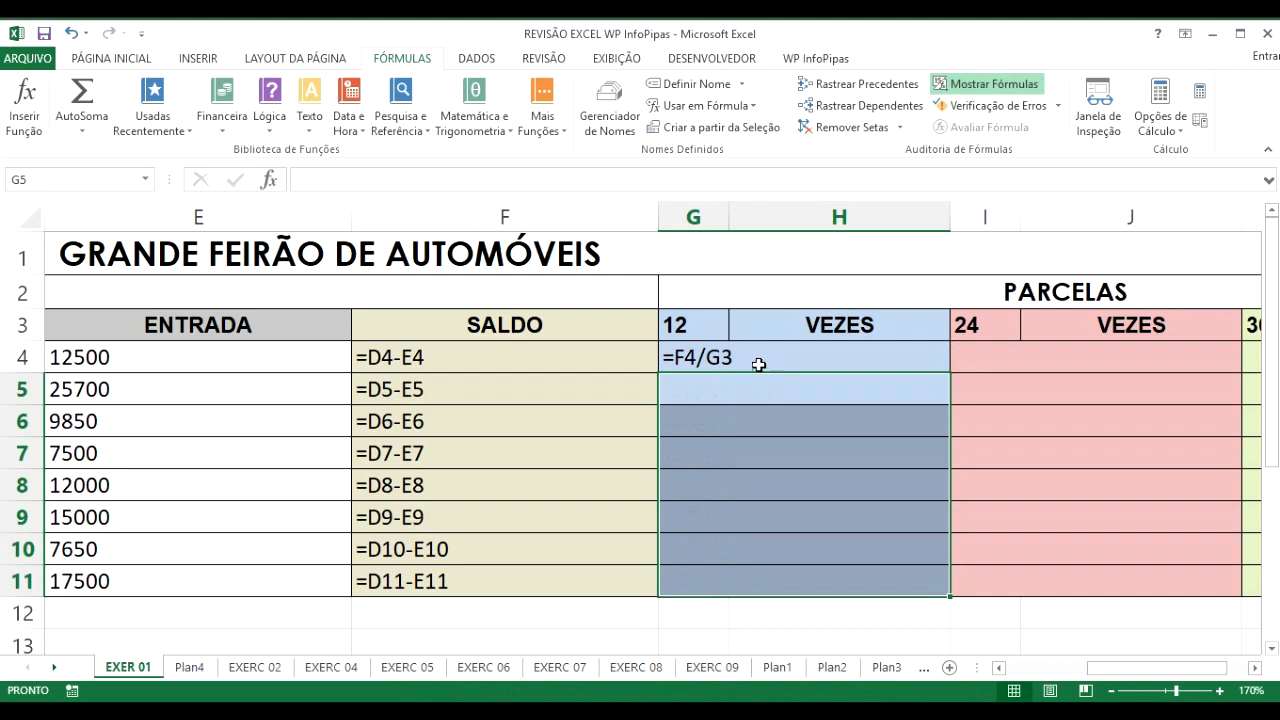
Lock the header row in the G4 formula as =F4/G$3 and fill it down to G11
{"action": "left_click", "coordinate": [754, 358]}
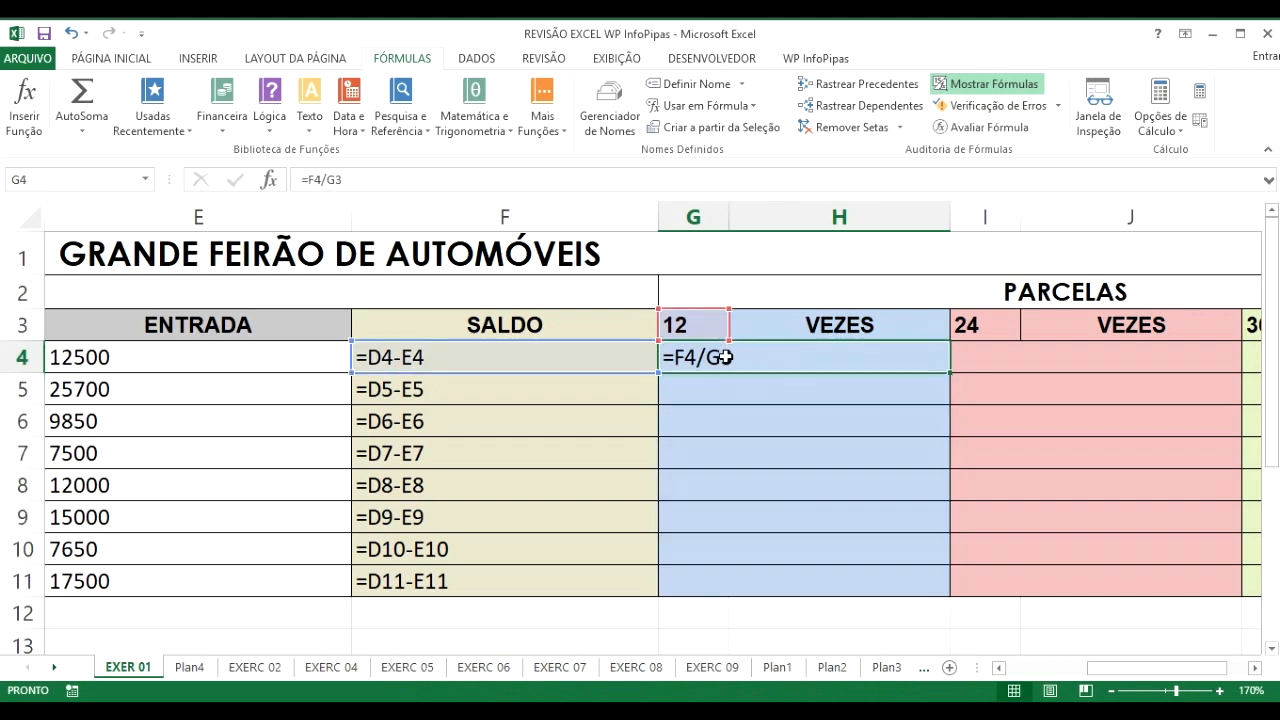
{"action": "double_click", "coordinate": [724, 357]}
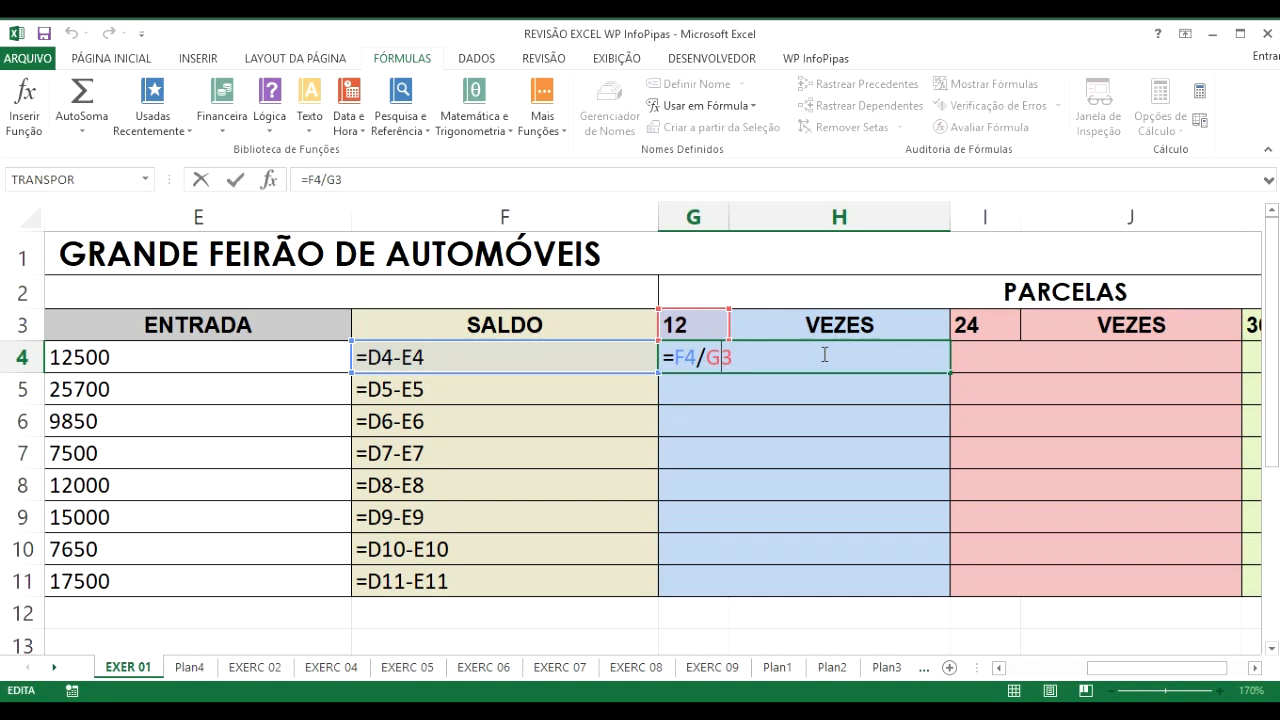
{"action": "type", "text": "$"}
{"action": "key", "text": "Return"}
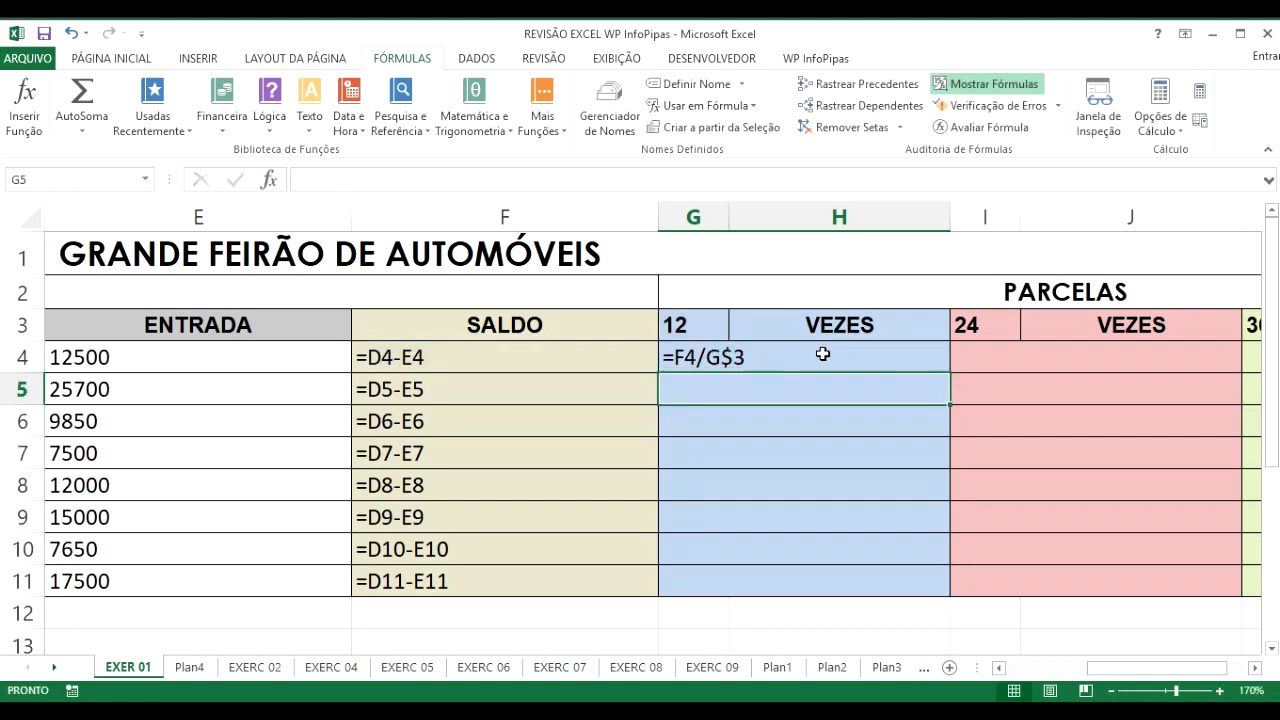
{"action": "left_click", "coordinate": [822, 354]}
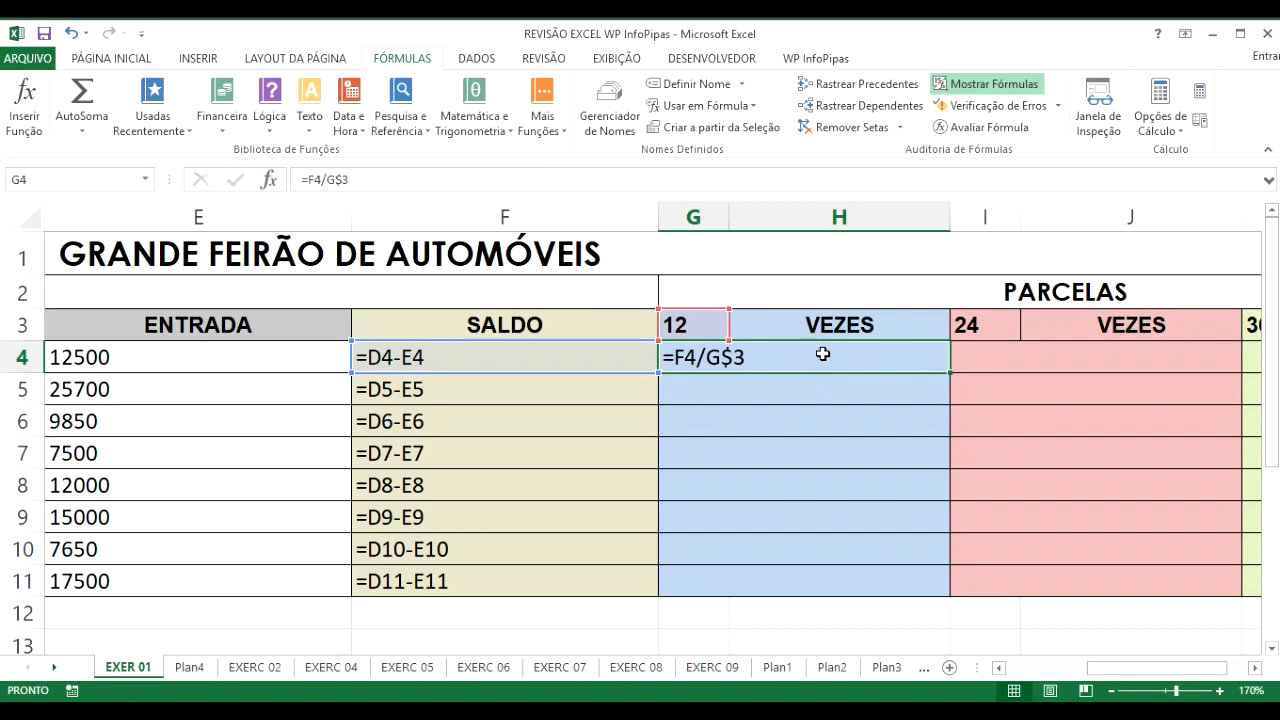
{"action": "double_click", "coordinate": [948, 373]}
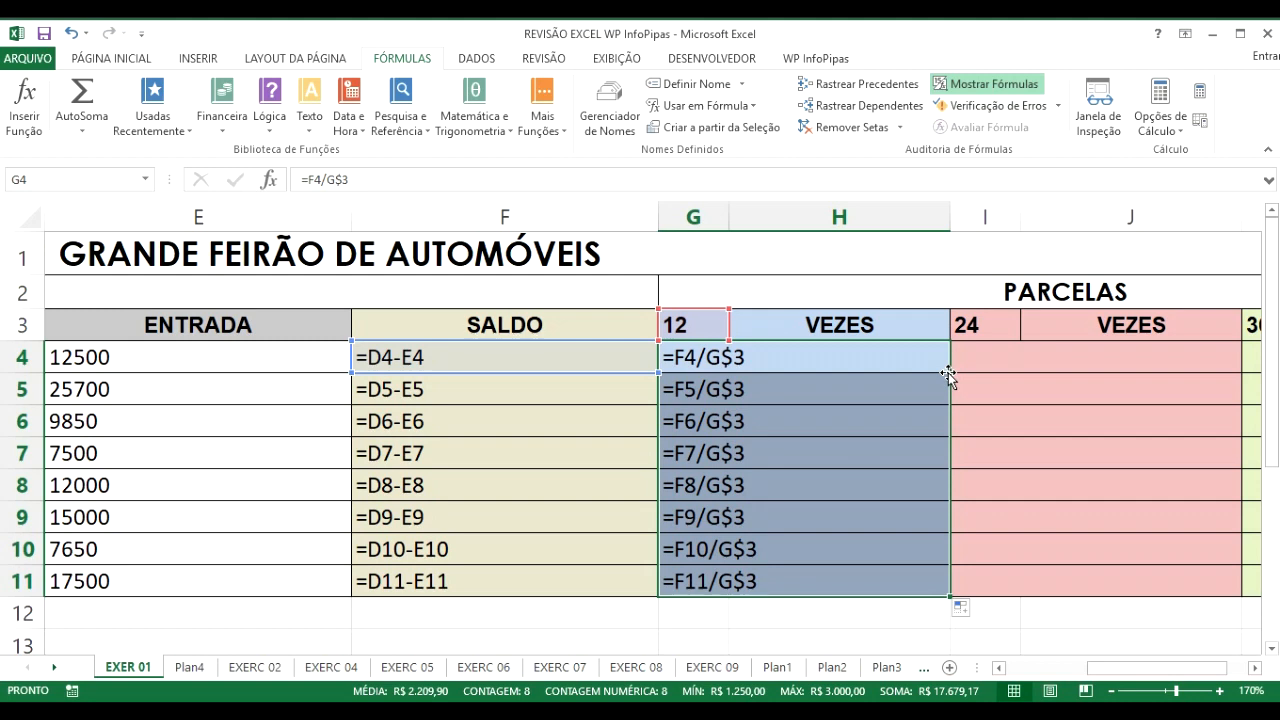
Switch the sheet back to showing values and check the formulas in G5 and G11
{"action": "left_click", "coordinate": [980, 93]}
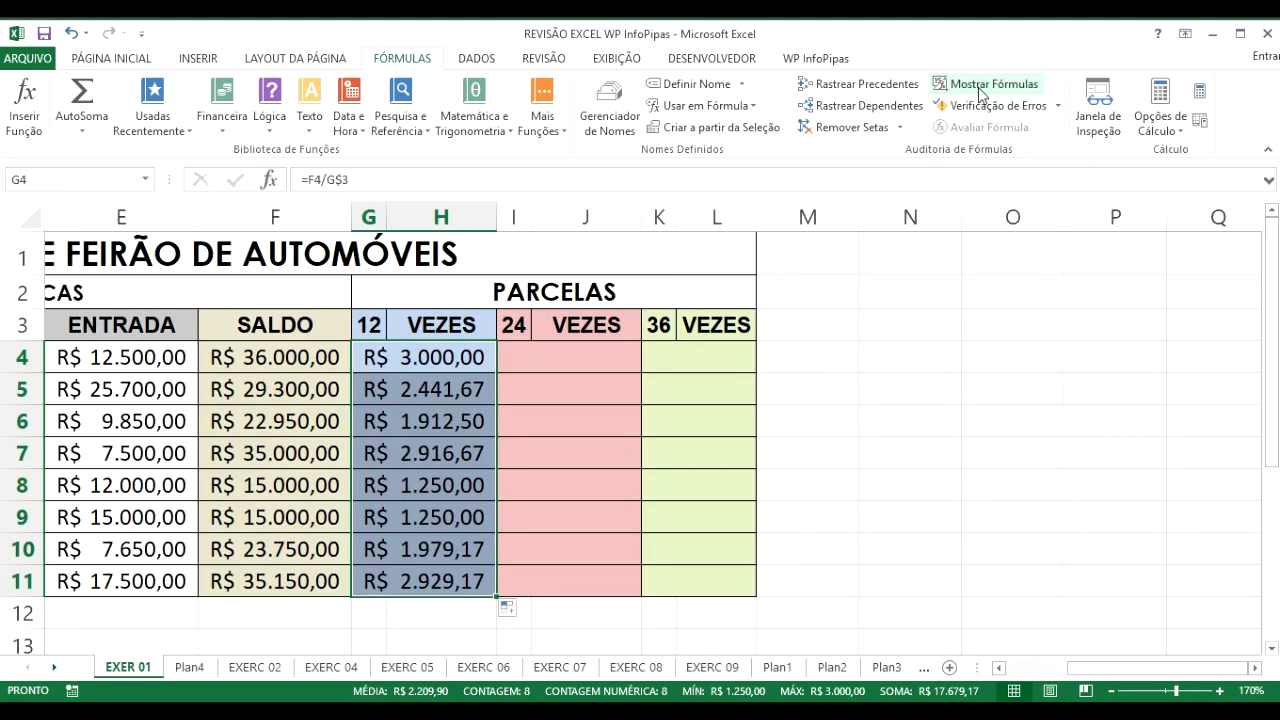
{"action": "left_click", "coordinate": [998, 667]}
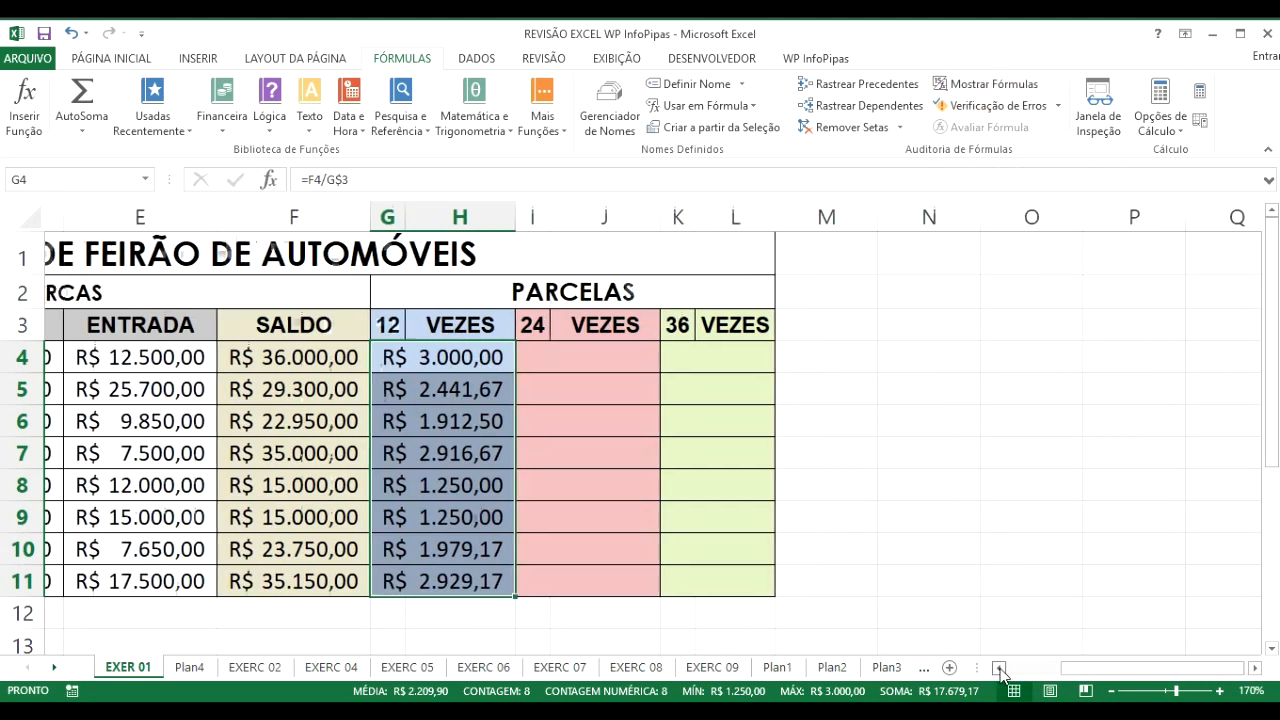
{"action": "left_click", "coordinate": [999, 668]}
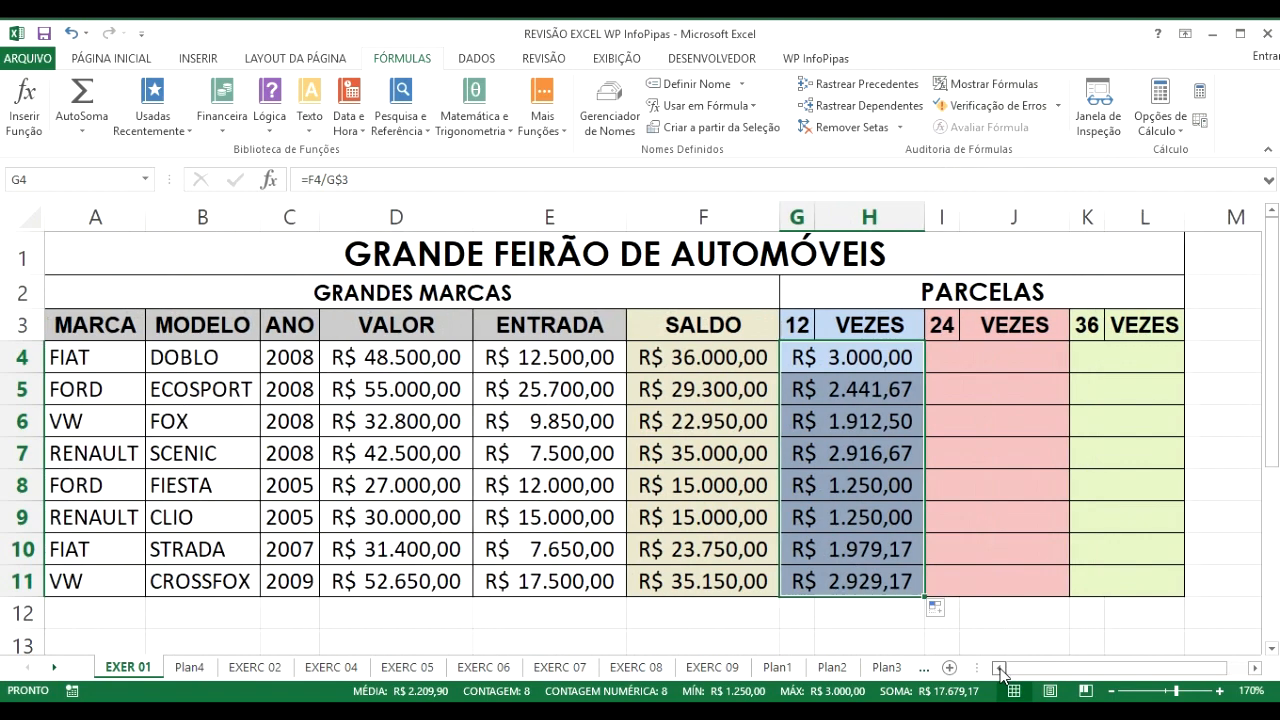
{"action": "left_click", "coordinate": [845, 396]}
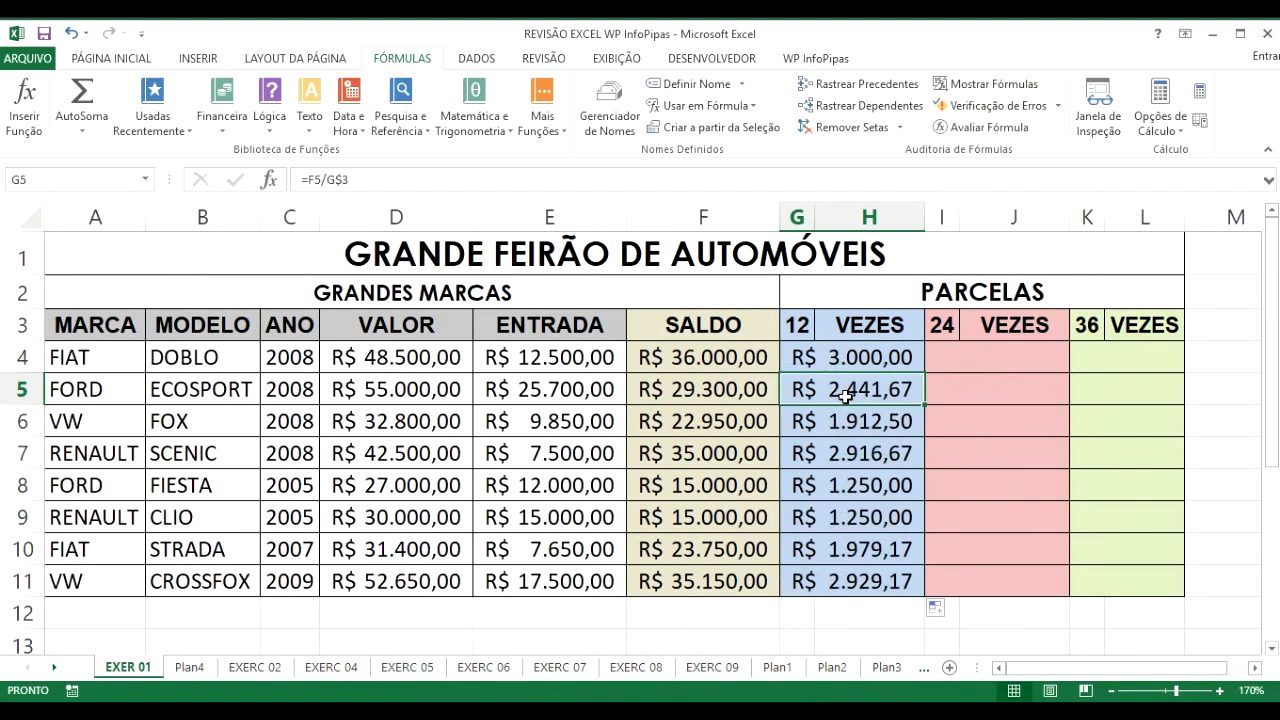
{"action": "double_click", "coordinate": [848, 581]}
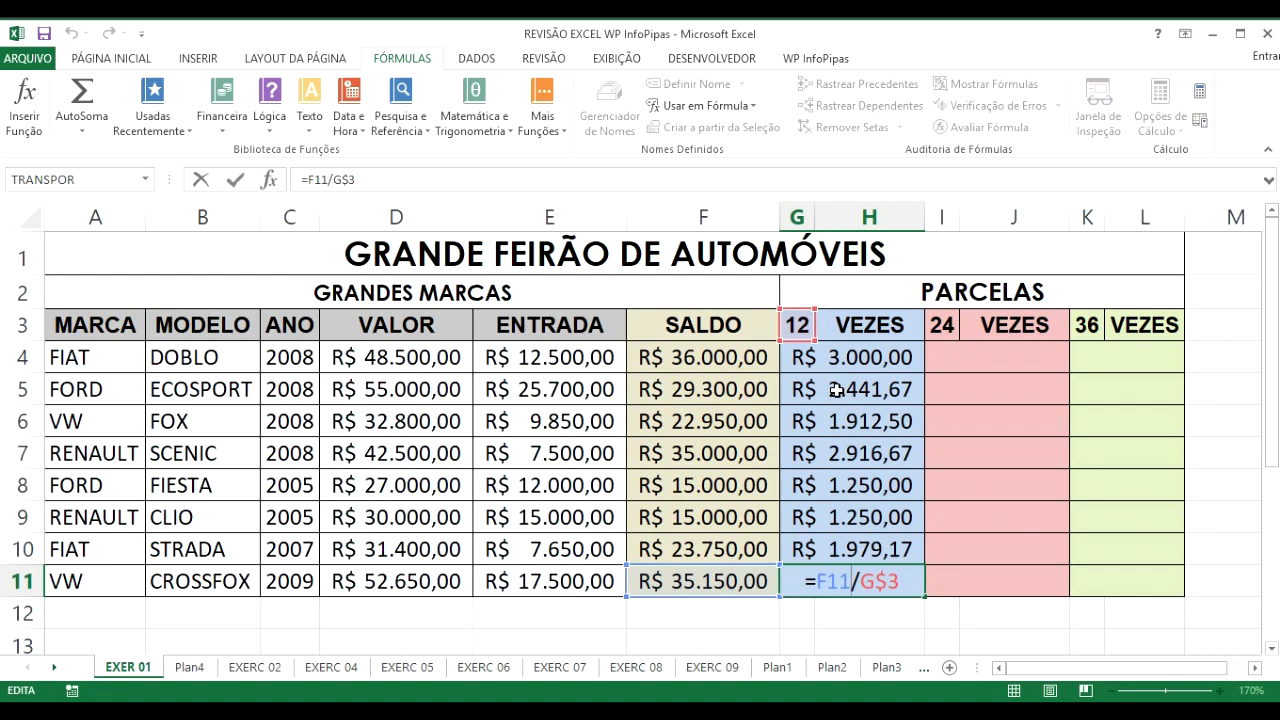
{"action": "key", "text": "ctrl+Return"}
Cycle the G3 reference in the G4 formula through its absolute, relative and mixed forms, ending on G$3
{"action": "double_click", "coordinate": [872, 360]}
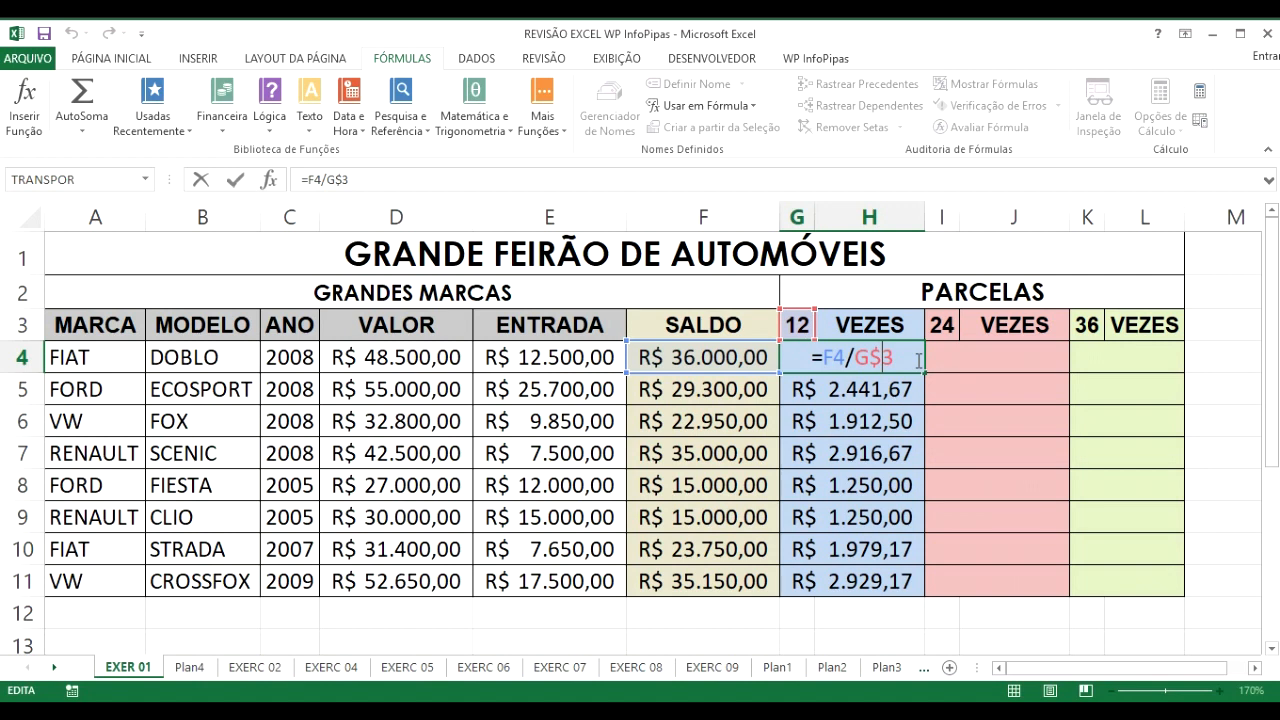
{"action": "key", "text": "F4"}
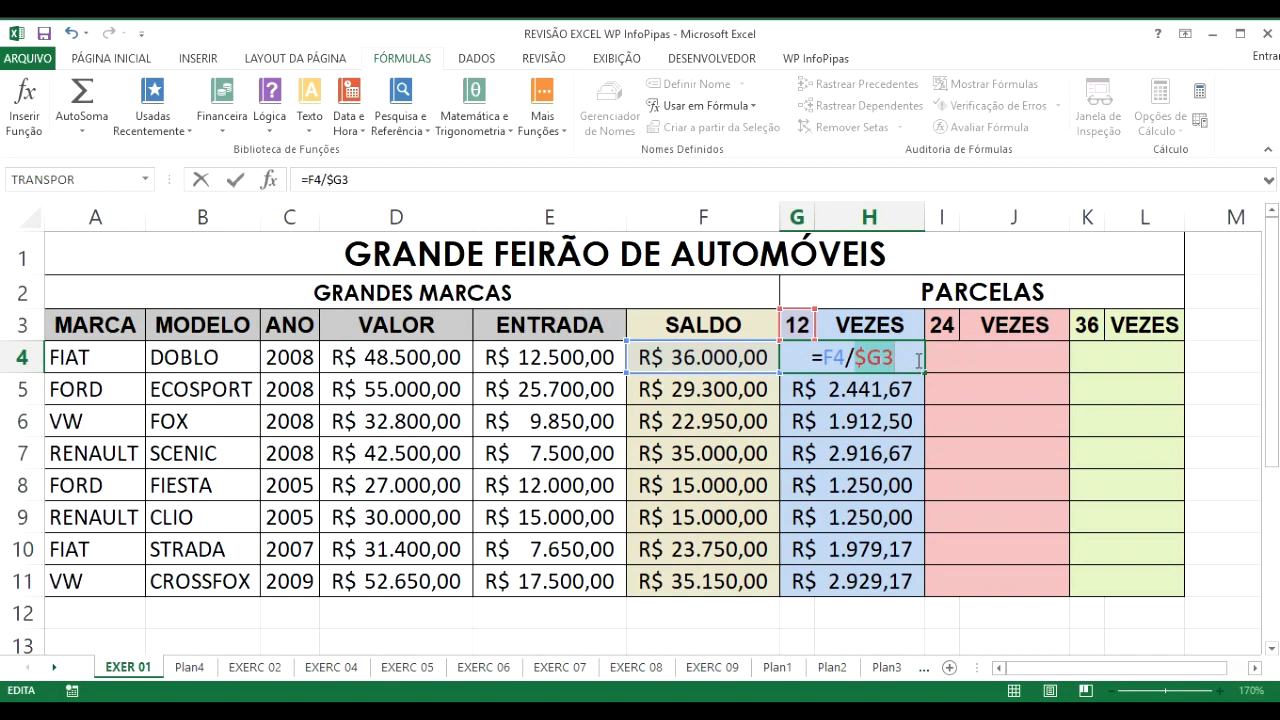
{"action": "key", "text": "F4"}
{"action": "key", "text": "F4"}
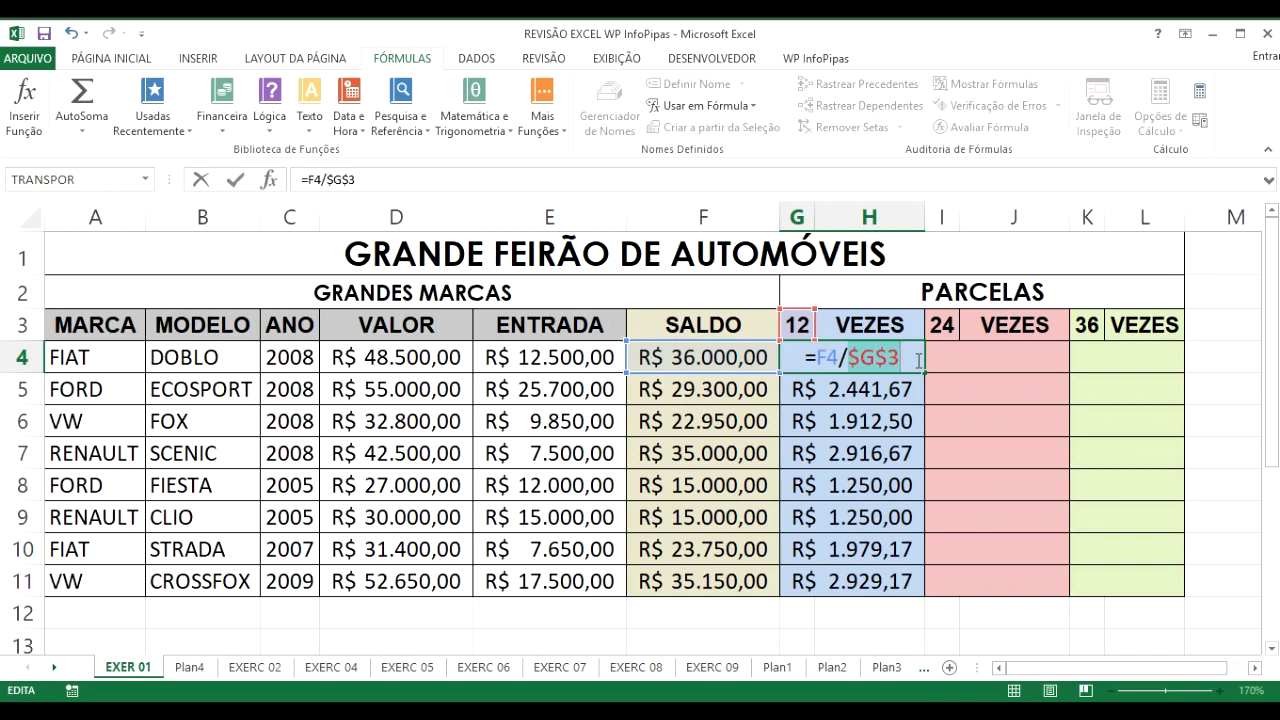
{"action": "key", "text": "F4"}
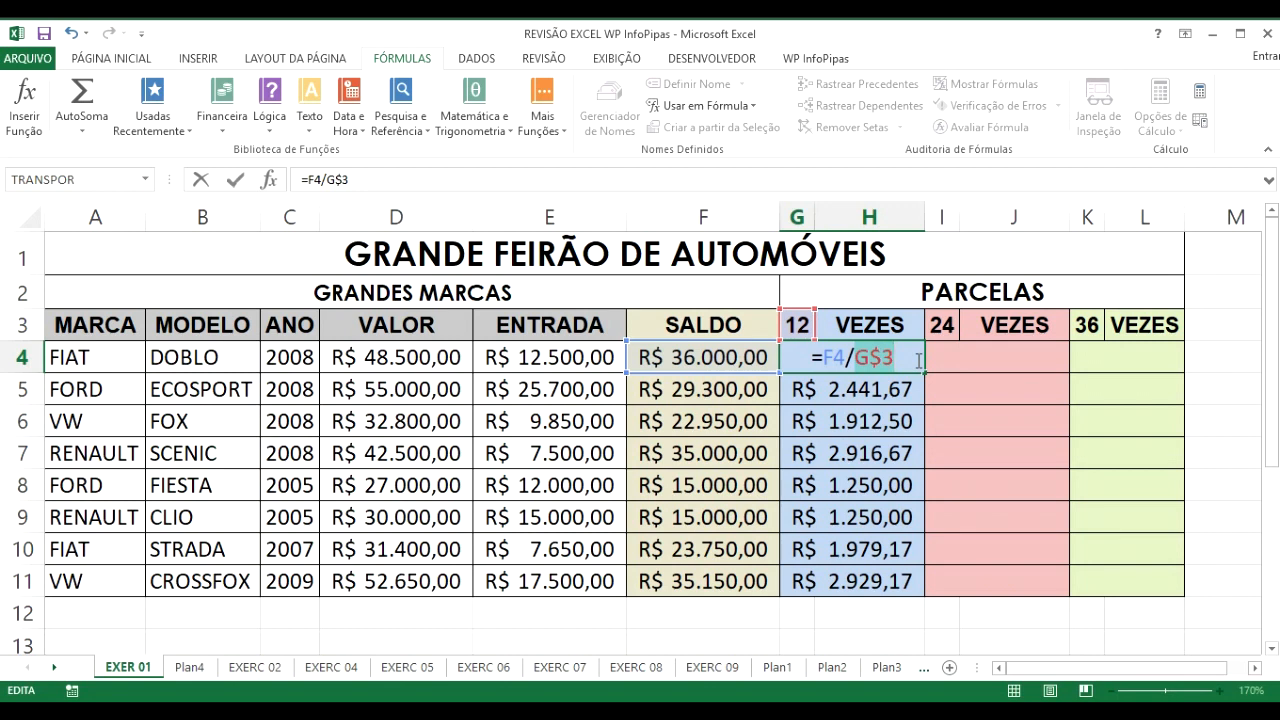
{"action": "key", "text": "ctrl+Return"}
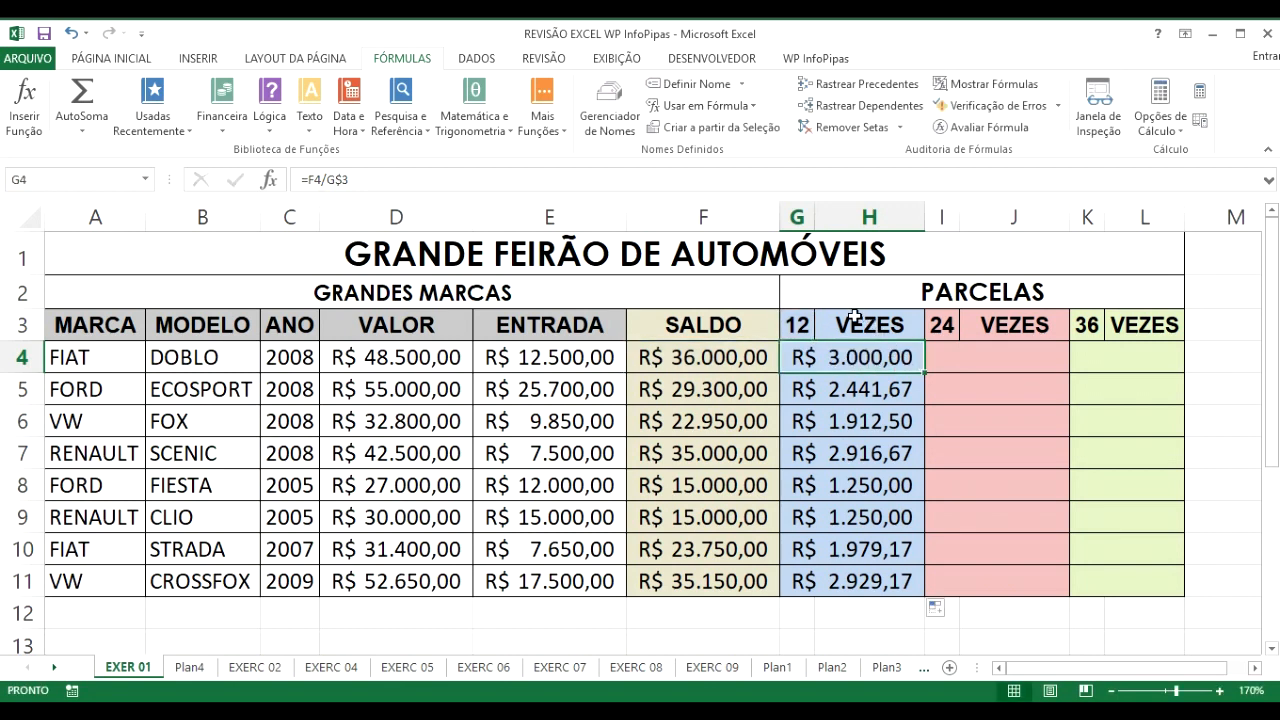
Change the installment count in header cell G3 successively to 18, 24 and 36
{"action": "left_click", "coordinate": [799, 324]}
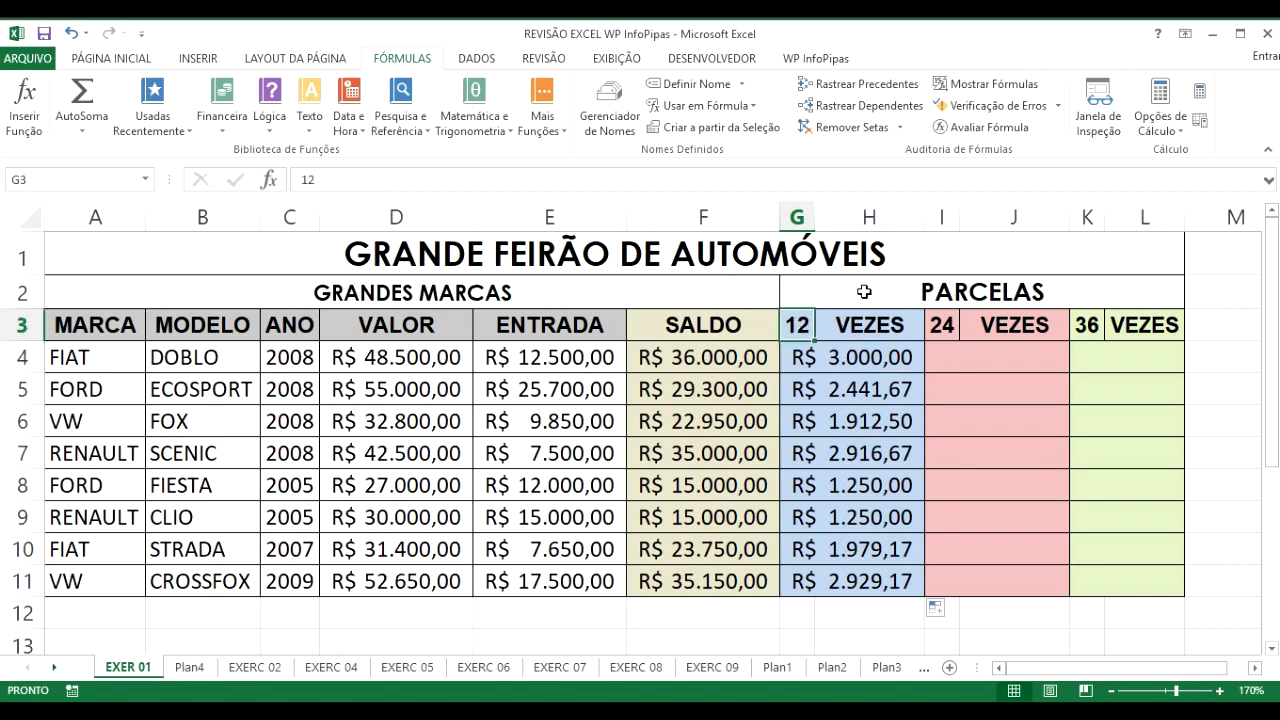
{"action": "type", "text": "18"}
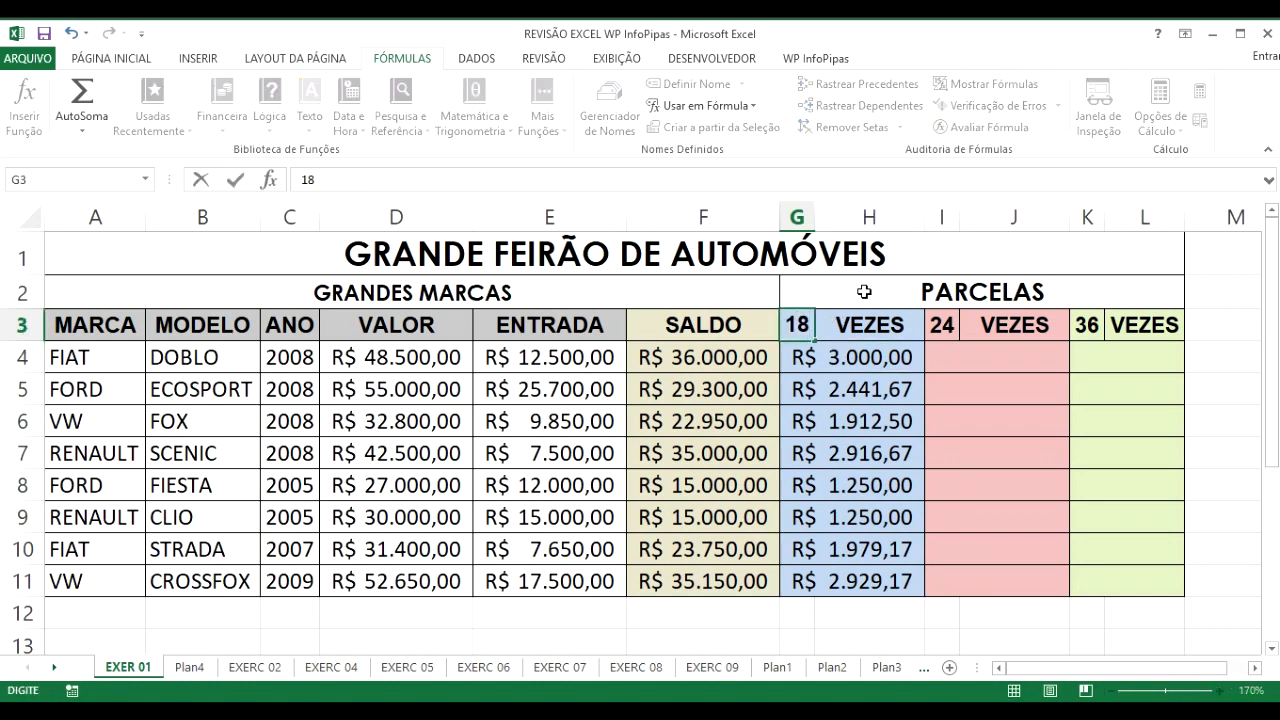
{"action": "key", "text": "Return"}
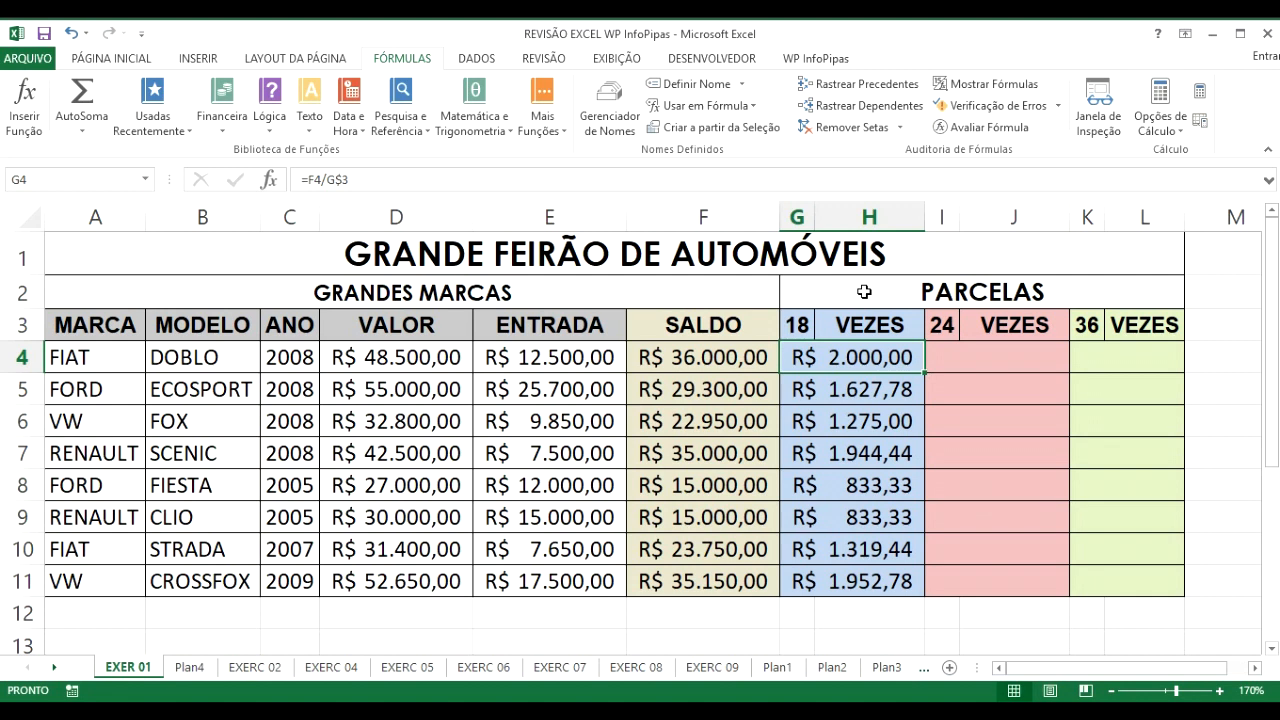
{"action": "key", "text": "Up"}
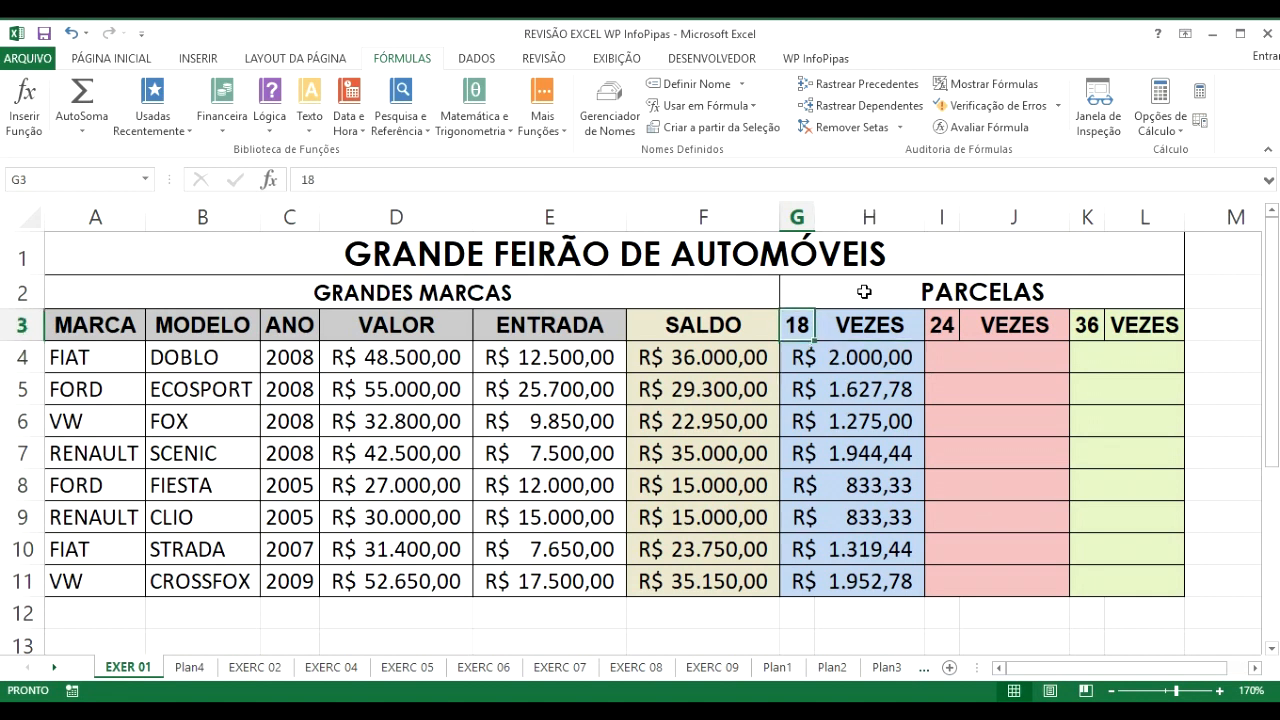
{"action": "type", "text": "24"}
{"action": "key", "text": "Return"}
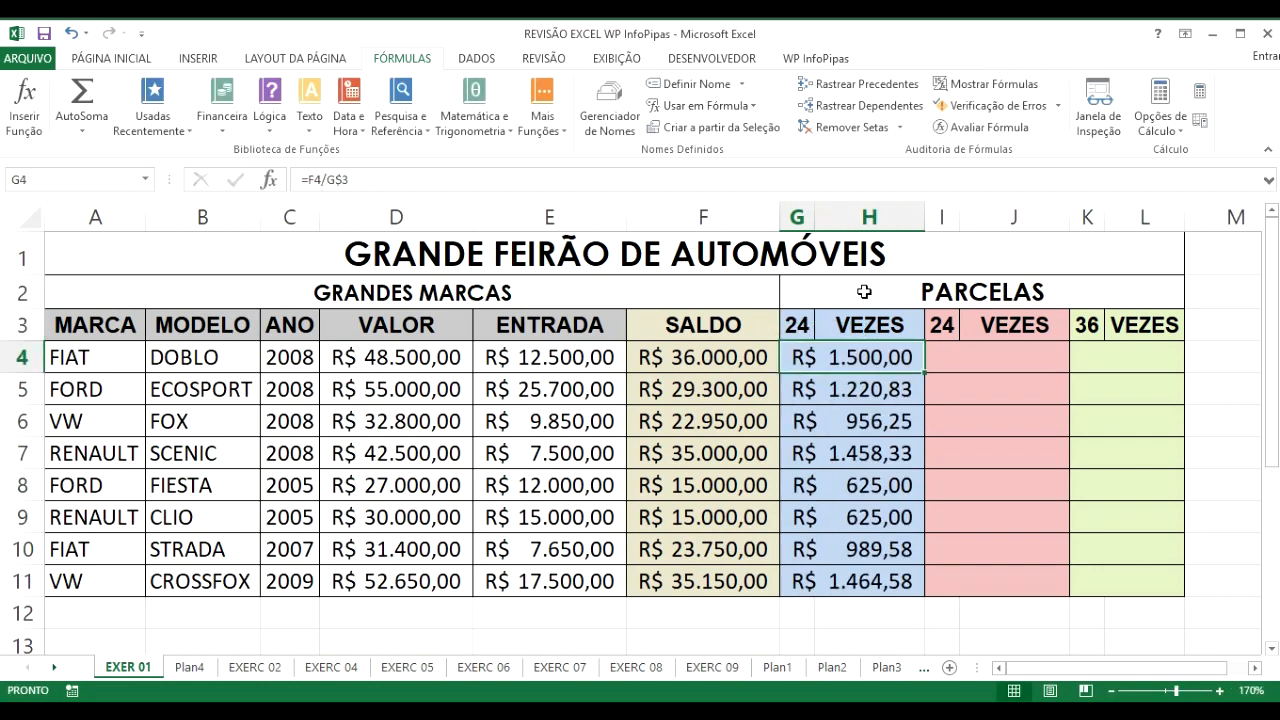
{"action": "key", "text": "Up"}
{"action": "type", "text": "36"}
{"action": "key", "text": "Return"}
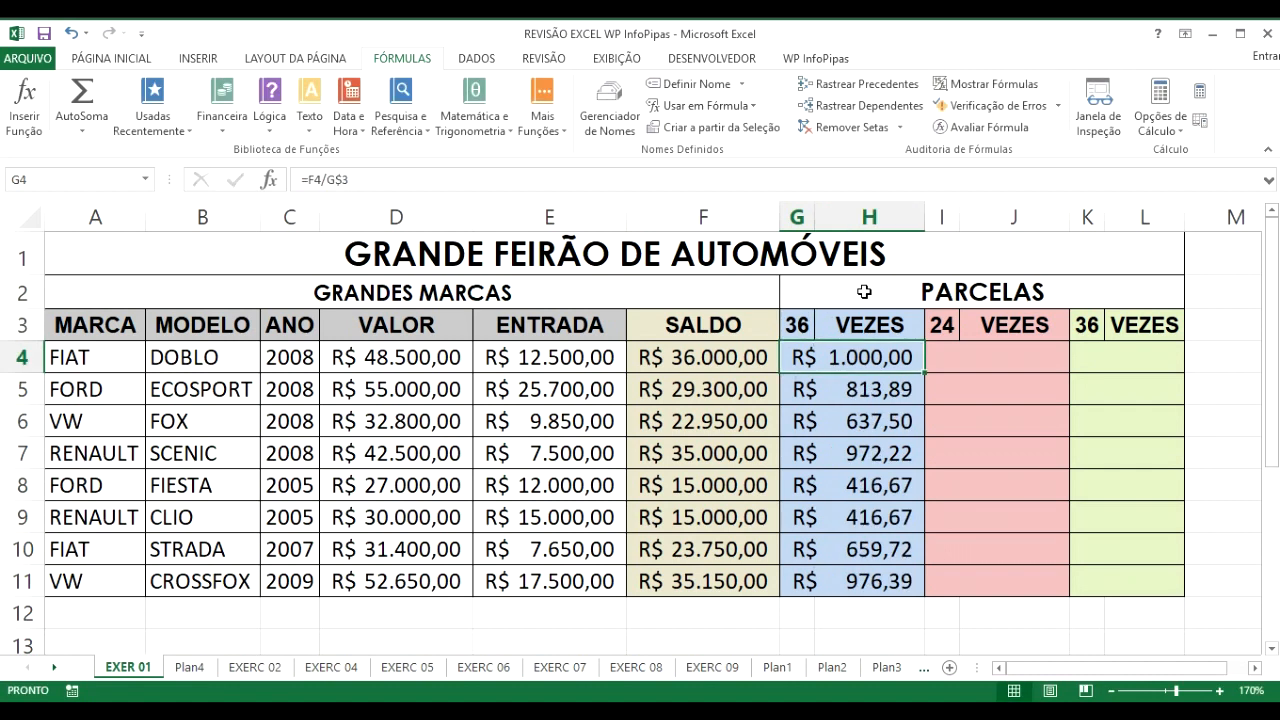
Restore the installment count in header cell G3 to 12 and select I4 under 24 VEZES
{"action": "key", "text": "Up"}
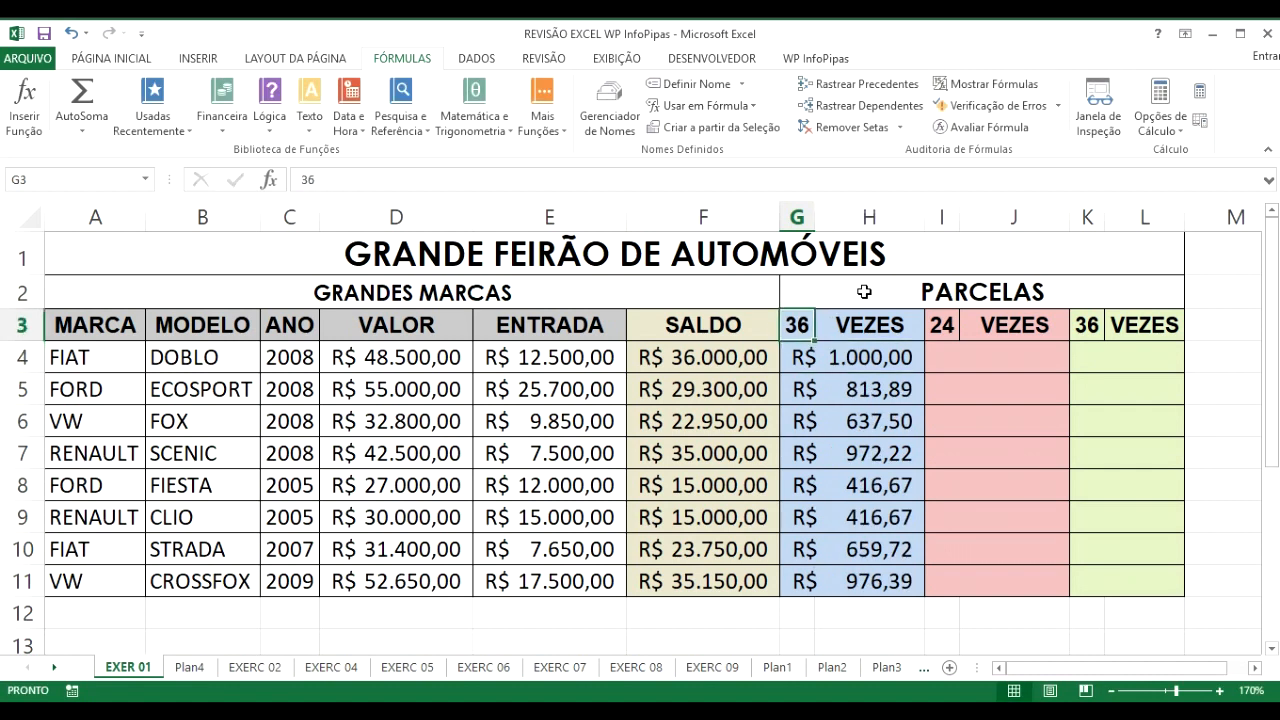
{"action": "type", "text": "12"}
{"action": "key", "text": "Return"}
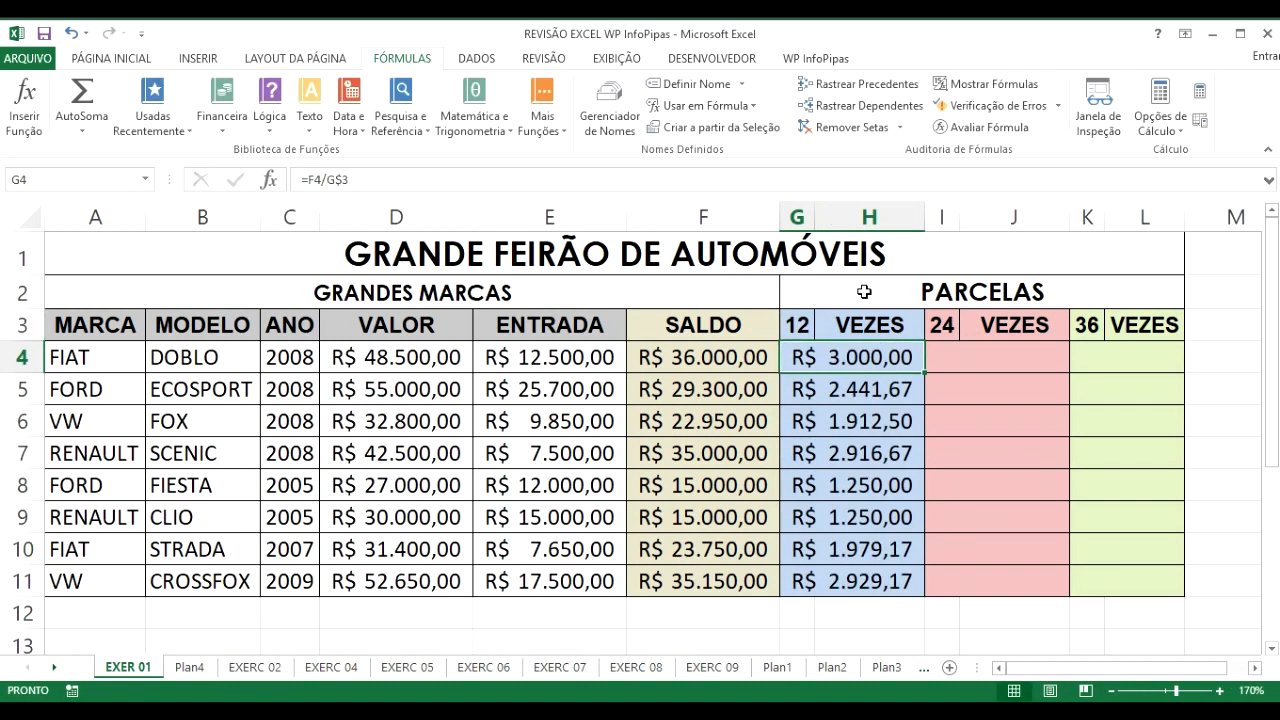
{"action": "key", "text": "Right"}
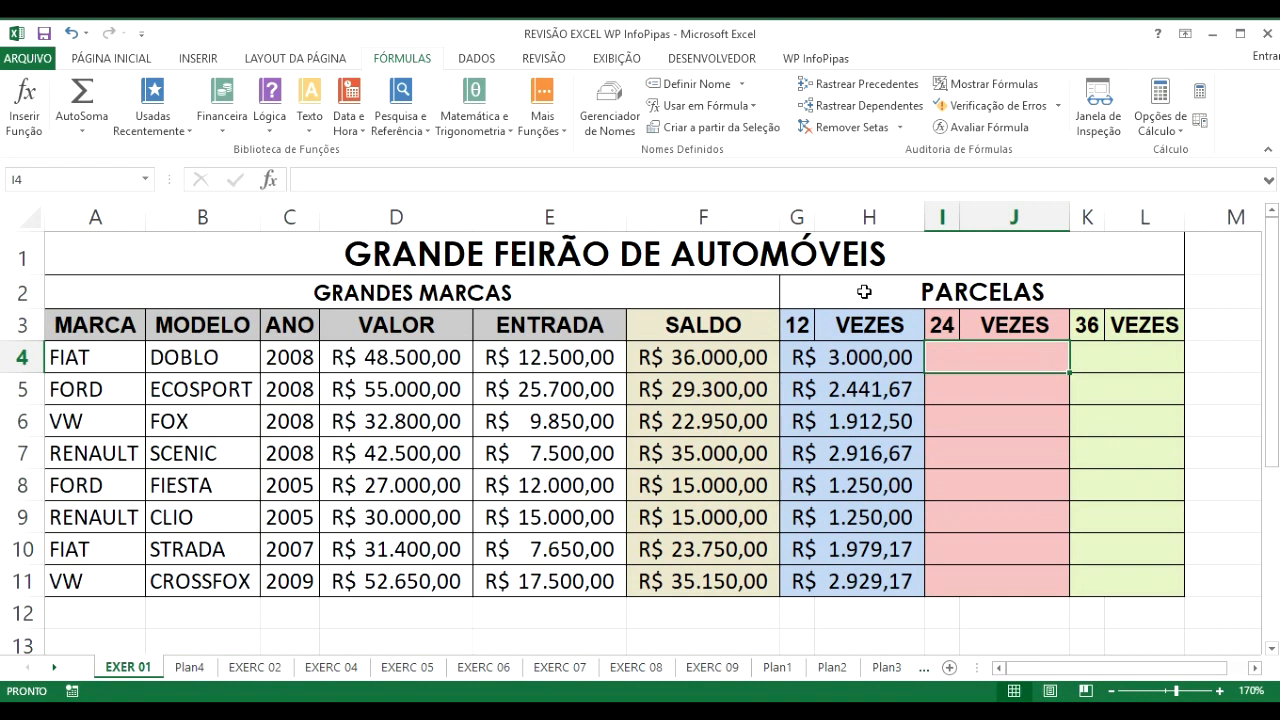
Check the name assigned to the 24 header cell I3 and try to name the SALDO header cell F3 Saldo
{"action": "left_click", "coordinate": [946, 326]}
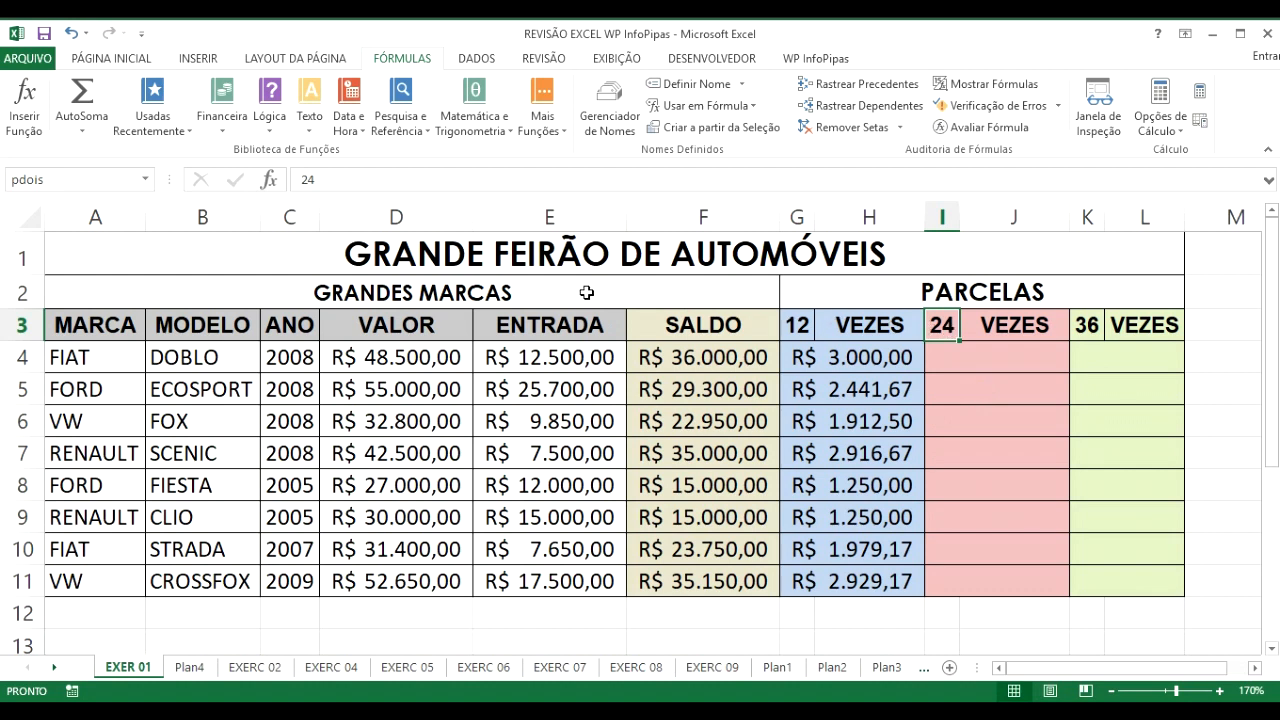
{"action": "left_click", "coordinate": [71, 178]}
{"action": "left_click", "coordinate": [717, 322]}
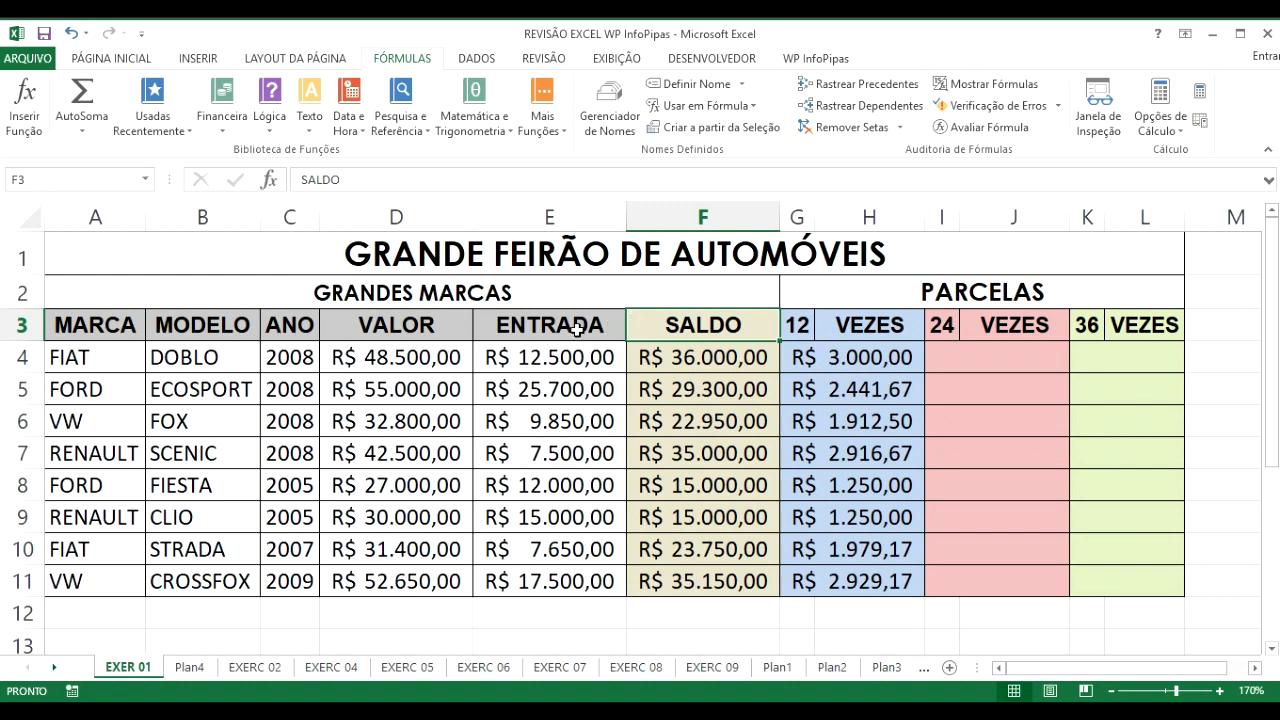
{"action": "left_click", "coordinate": [47, 179]}
{"action": "type", "text": "Saldo"}
{"action": "key", "text": "Return"}
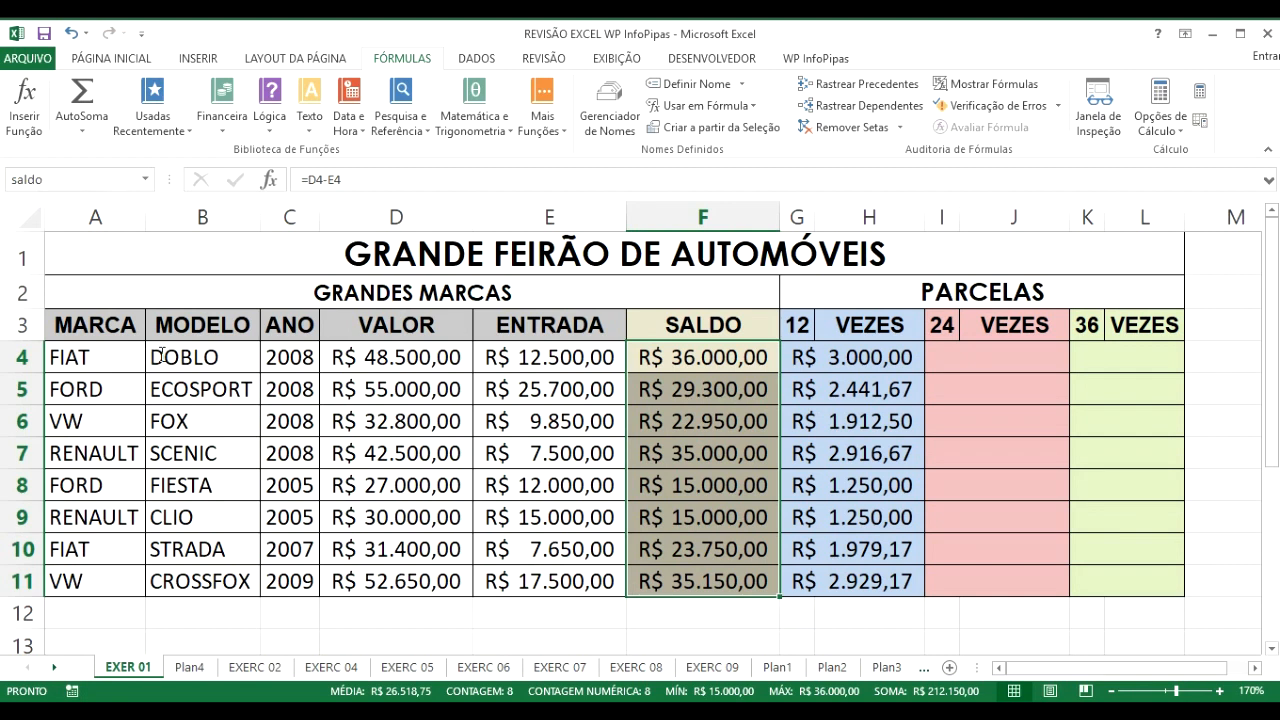
Name the MODELO header cell B3 Modelo and compare its assigned name with that of A3
{"action": "left_click", "coordinate": [225, 325]}
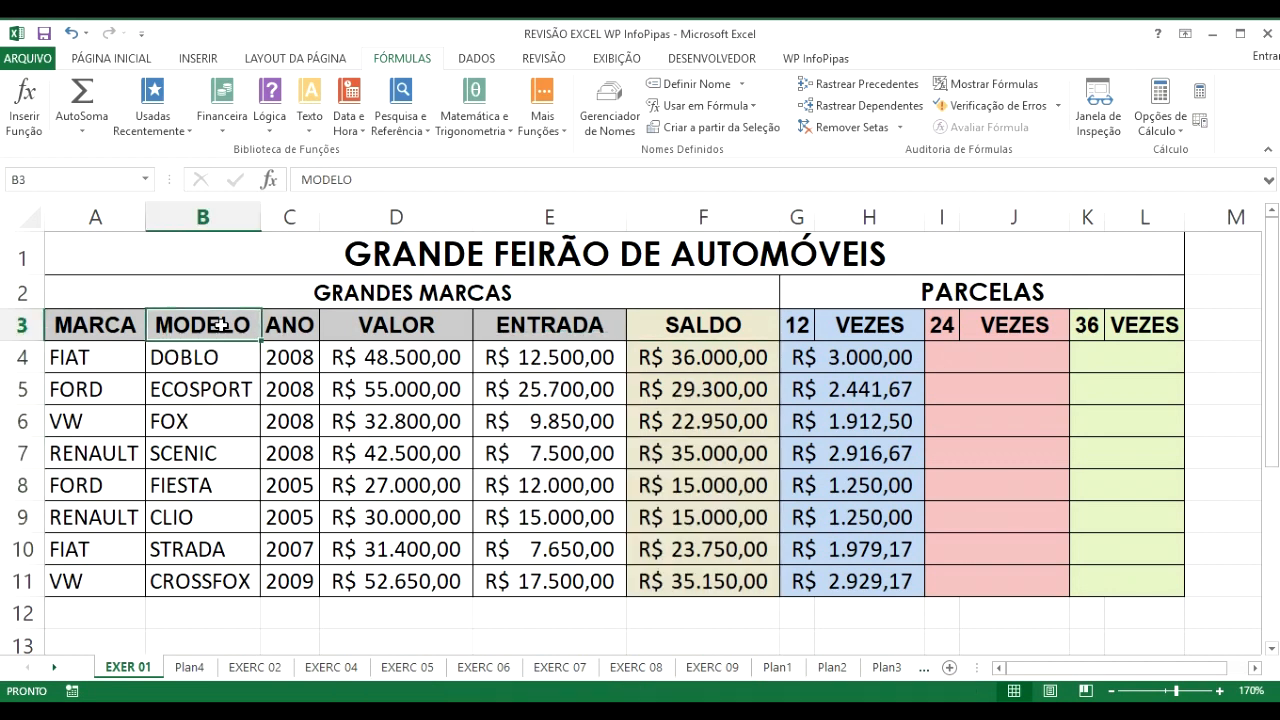
{"action": "left_click", "coordinate": [63, 181]}
{"action": "type", "text": "Modelo"}
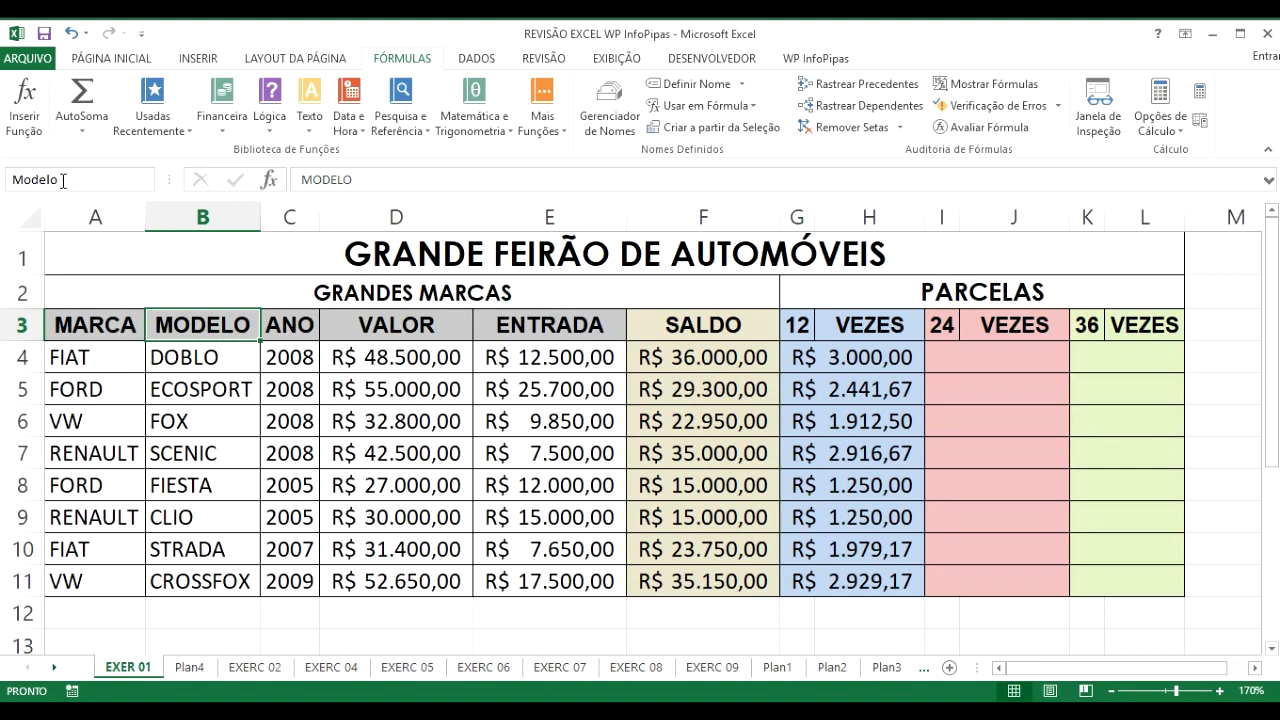
{"action": "key", "text": "Return"}
{"action": "left_click", "coordinate": [116, 330]}
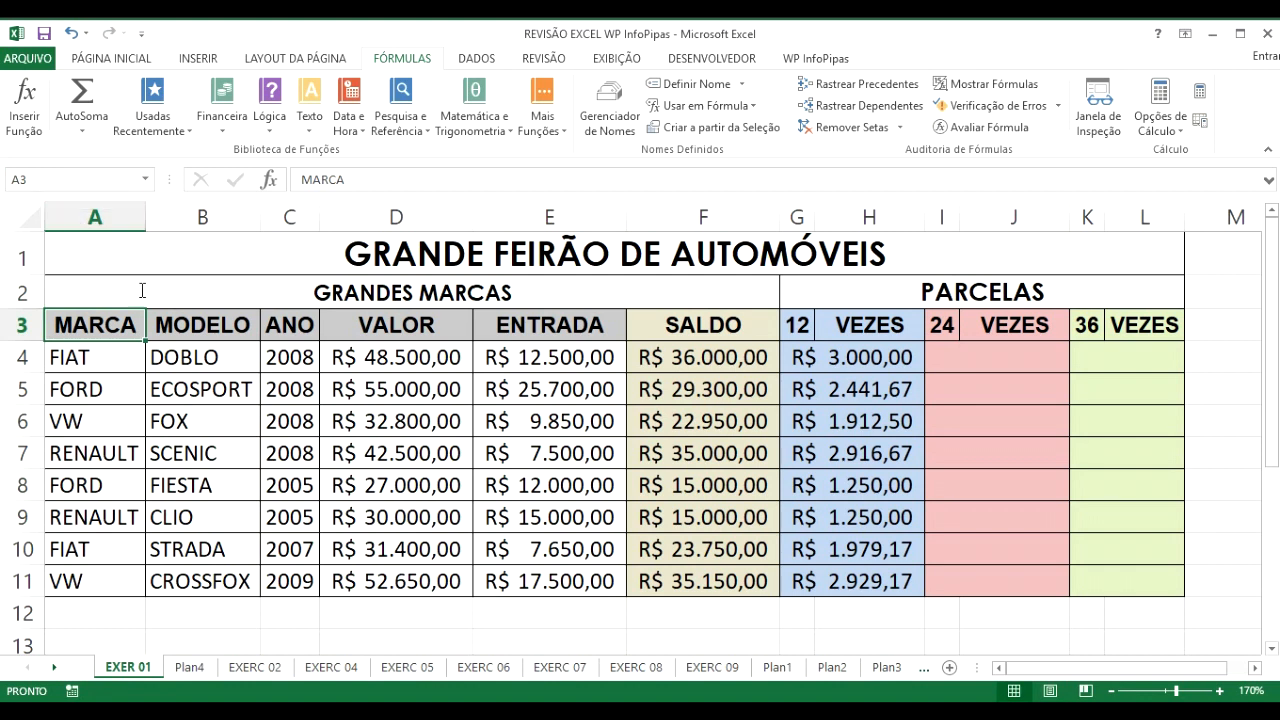
{"action": "left_click", "coordinate": [205, 327]}
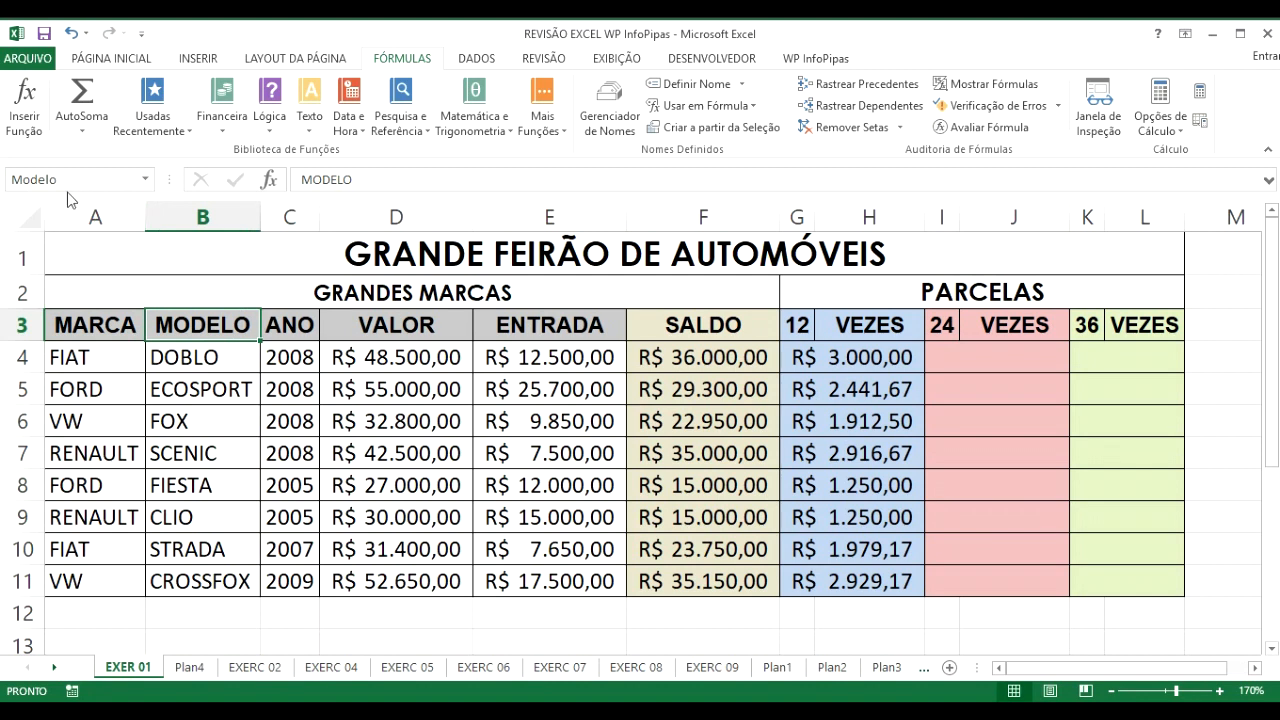
Enter =F4/pdois in I4 for the 24 VEZES installment and fill the formula down to row 11
{"action": "left_click", "coordinate": [942, 322]}
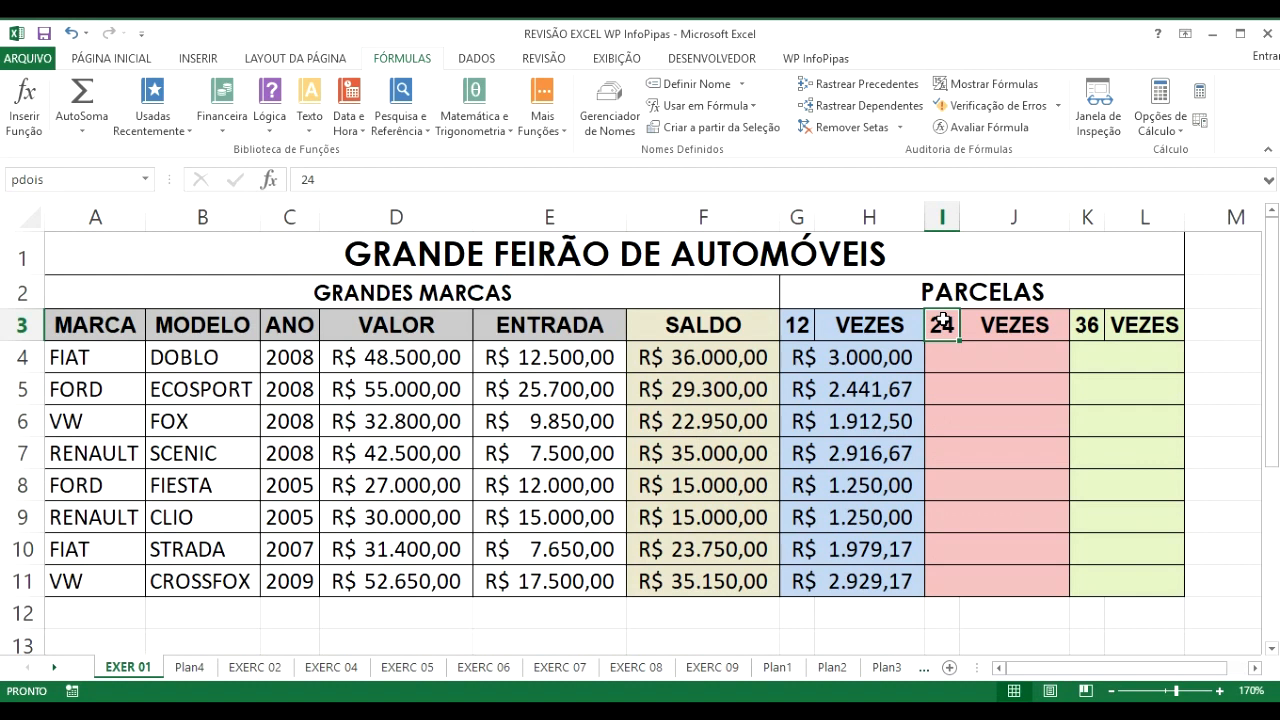
{"action": "left_click", "coordinate": [994, 364]}
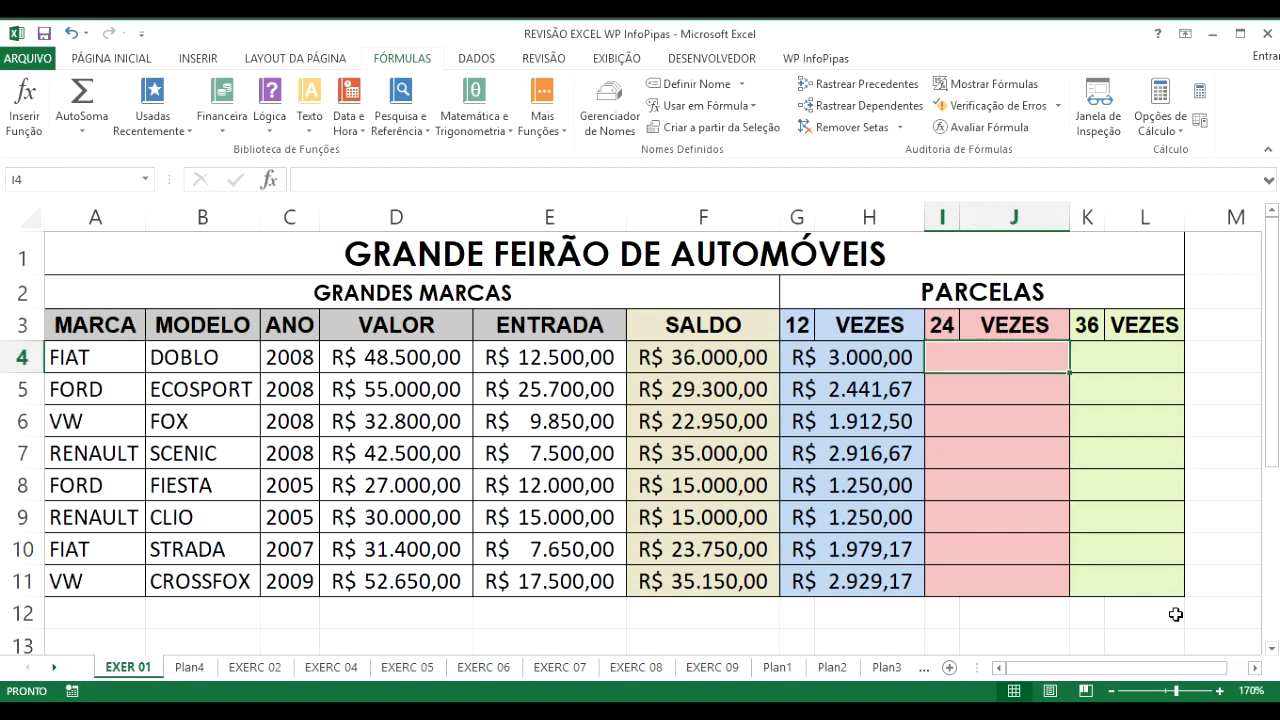
{"action": "type", "text": "="}
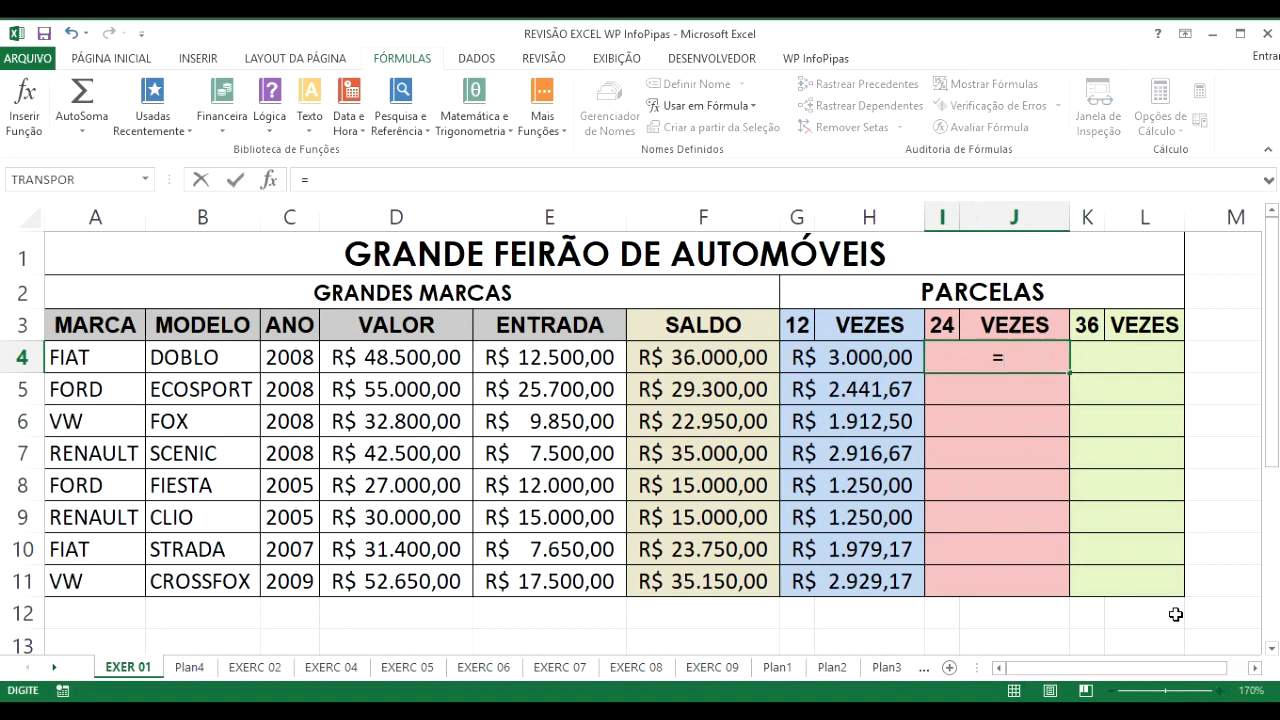
{"action": "key", "text": "Left"}
{"action": "key", "text": "Left"}
{"action": "type", "text": "/"}
{"action": "key", "text": "Up"}
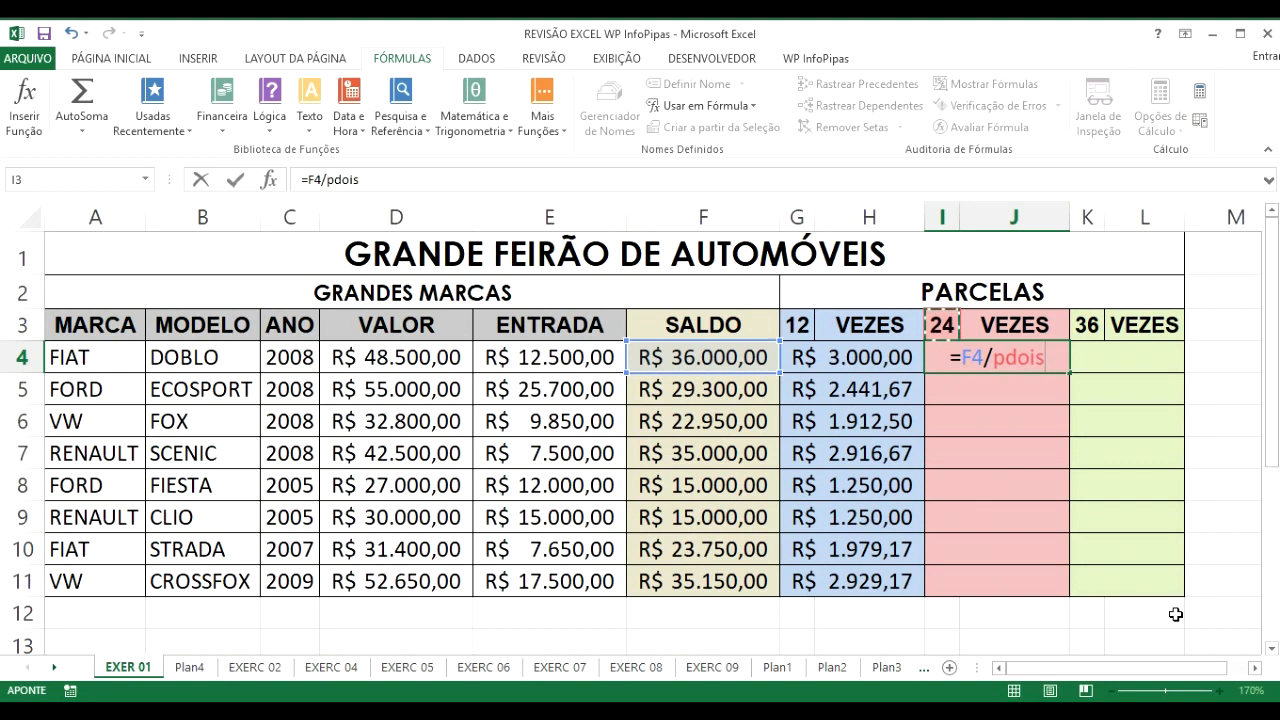
{"action": "key", "text": "Return"}
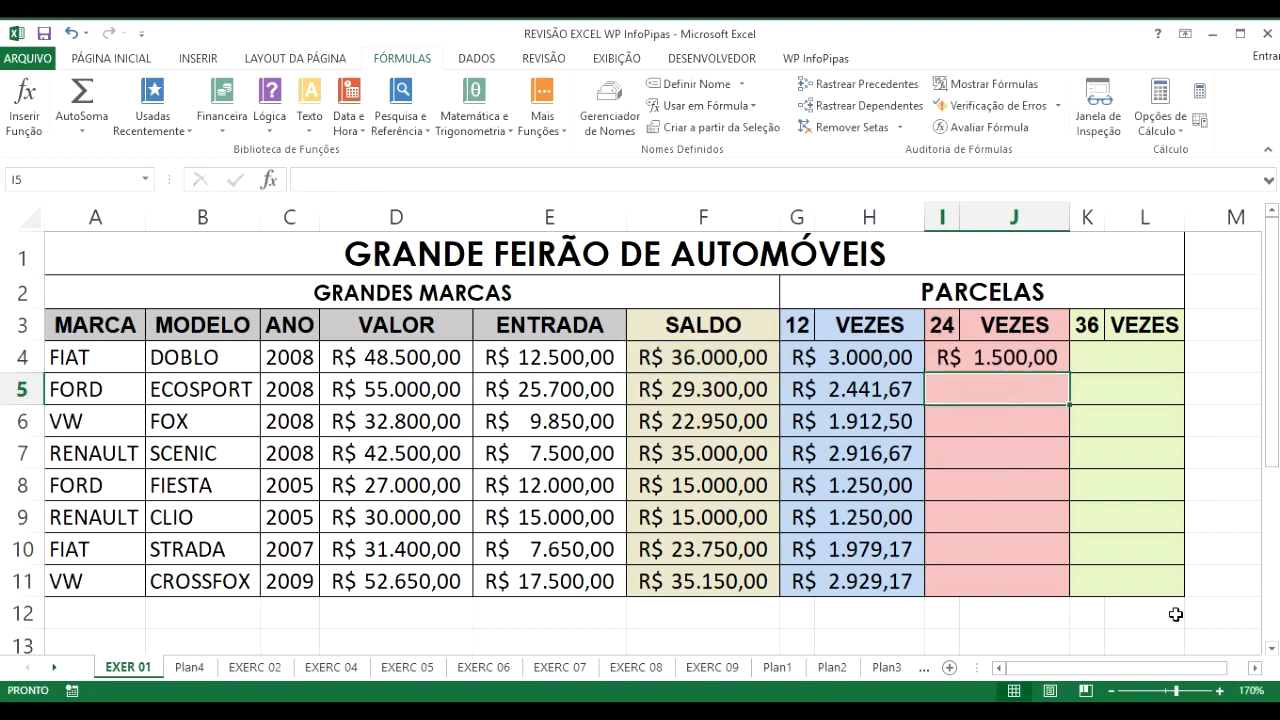
{"action": "key", "text": "Up"}
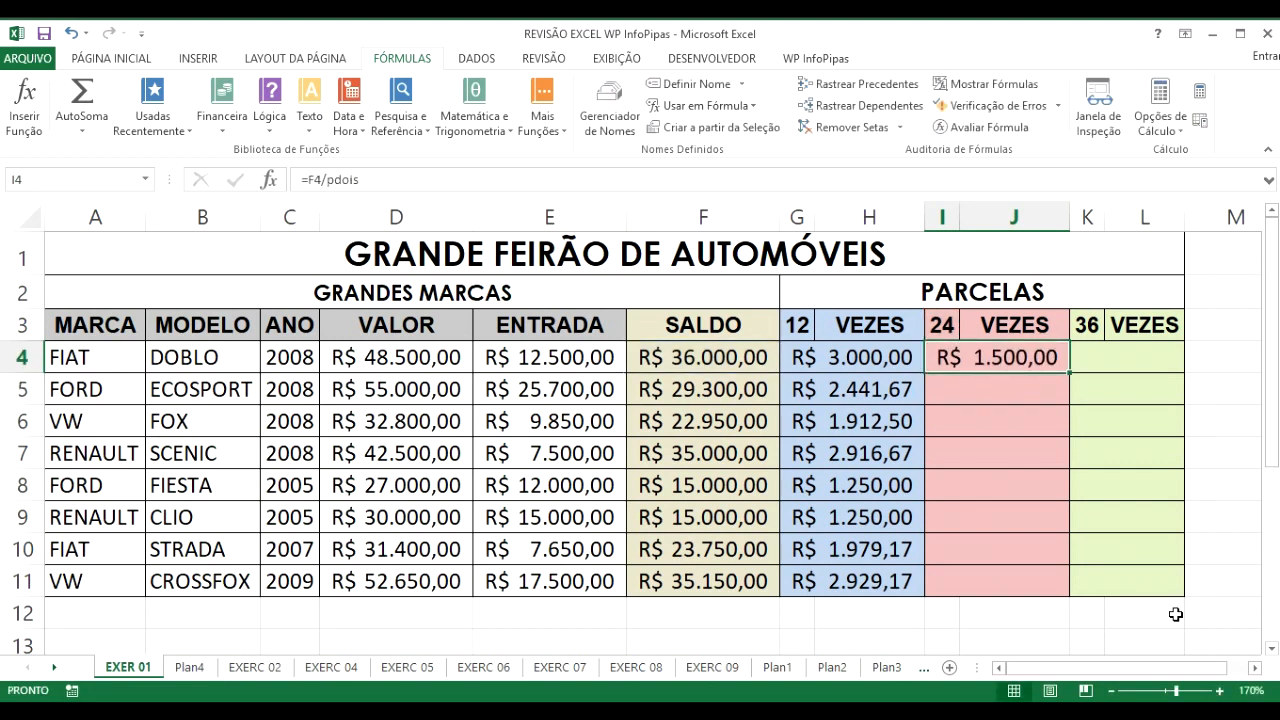
{"action": "double_click", "coordinate": [1069, 373]}
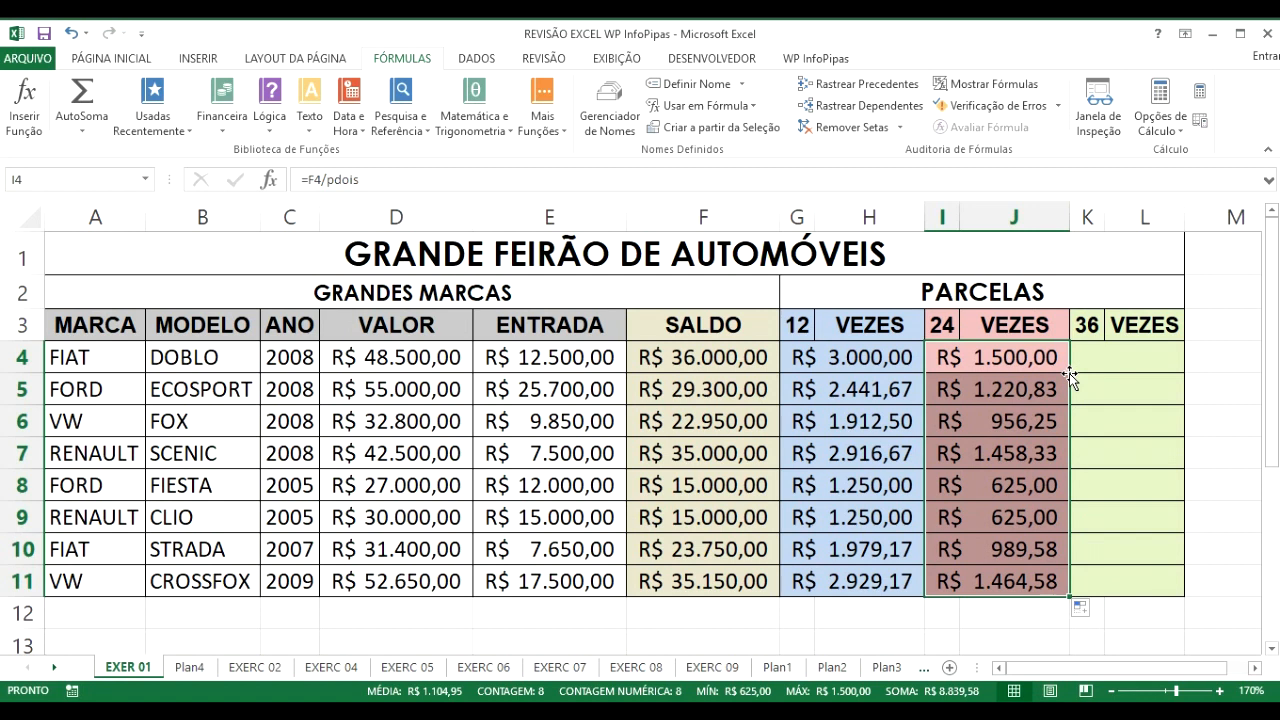
Review the formula in I4 and select the SALDO values F4:F11 to check their range name
{"action": "double_click", "coordinate": [1028, 355]}
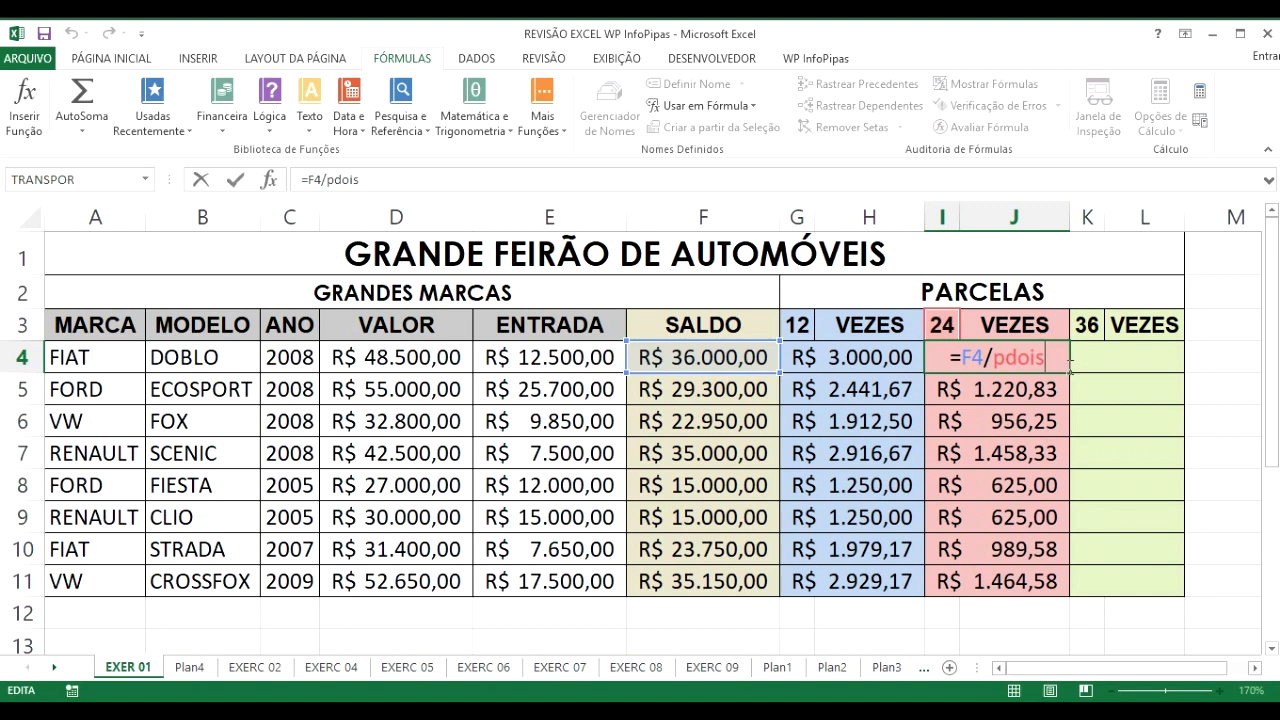
{"action": "key", "text": "Return"}
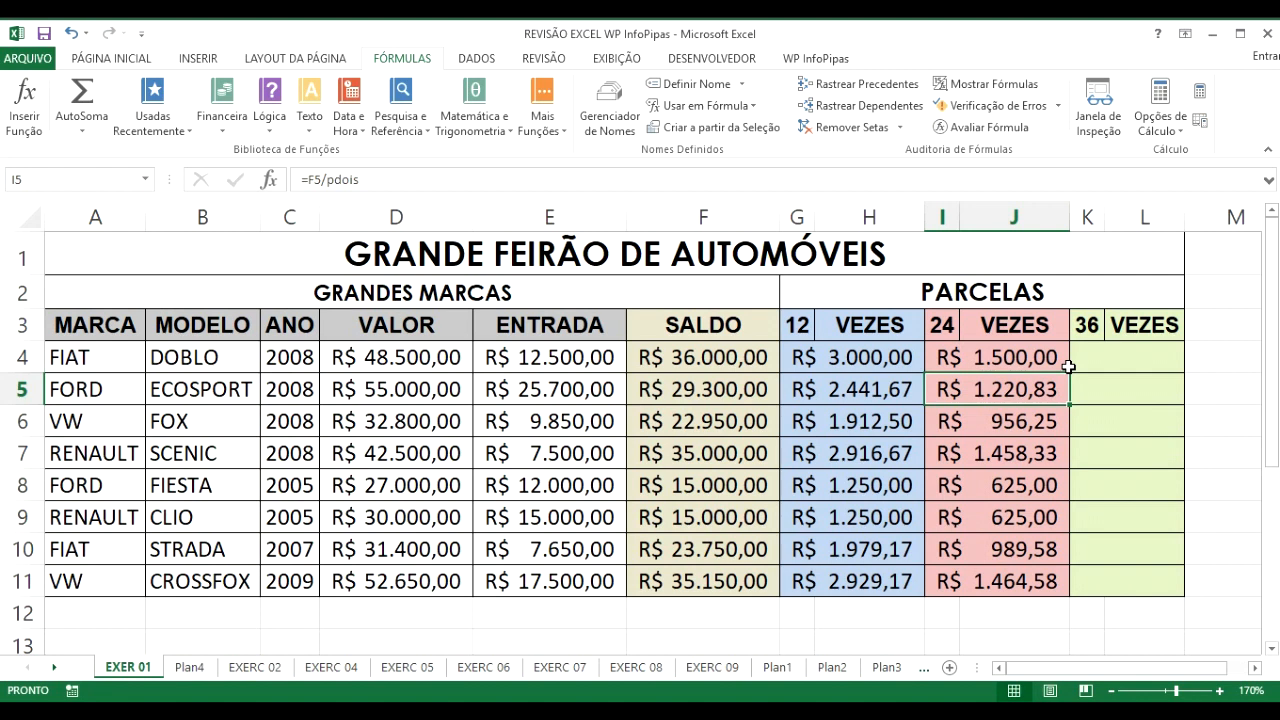
{"action": "left_click_drag", "start_coordinate": [705, 362], "coordinate": [742, 588]}
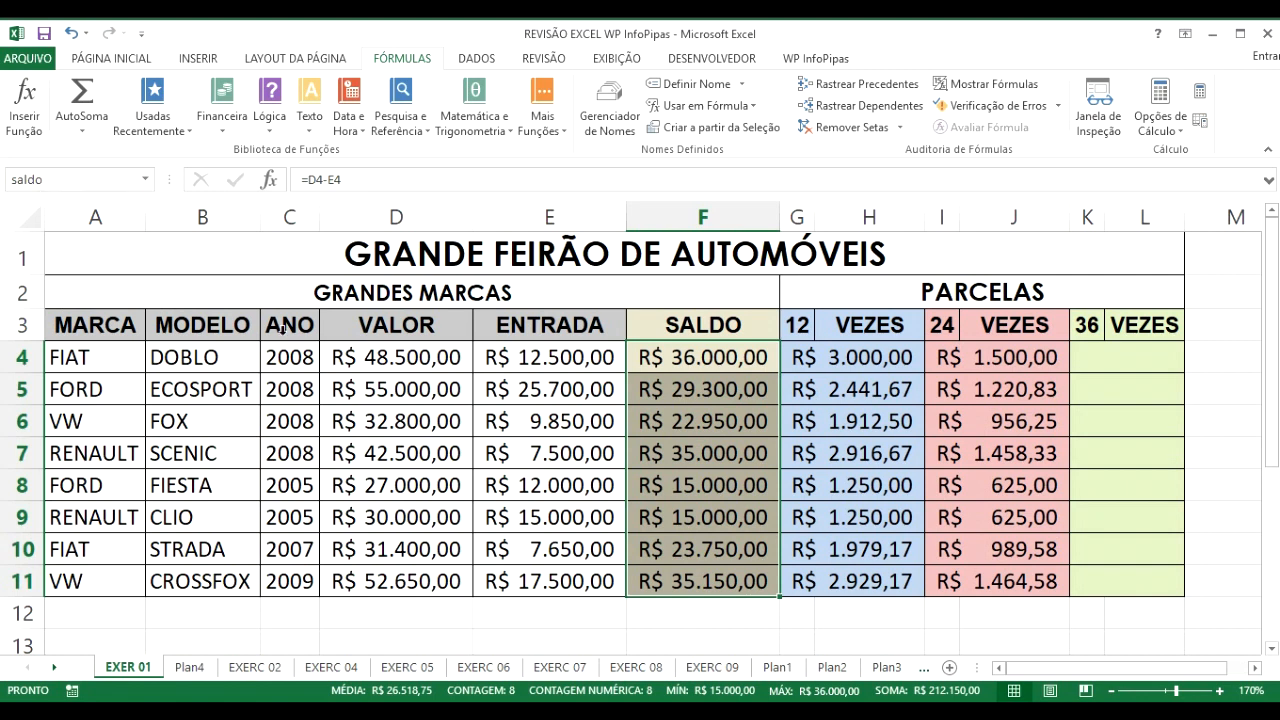
{"action": "left_click", "coordinate": [677, 619]}
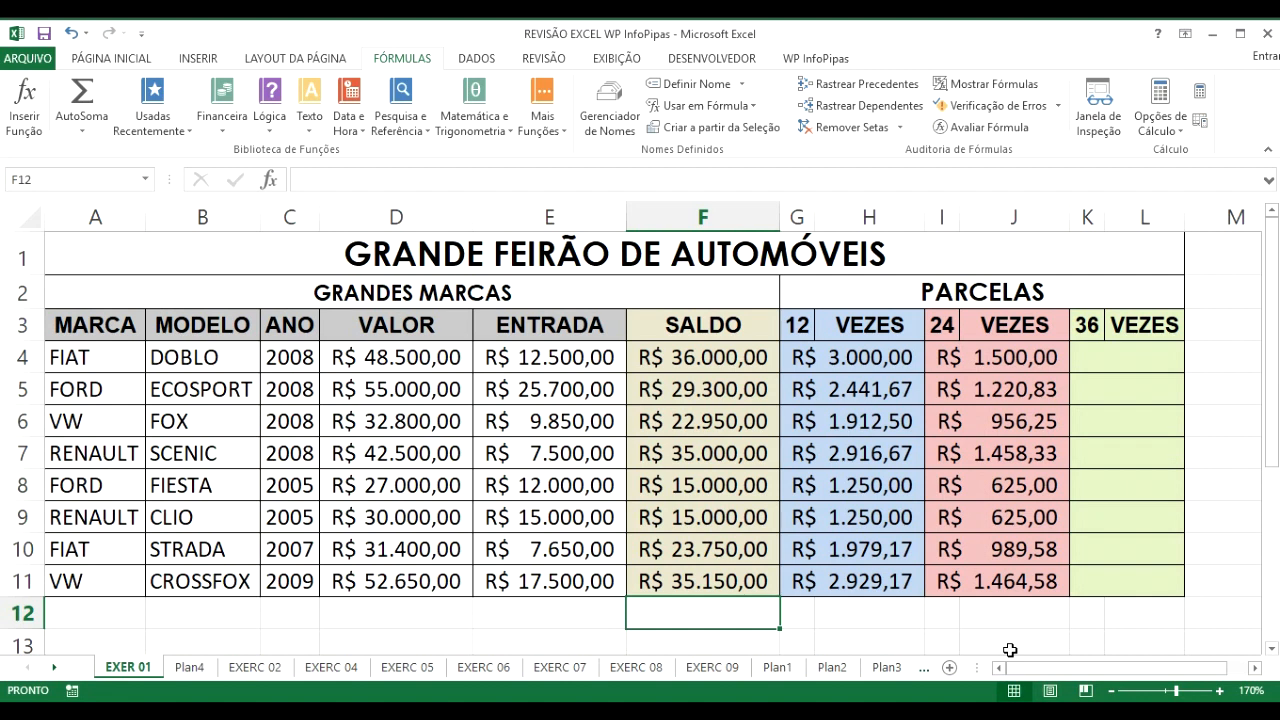
{"action": "type", "text": "="}
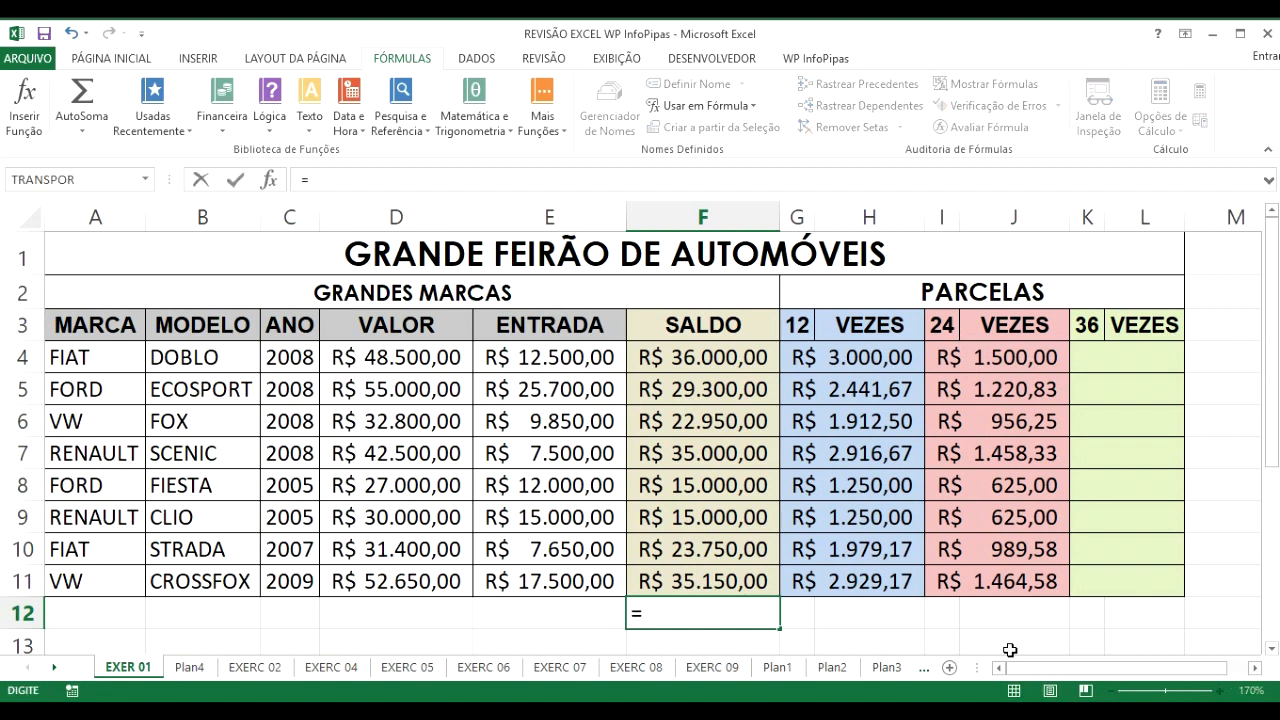
{"action": "key", "text": "Up"}
{"action": "key", "text": "Up"}
{"action": "key", "text": "Up"}
{"action": "key", "text": "Up"}
{"action": "key", "text": "Up"}
{"action": "key", "text": "Up"}
{"action": "key", "text": "Up"}
{"action": "key", "text": "Up"}
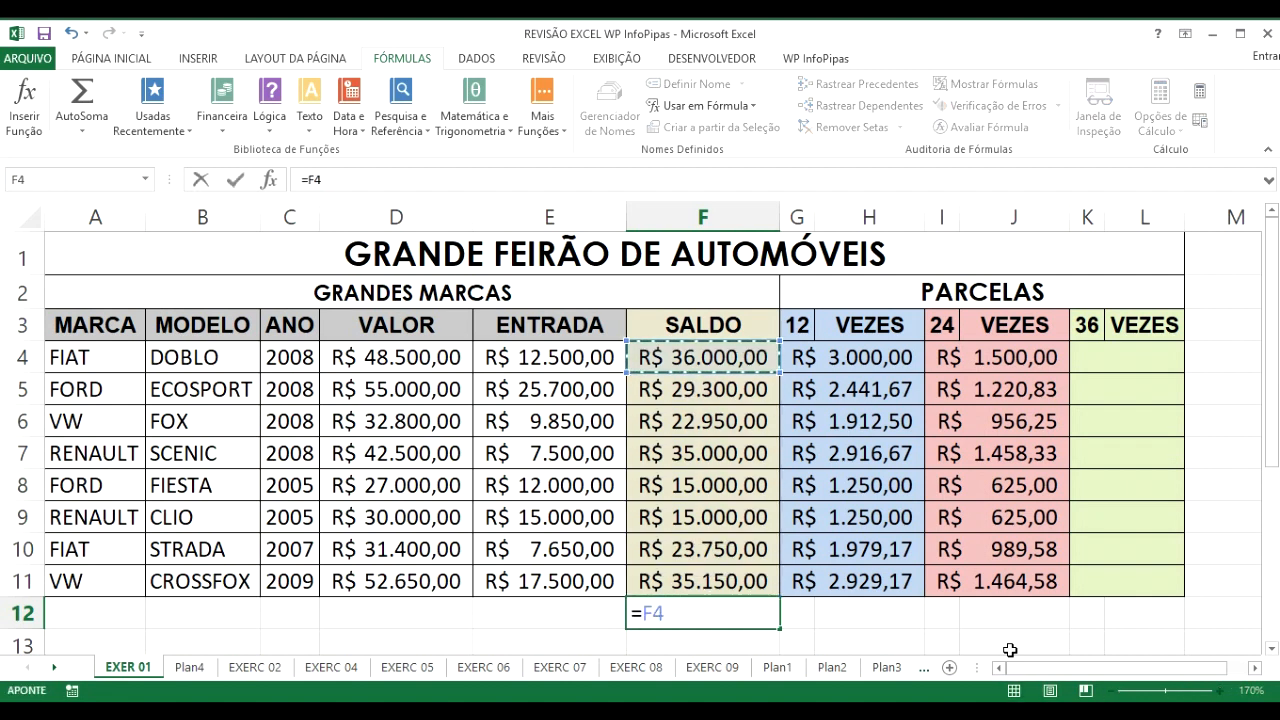
{"action": "type", "text": "+"}
{"action": "key", "text": "Up"}
{"action": "key", "text": "Up"}
{"action": "key", "text": "Up"}
{"action": "key", "text": "Up"}
{"action": "key", "text": "Up"}
{"action": "key", "text": "Up"}
{"action": "key", "text": "Up"}
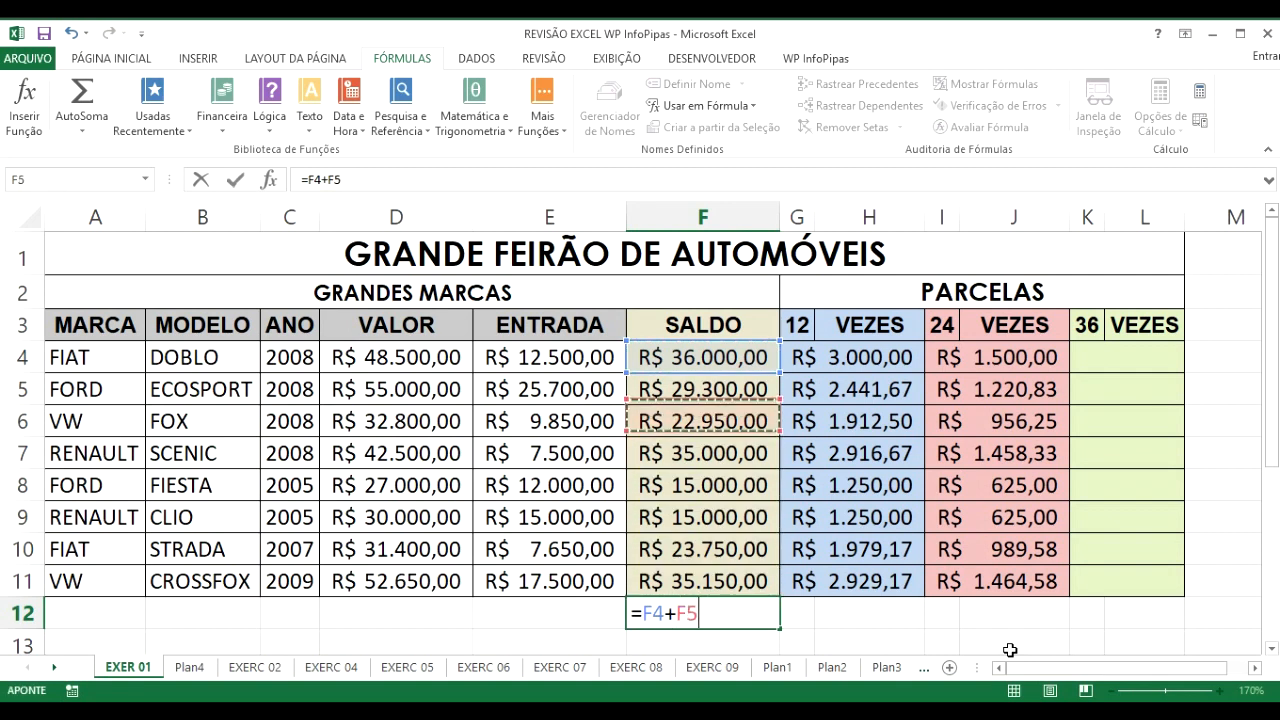
{"action": "type", "text": "+"}
{"action": "key", "text": "Up"}
{"action": "key", "text": "Up"}
{"action": "key", "text": "Up"}
{"action": "key", "text": "Up"}
{"action": "key", "text": "Up"}
{"action": "key", "text": "Up"}
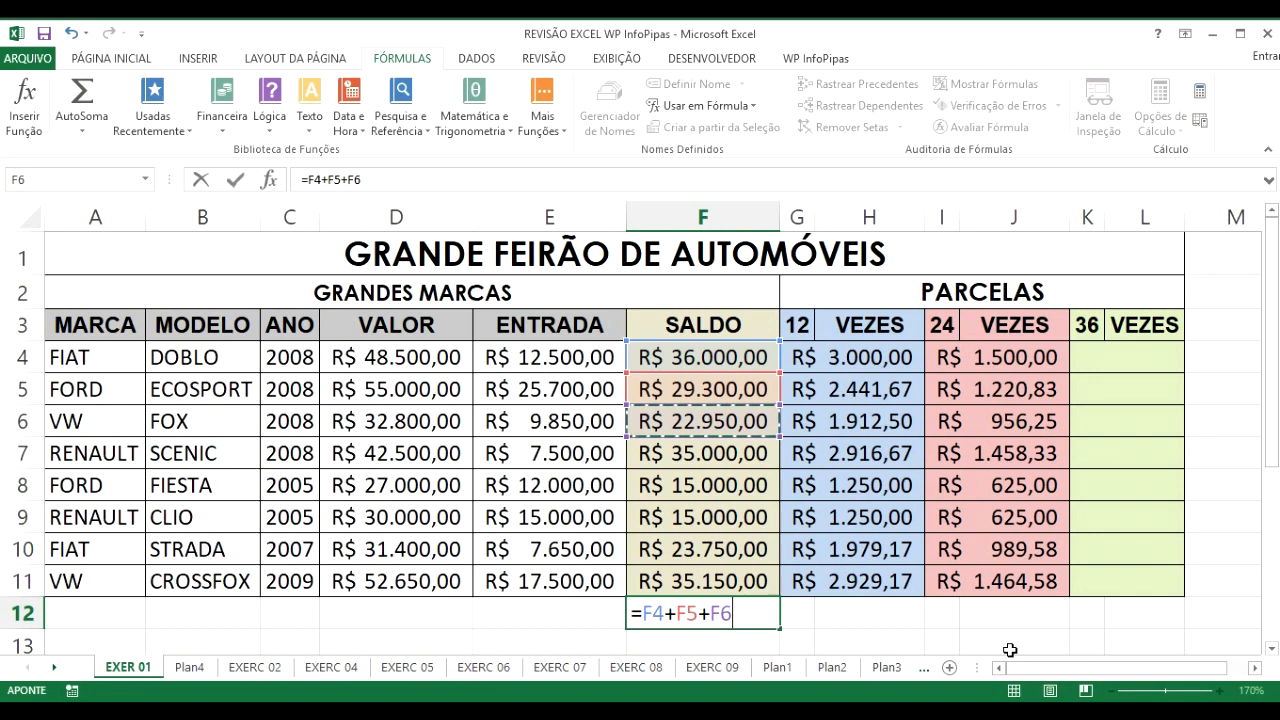
{"action": "type", "text": "+"}
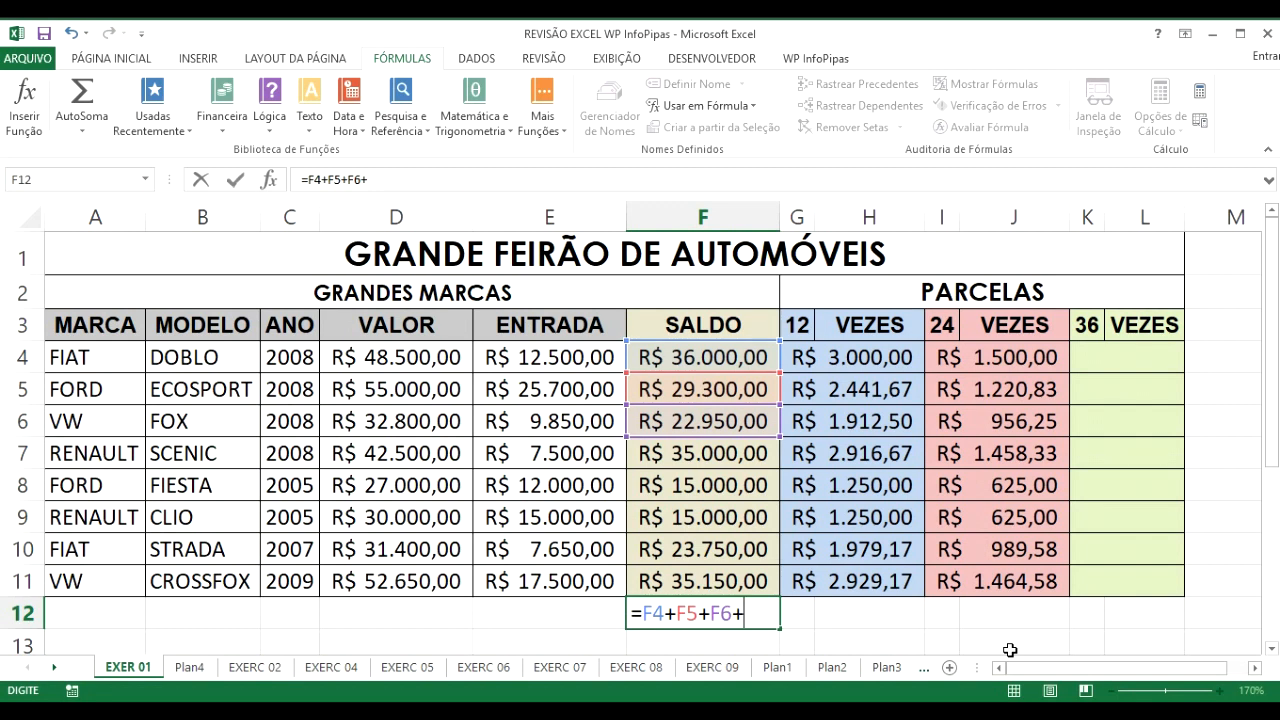
{"action": "key", "text": "Escape"}
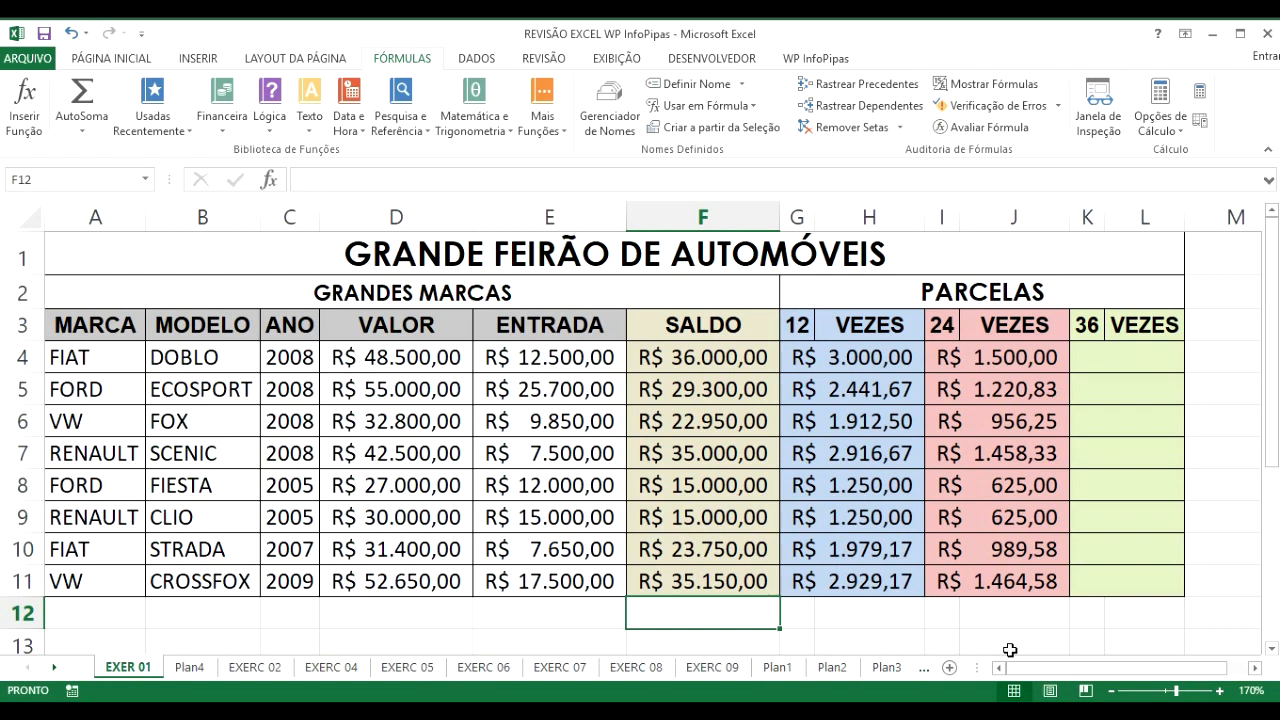
Total the SALDO column in F12 with the formula =SOMA(saldo), using the named range
{"action": "type", "text": "=soma"}
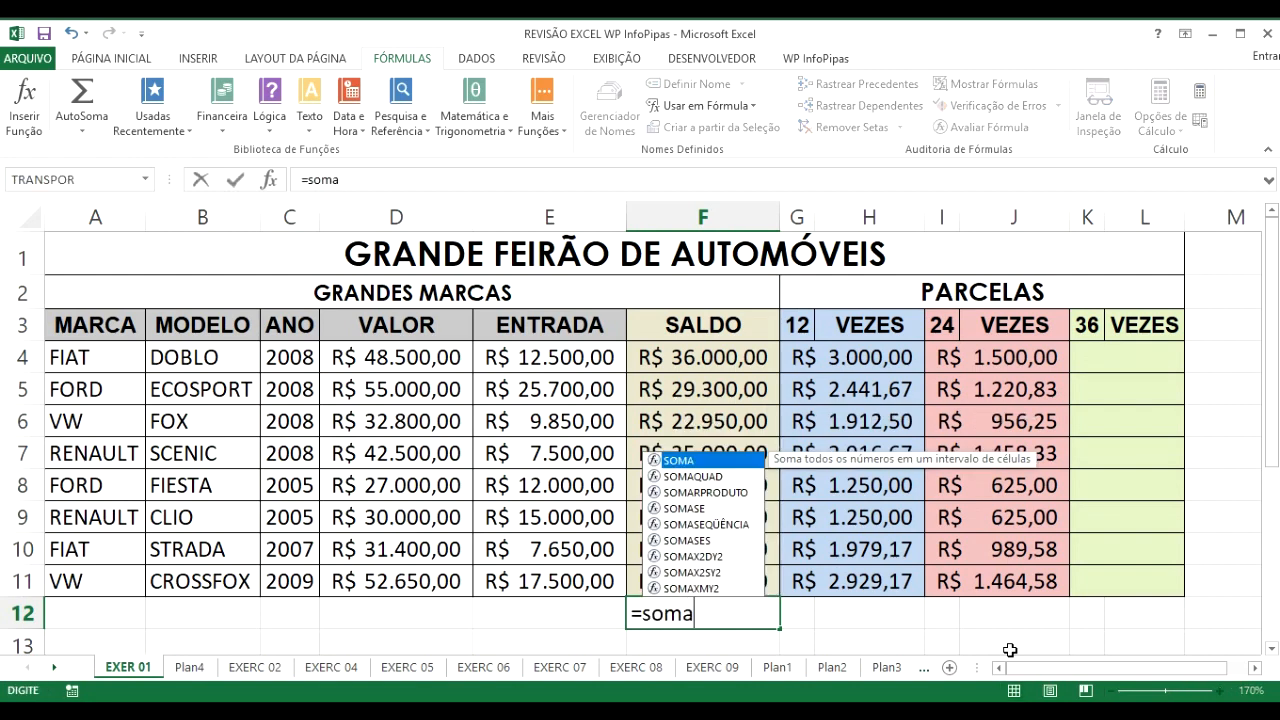
{"action": "type", "text": "(s"}
{"action": "type", "text": "om"}
{"action": "key", "text": "BackSpace"}
{"action": "key", "text": "BackSpace"}
{"action": "key", "text": "BackSpace"}
{"action": "type", "text": "saldo"}
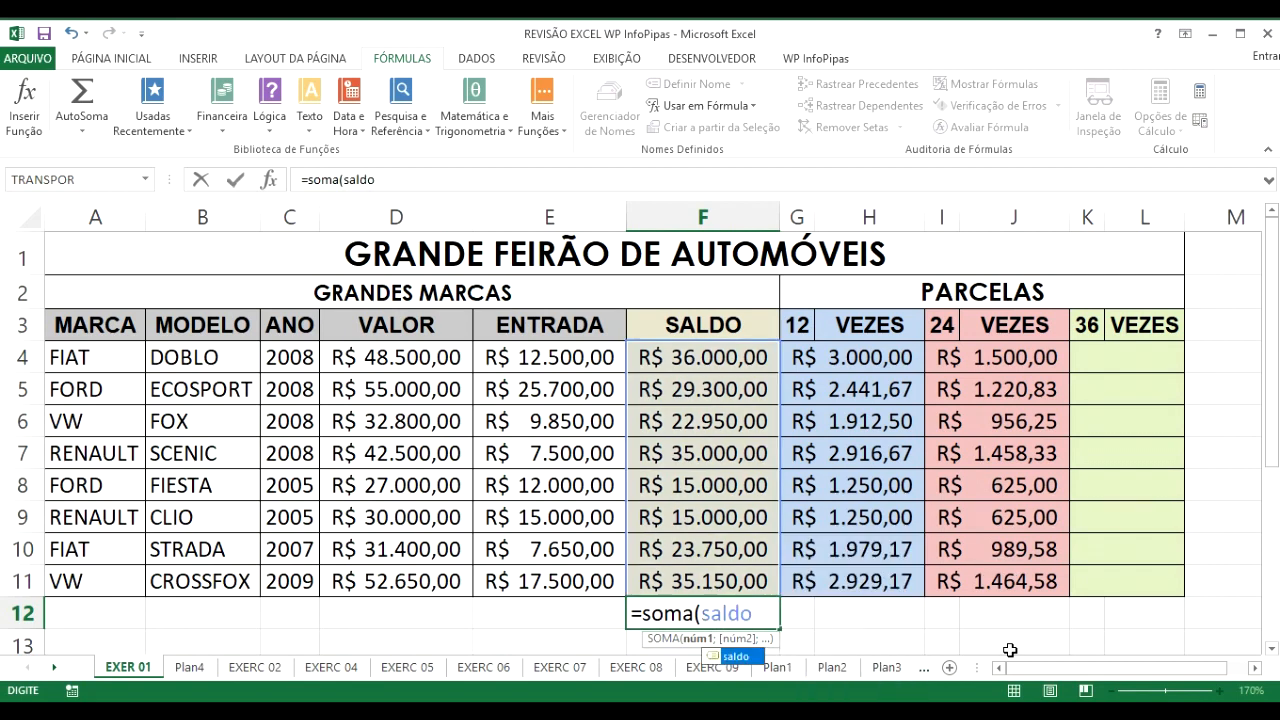
{"action": "type", "text": ")"}
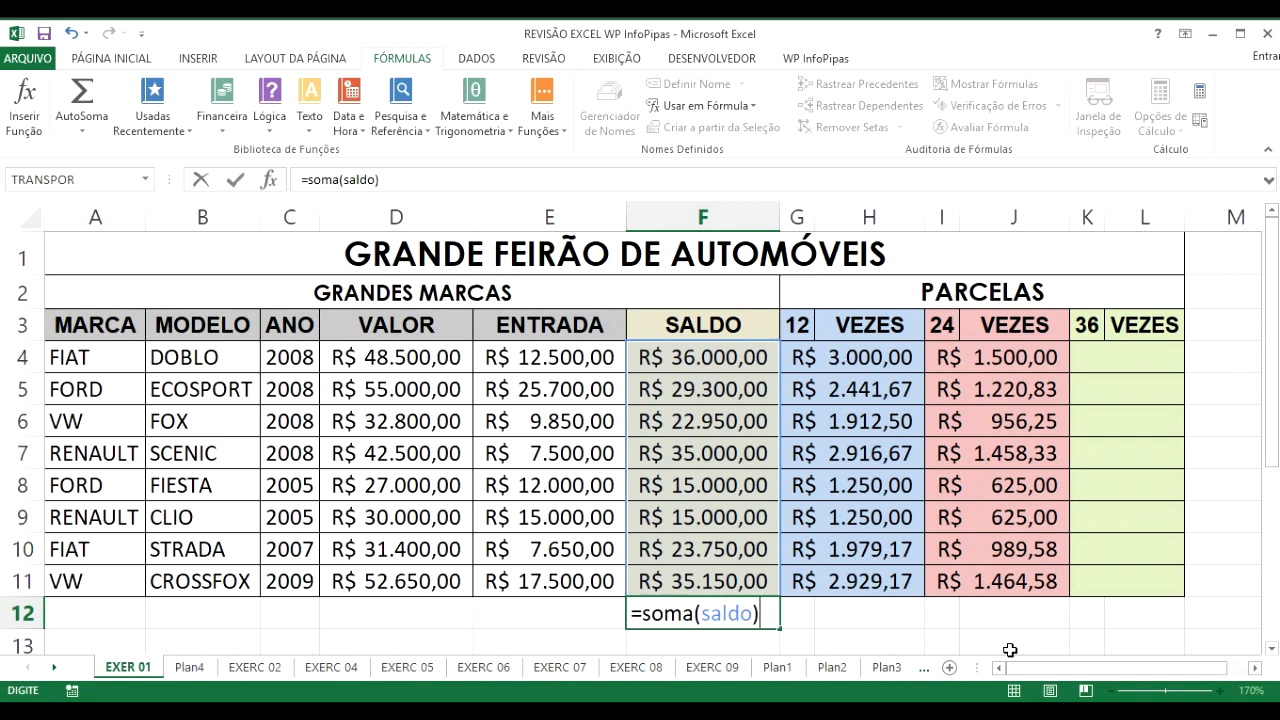
{"action": "key", "text": "Return"}
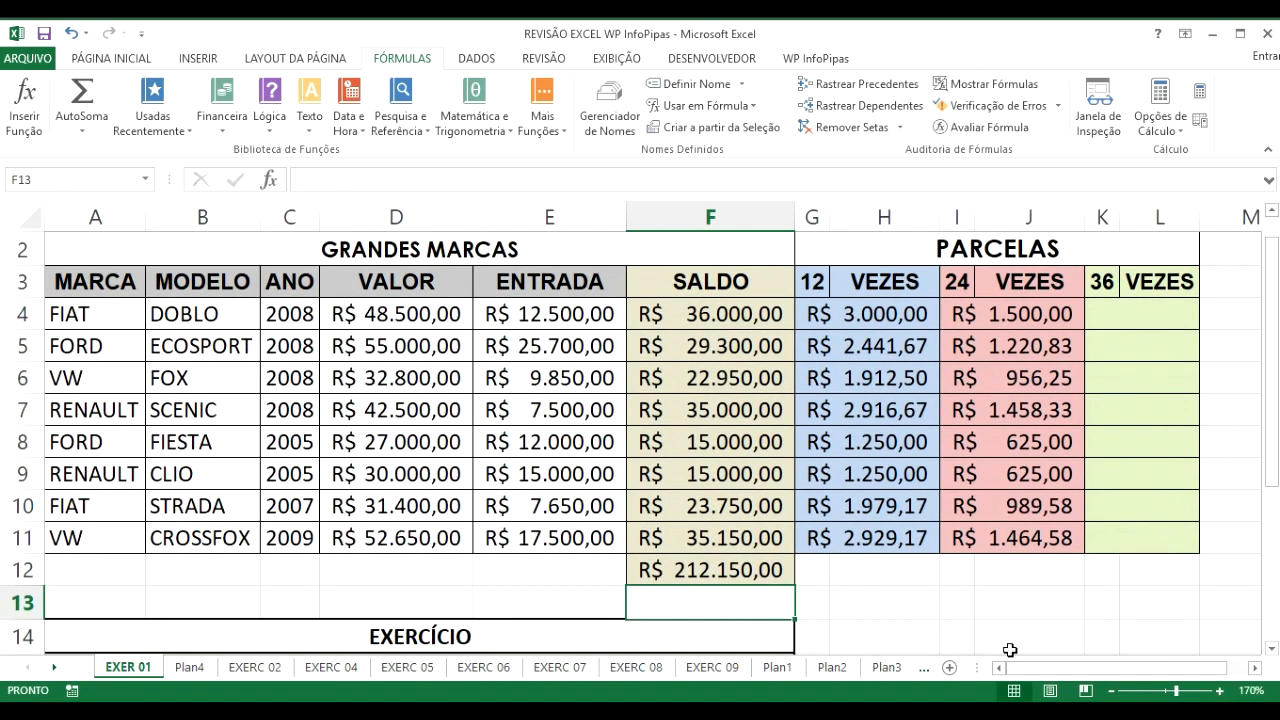
{"action": "key", "text": "Up"}
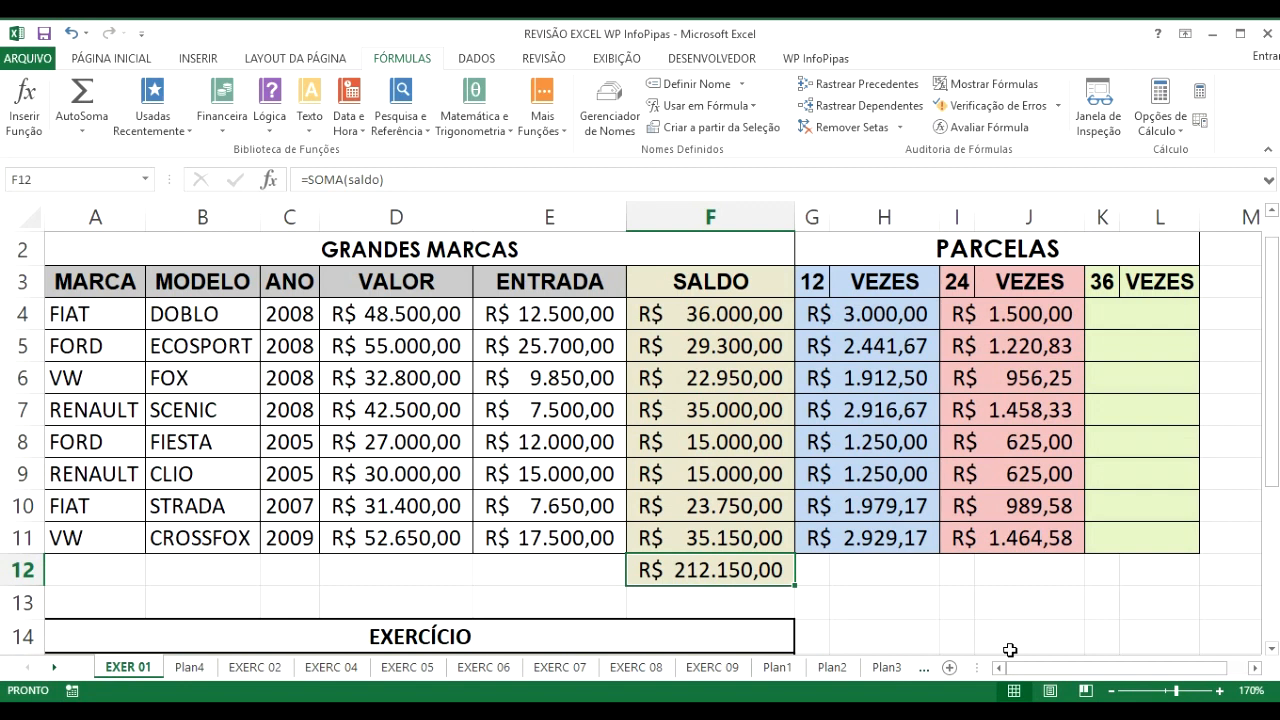
Look over the Mercadoria filter list on the EXERC 02 sheet and return to the EXER 01 sheet
{"action": "left_click", "coordinate": [885, 571]}
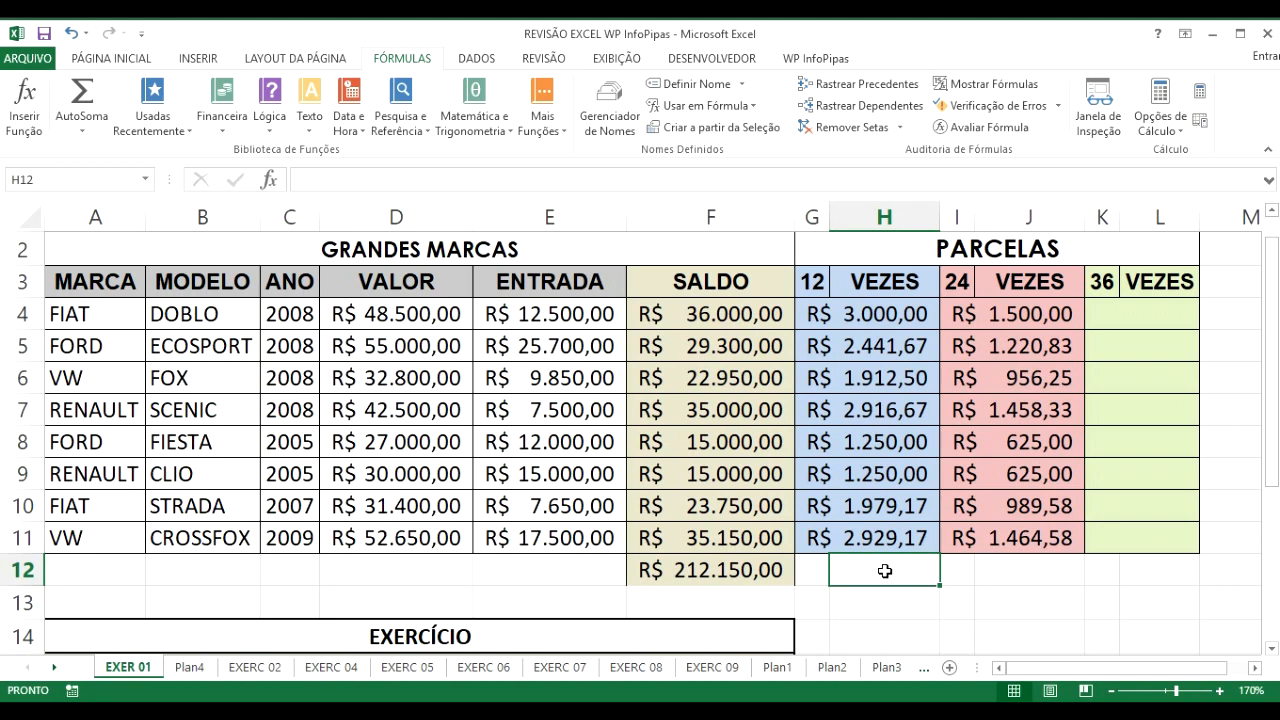
{"action": "left_click", "coordinate": [268, 674]}
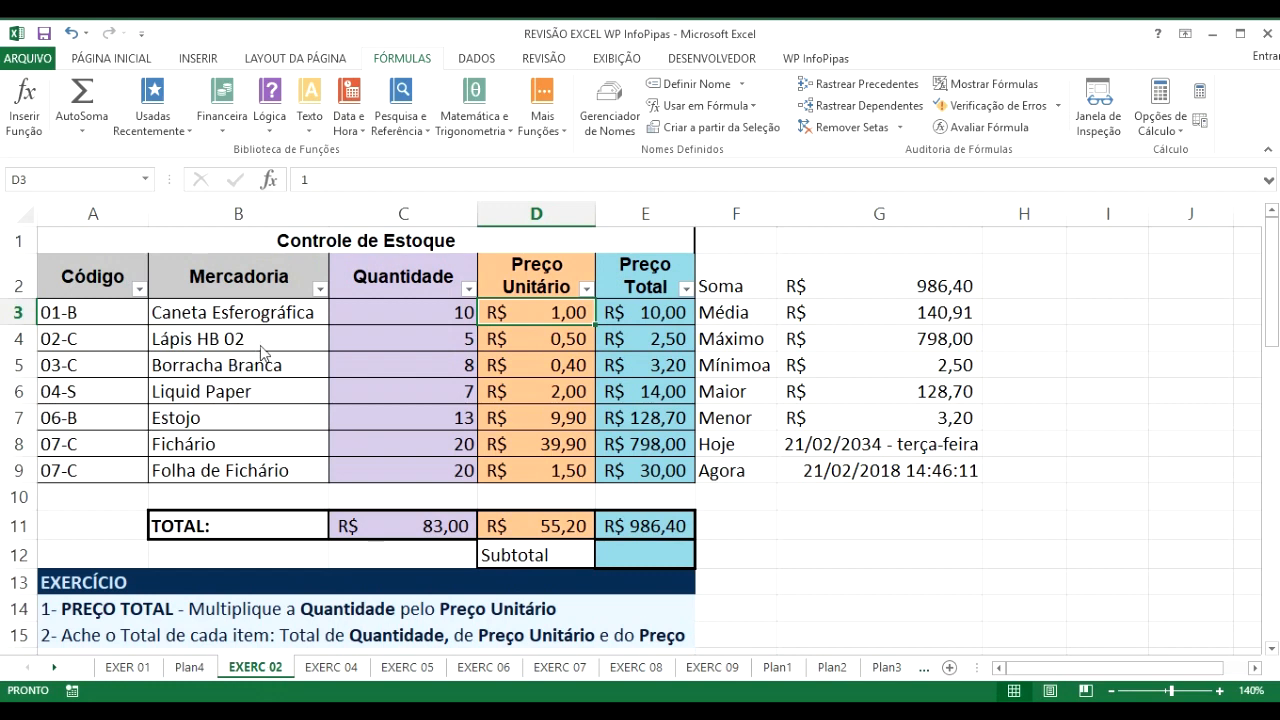
{"action": "left_click", "coordinate": [320, 289]}
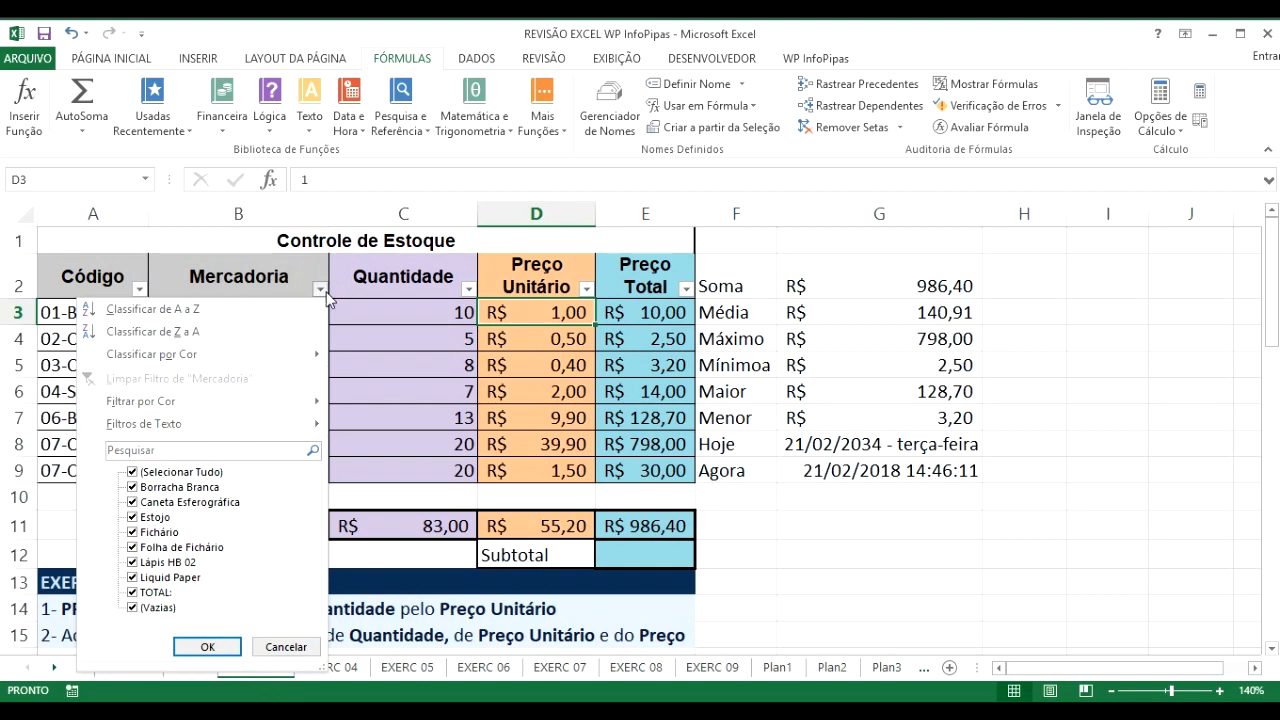
{"action": "left_click", "coordinate": [326, 293]}
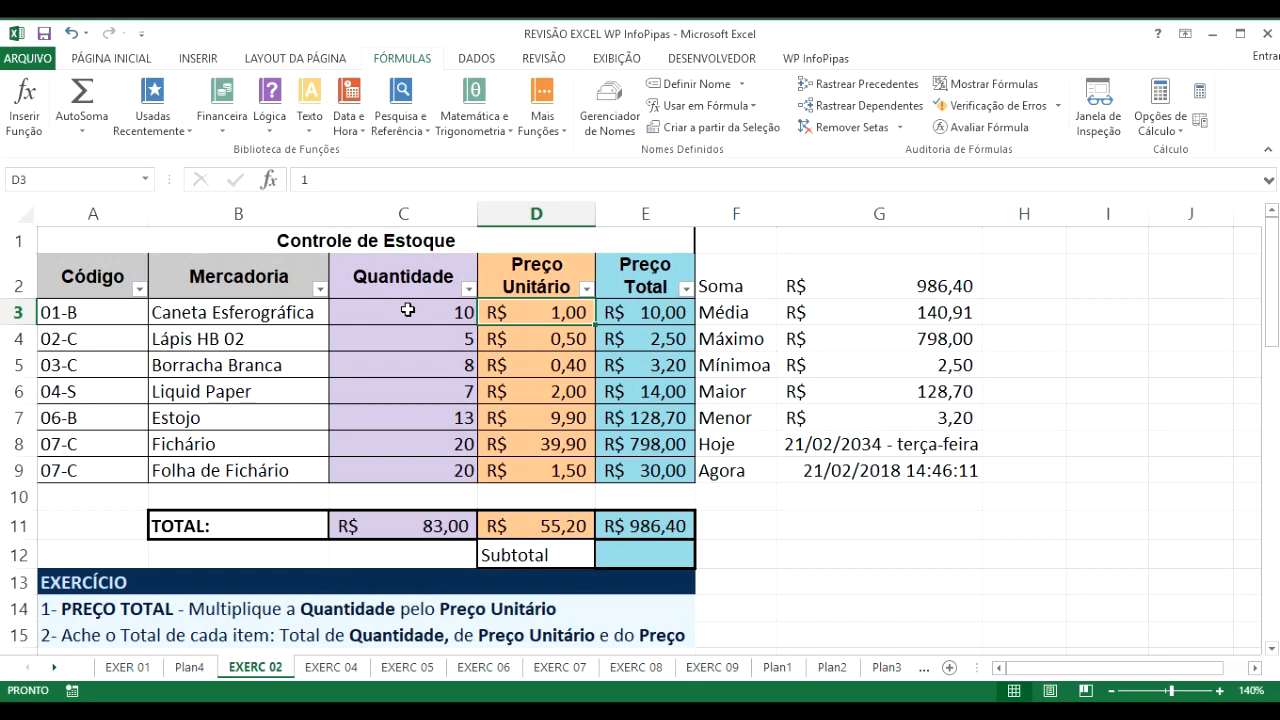
{"action": "left_click", "coordinate": [128, 670]}
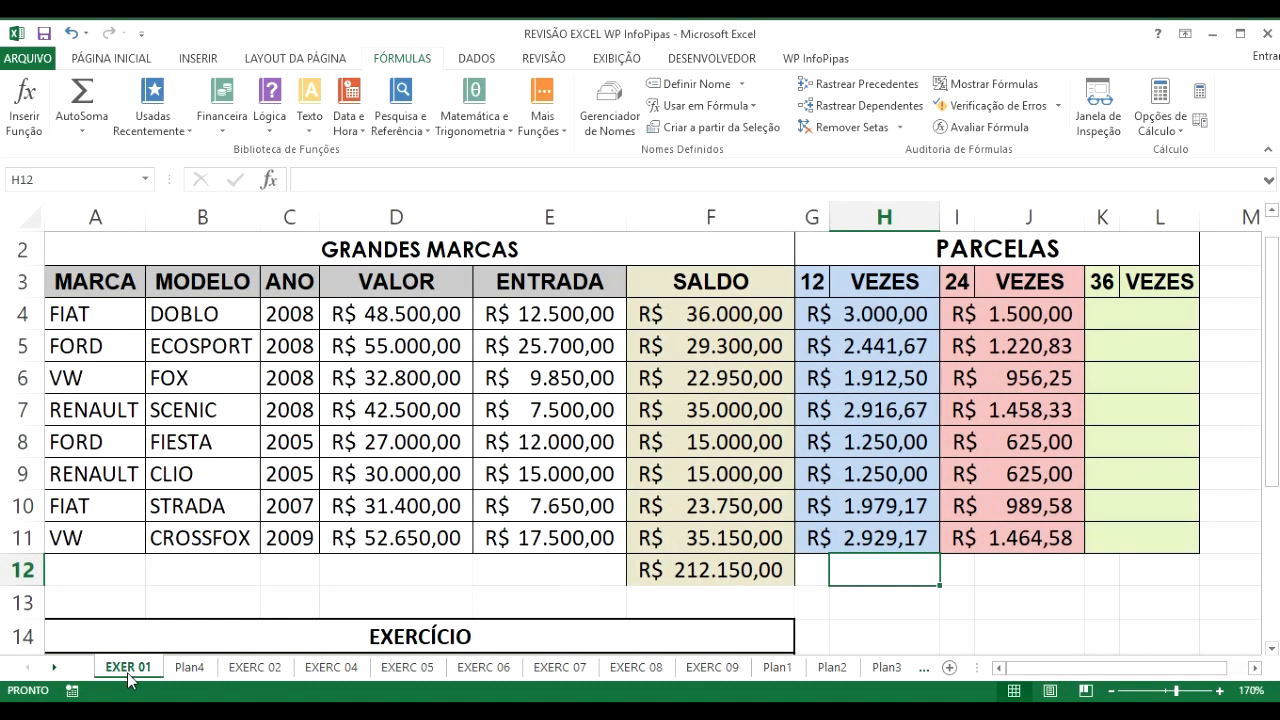